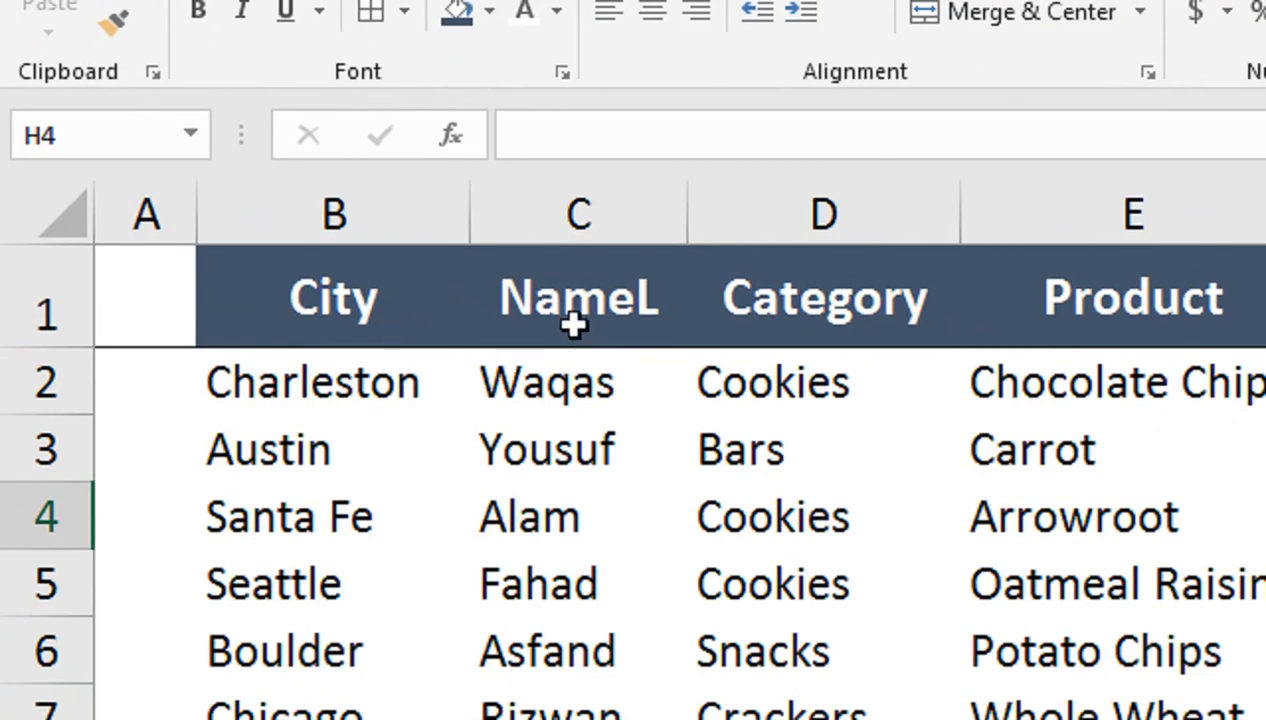
# Step: Correct the header in C1 to read Name
pyautogui.click(484, 330)
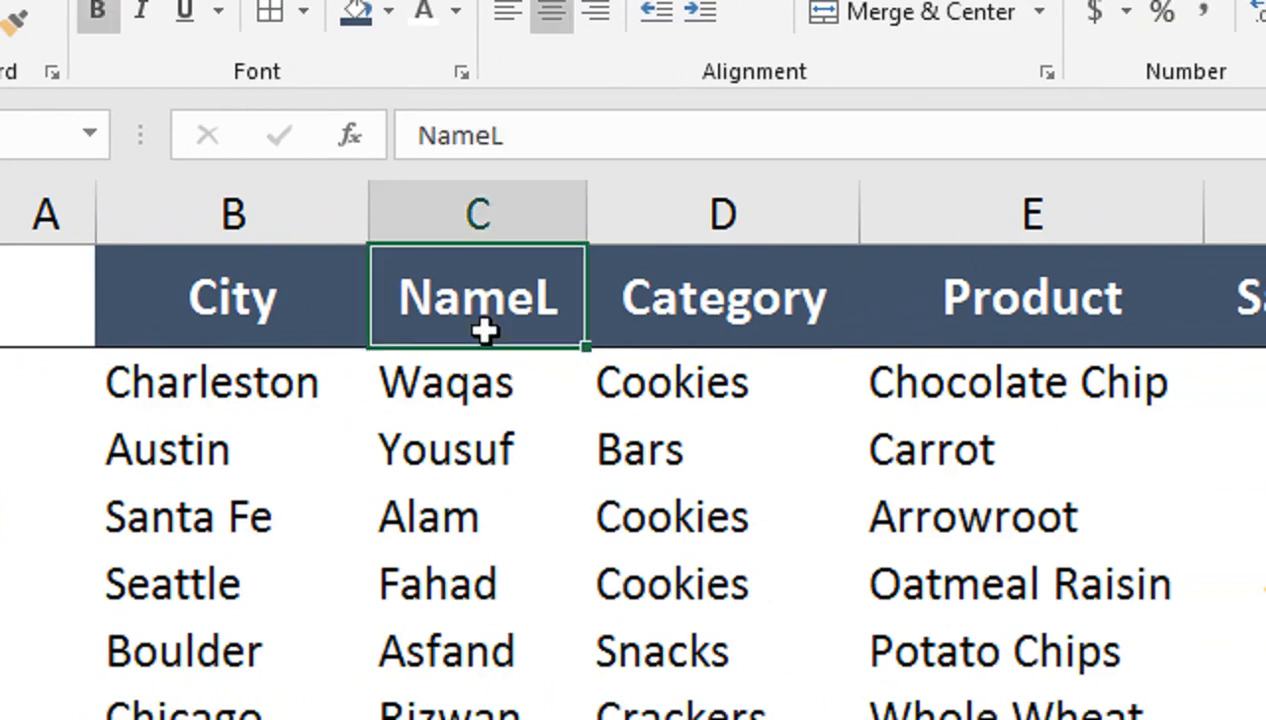
pyautogui.press('F2')
pyautogui.press('BackSpace')
pyautogui.press('Return')
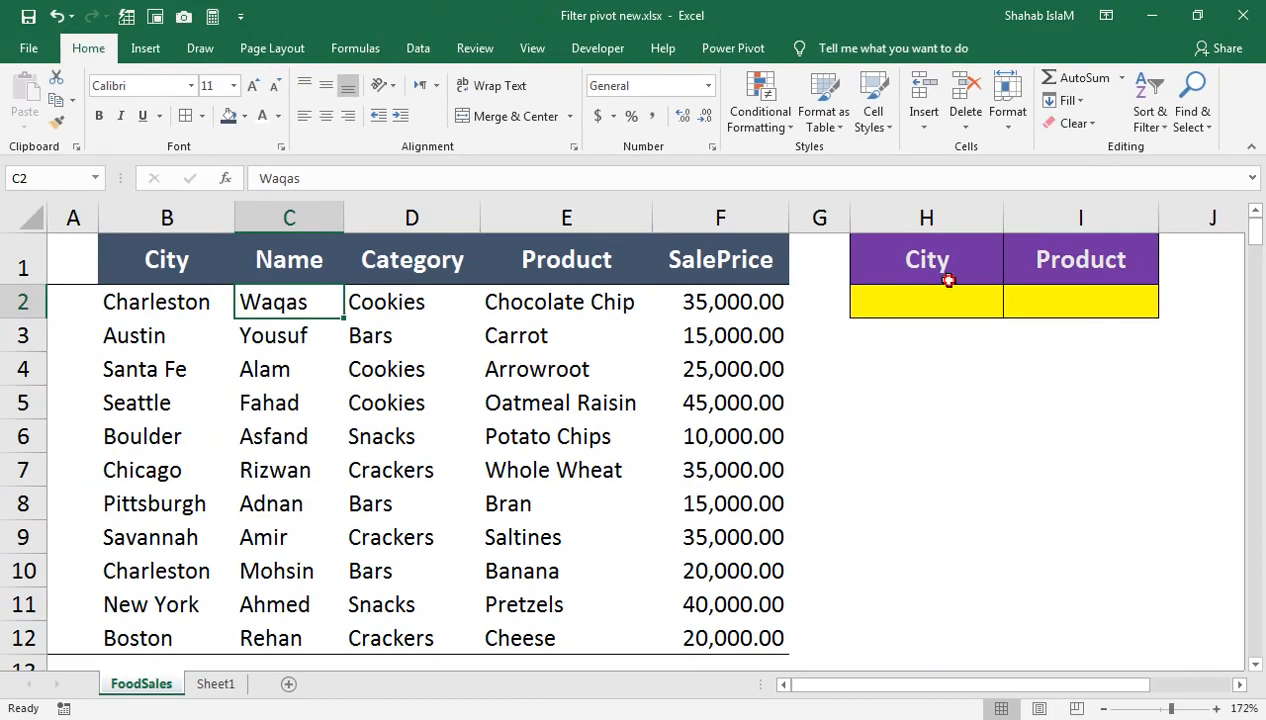
# Step: Choose Charleston as the City criterion in H2 and Chocolate Chip as the Product criterion in I2
pyautogui.click(950, 300)
pyautogui.click(1011, 308)
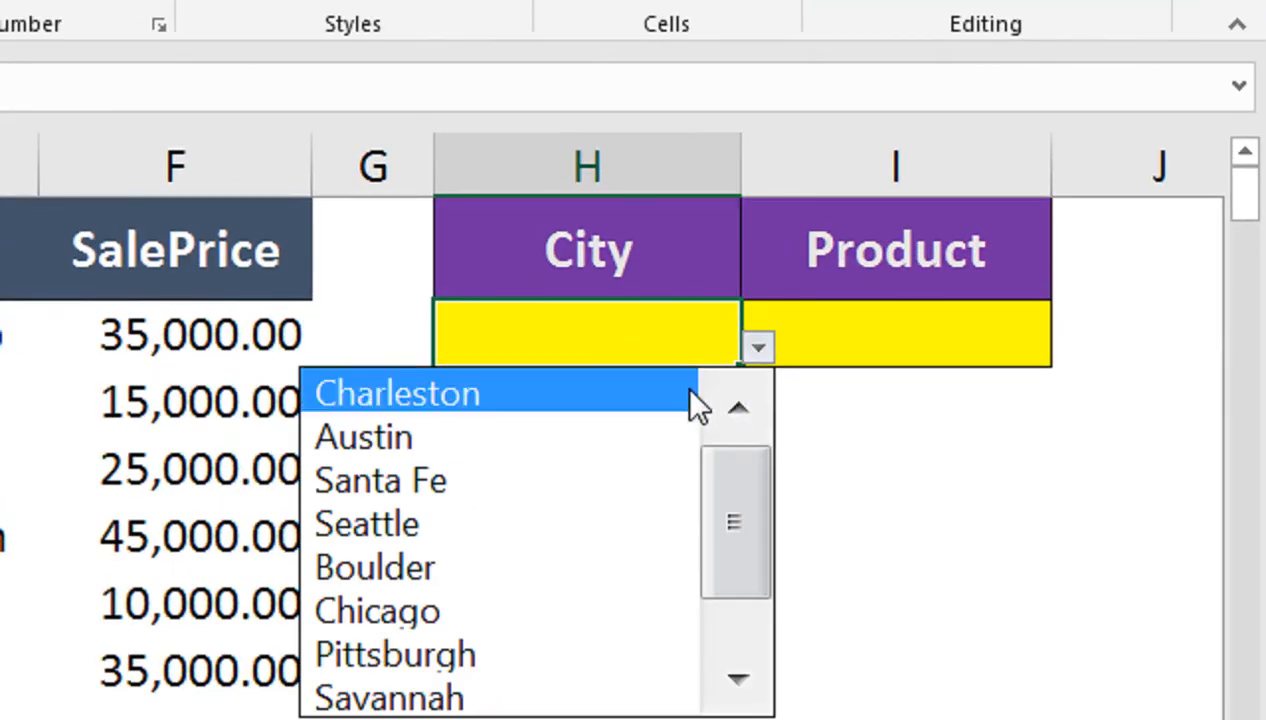
pyautogui.click(685, 393)
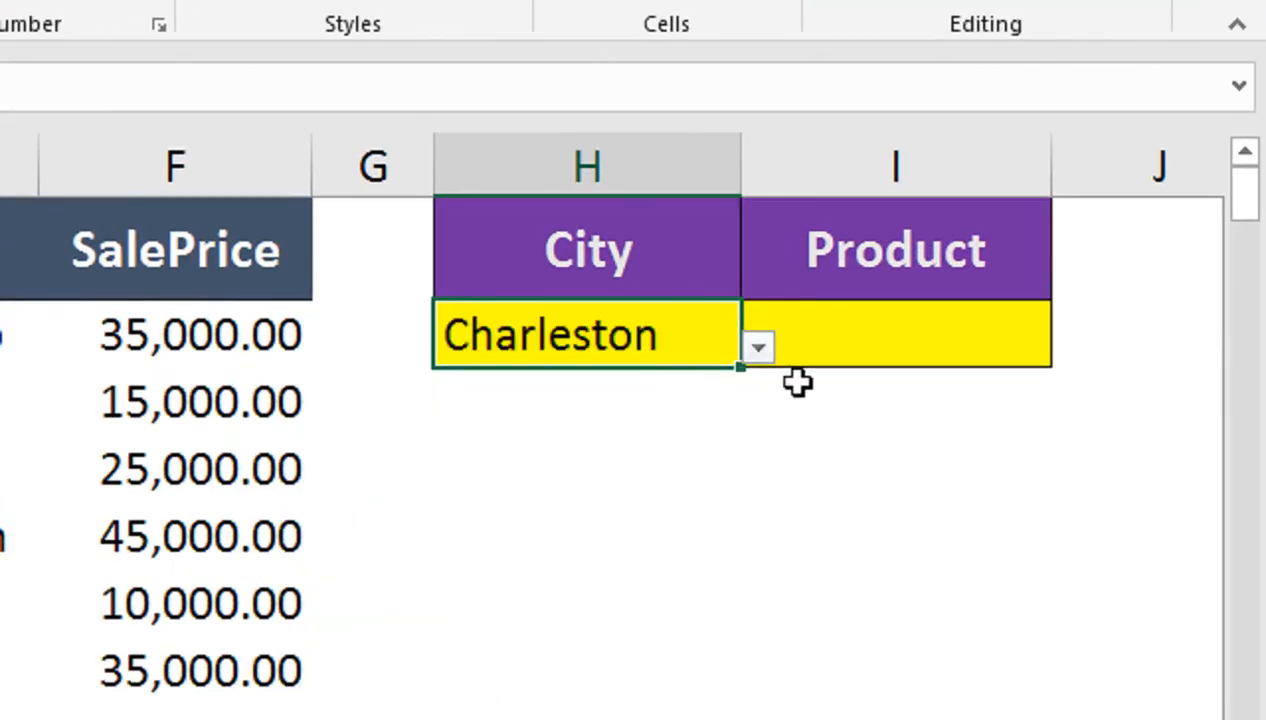
pyautogui.click(894, 362)
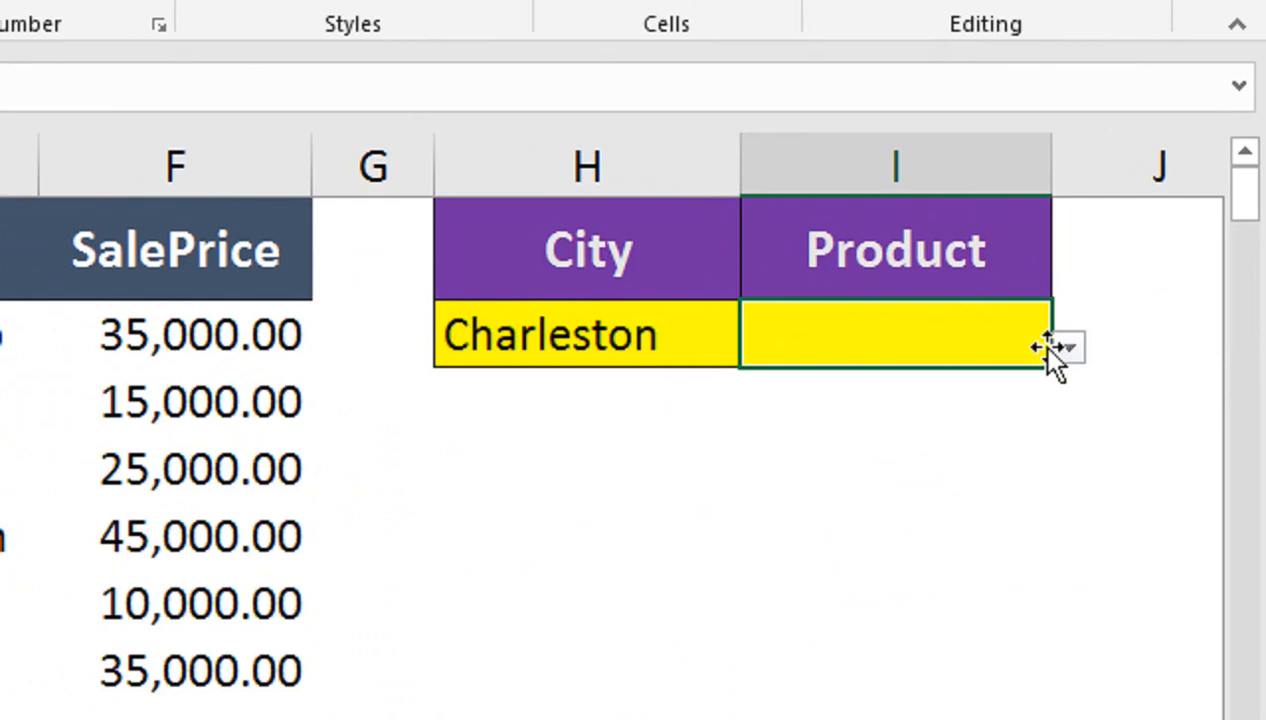
pyautogui.click(1066, 350)
pyautogui.click(980, 402)
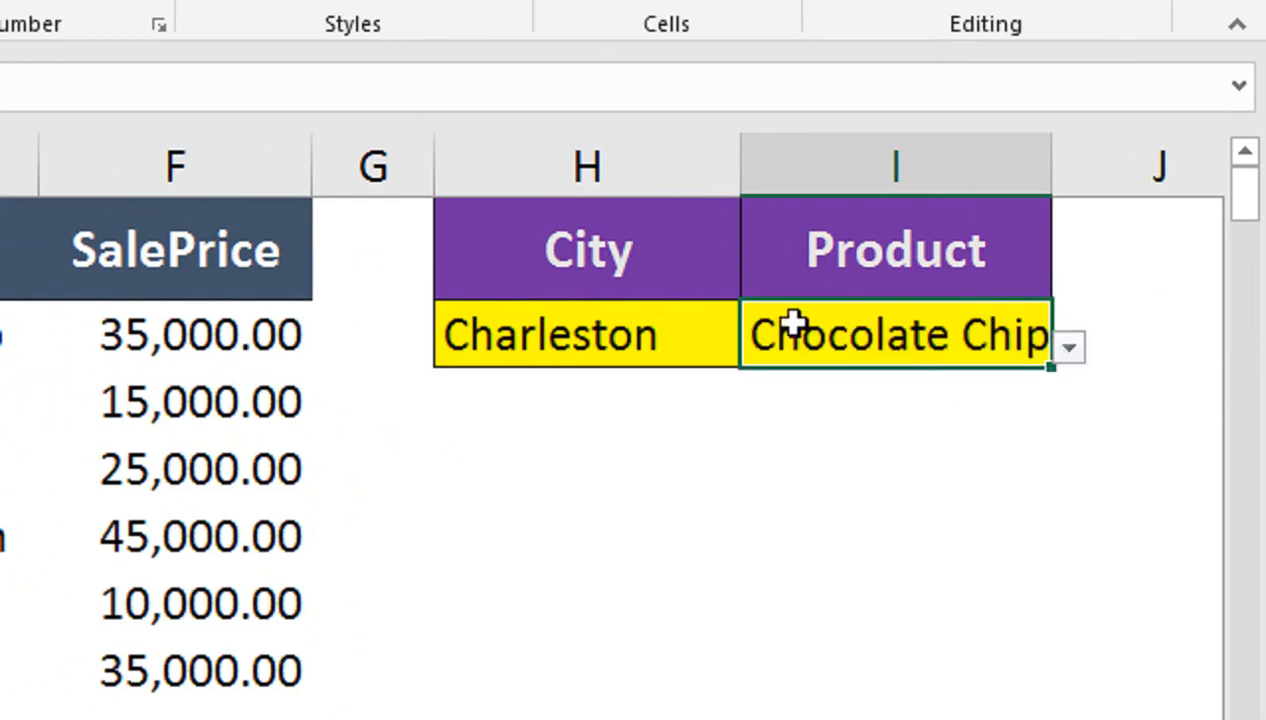
# Step: Auto-fit the width of column I to its product entry
pyautogui.click(1014, 170)
pyautogui.doubleClick(1051, 167)
pyautogui.click(576, 572)
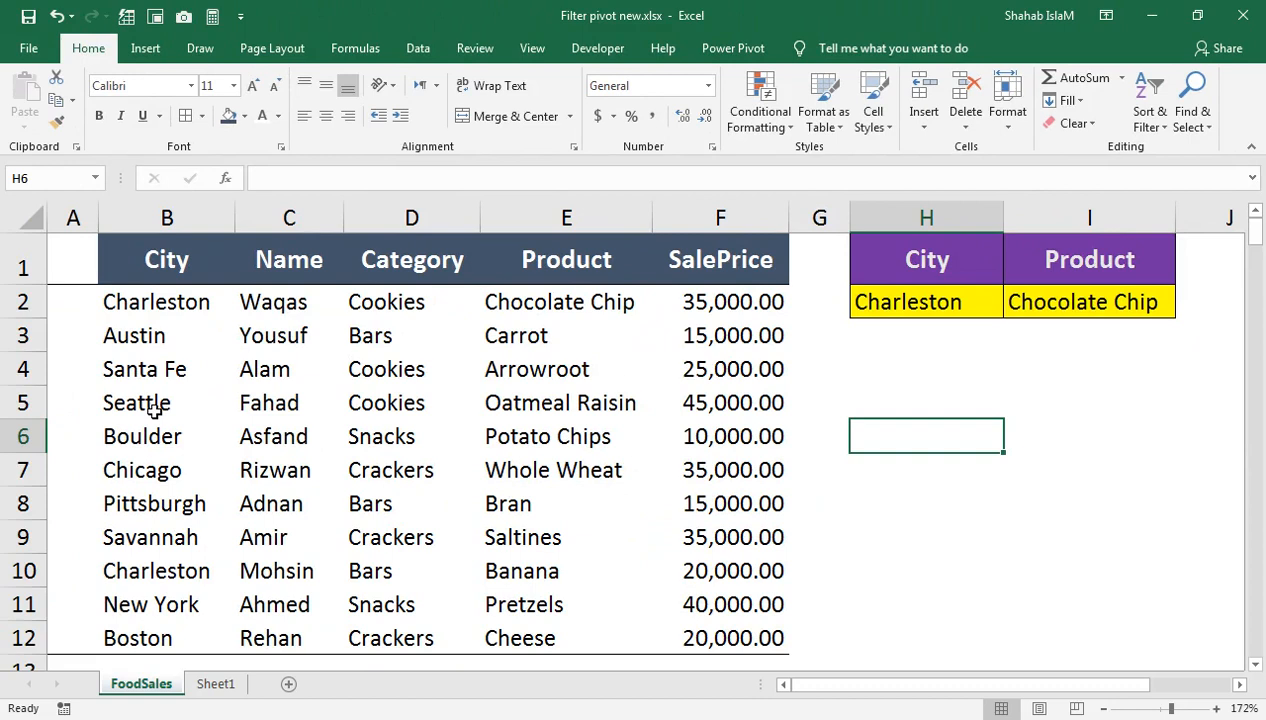
pyautogui.click(931, 390)
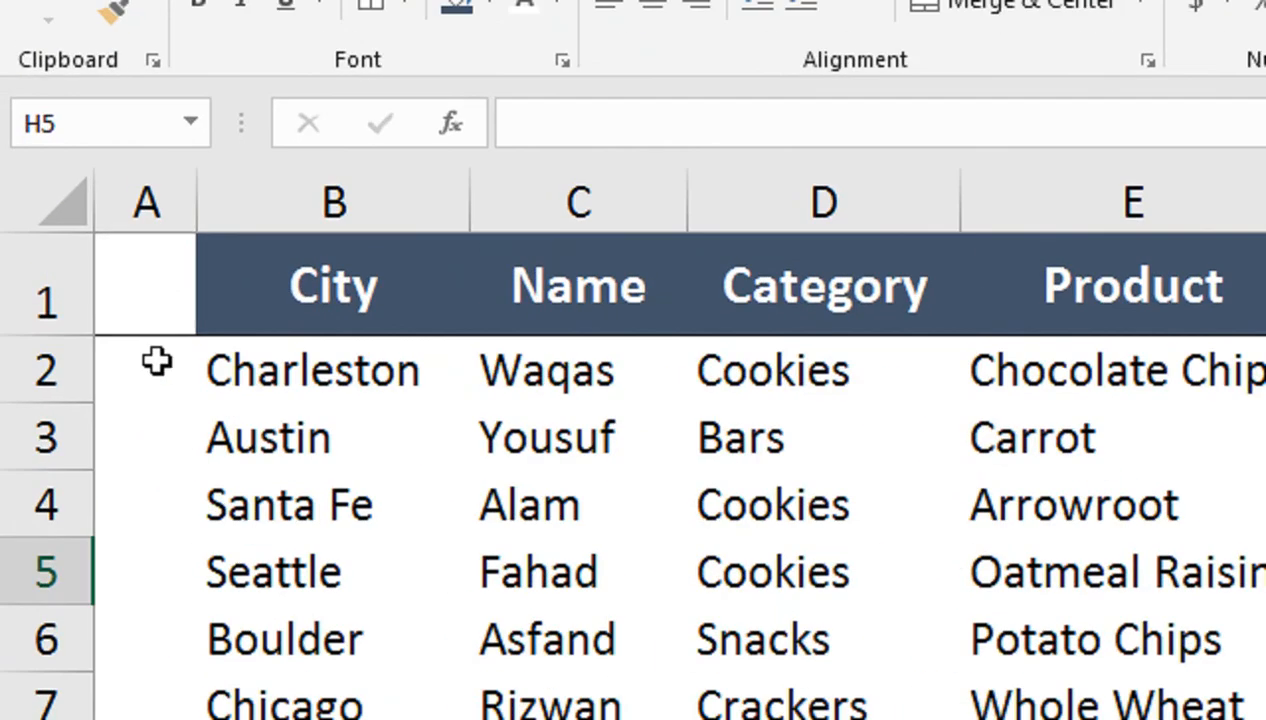
# Step: Widen column A and enter the formula =B2&E2 in A2 to join city and product
pyautogui.click(75, 296)
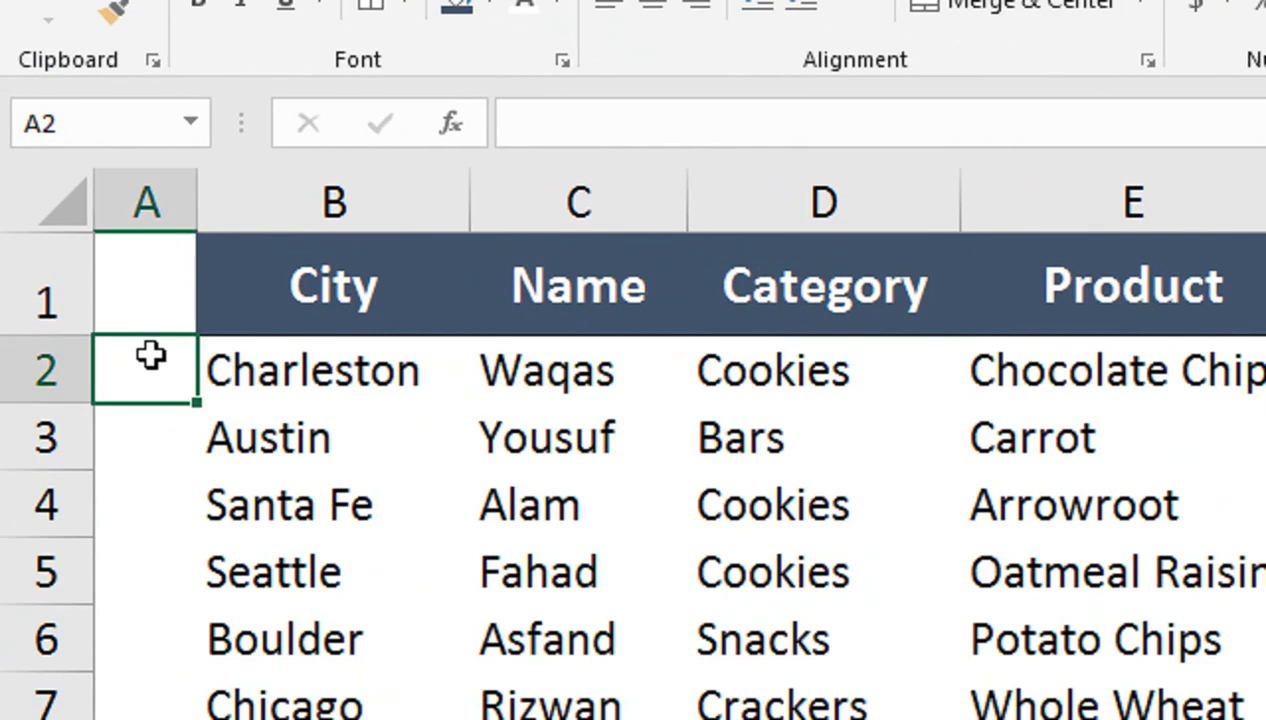
pyautogui.moveTo(204, 228); pyautogui.dragTo(270, 222)
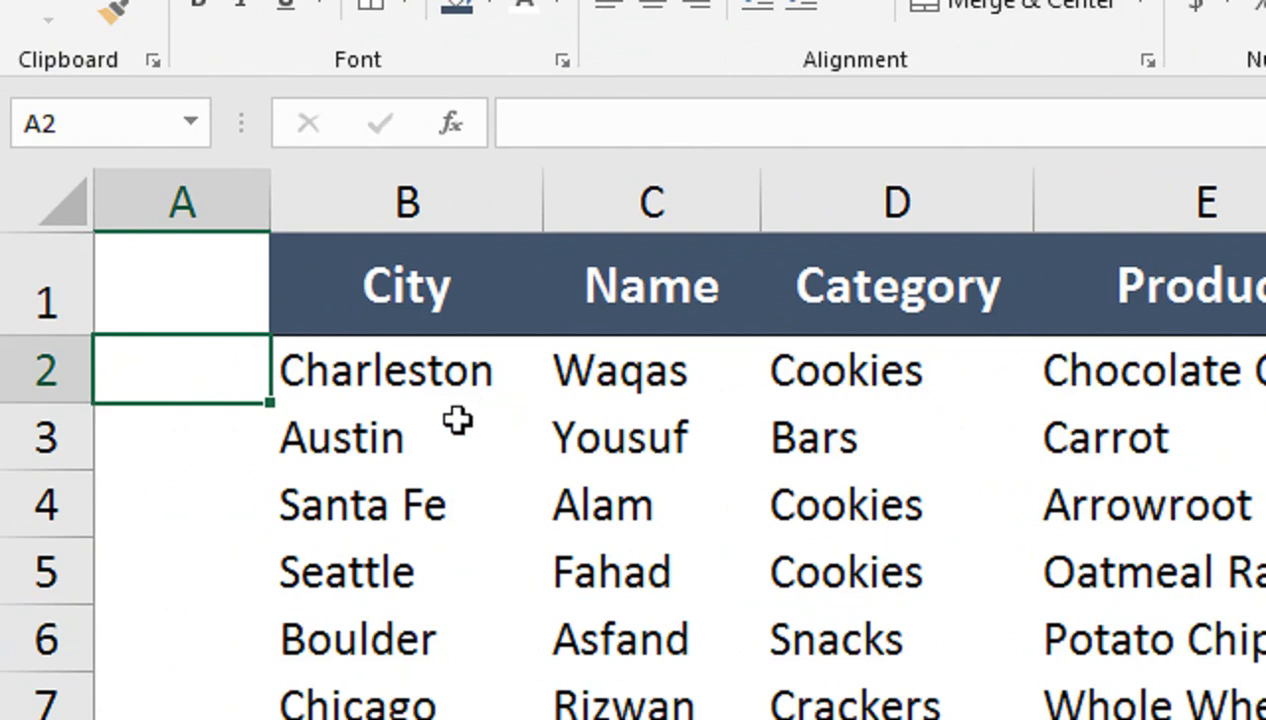
pyautogui.write('=')
pyautogui.click(424, 376)
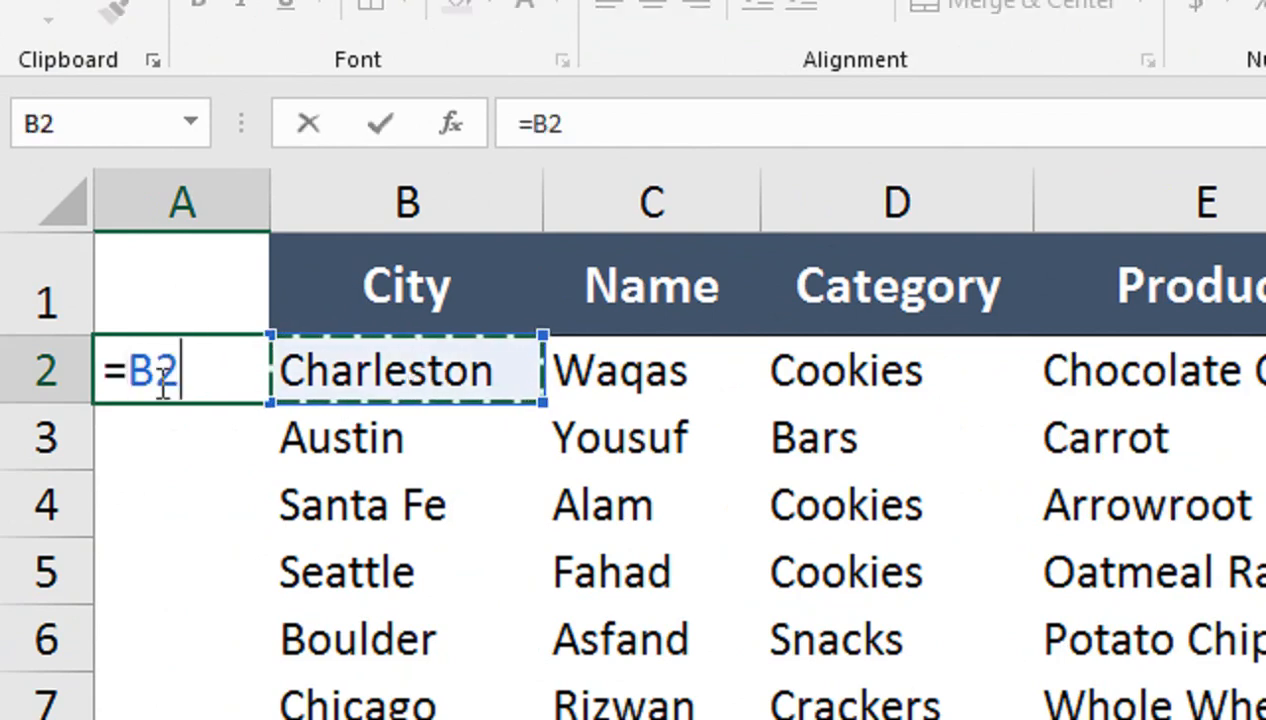
pyautogui.write('&')
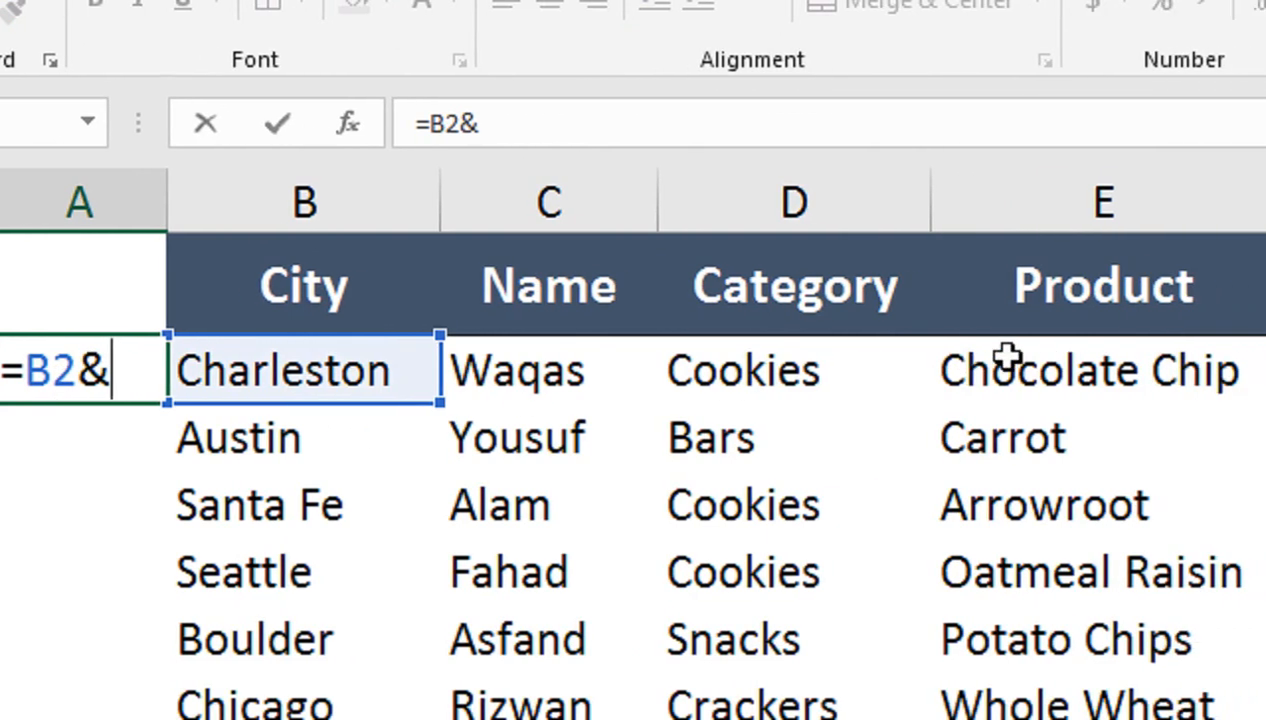
pyautogui.click(1105, 360)
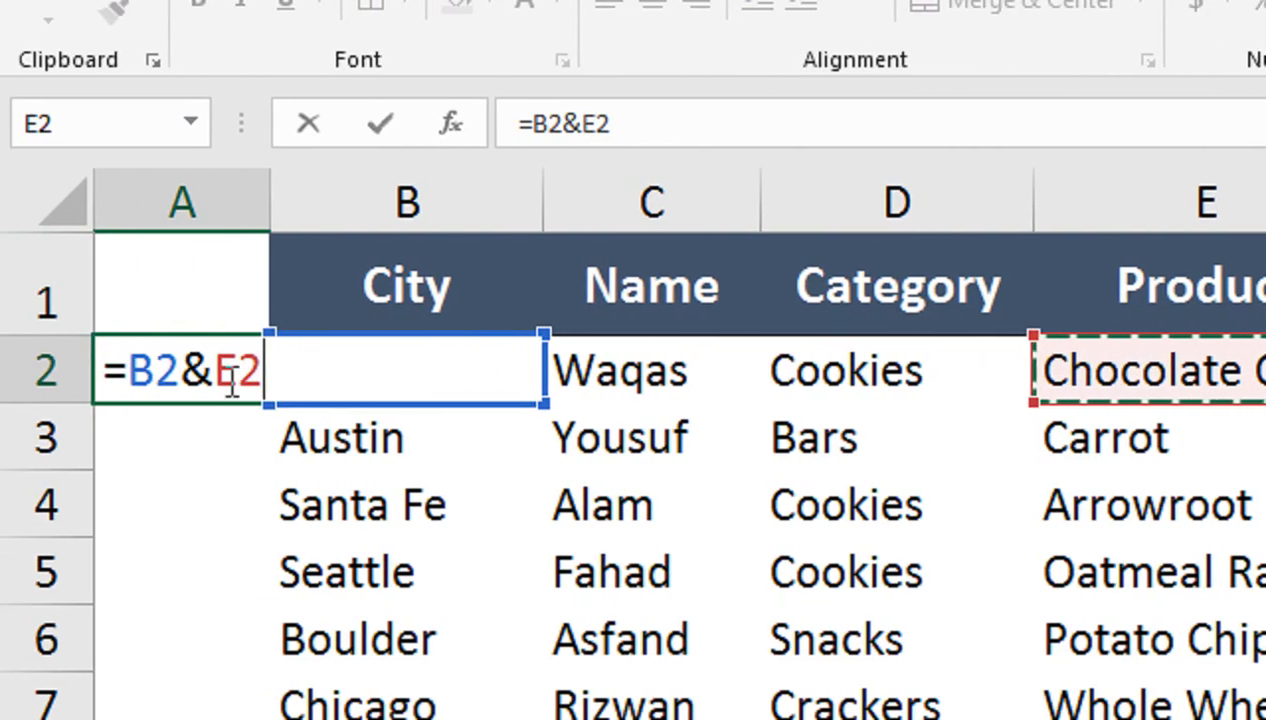
pyautogui.press('Return')
# Step: Fill the joined city and product formula from A2 down alongside the data, and narrow column A again
pyautogui.click(220, 370)
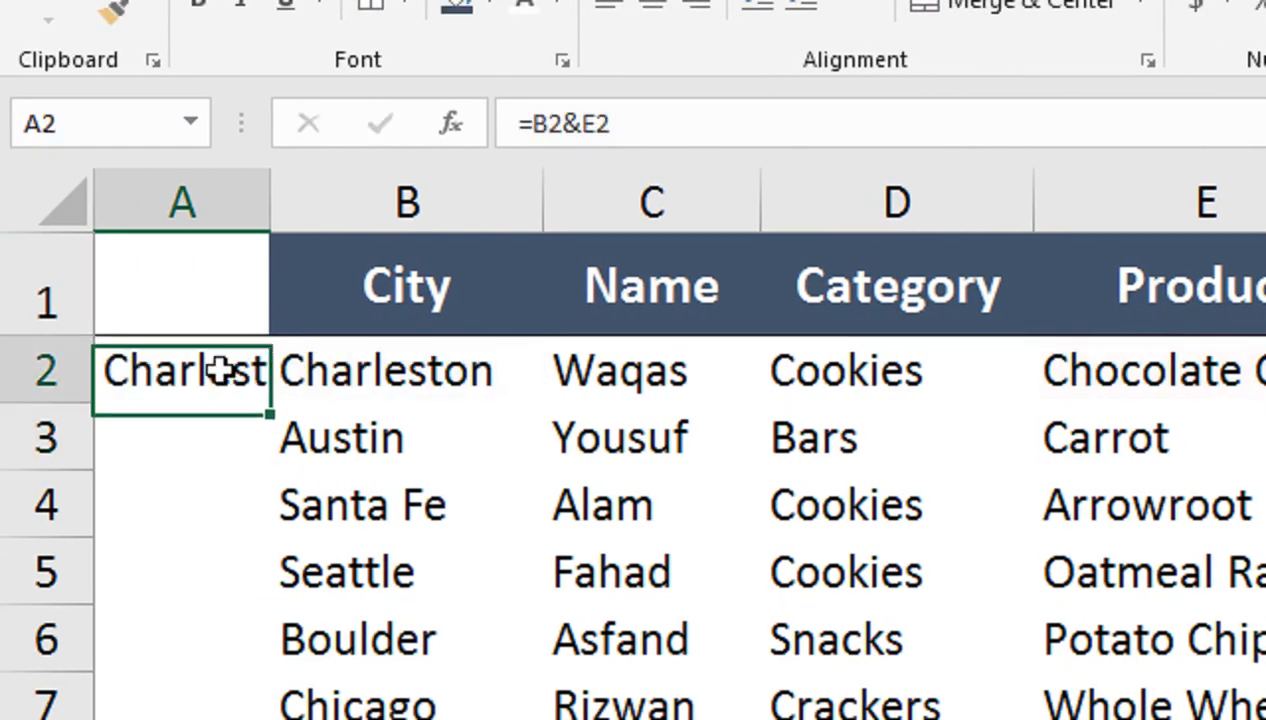
pyautogui.doubleClick(269, 199)
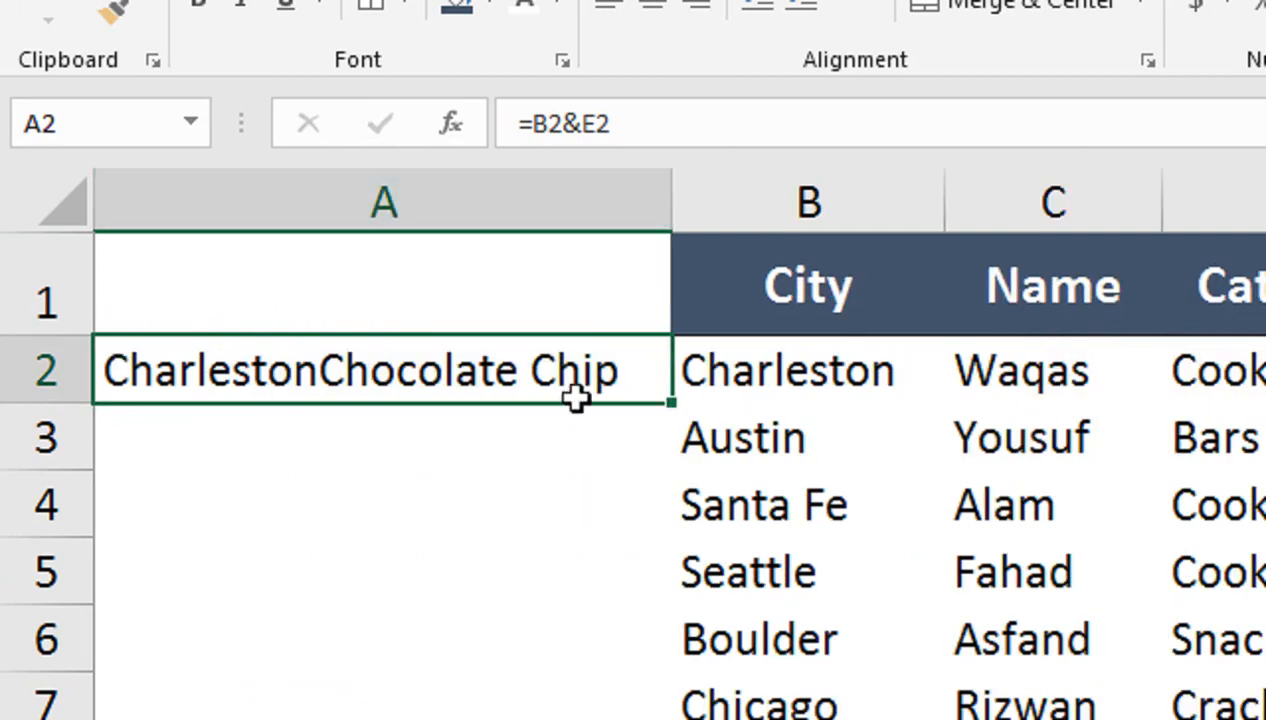
pyautogui.doubleClick(673, 402)
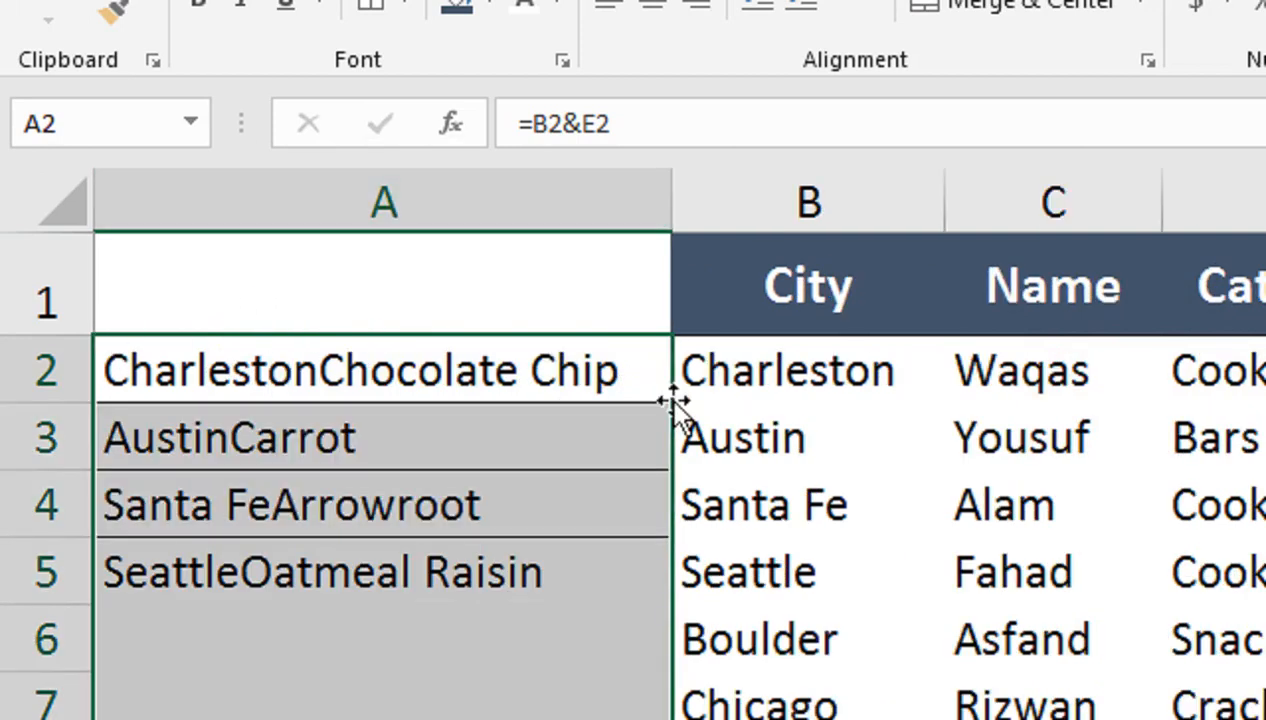
pyautogui.moveTo(675, 226); pyautogui.dragTo(226, 286)
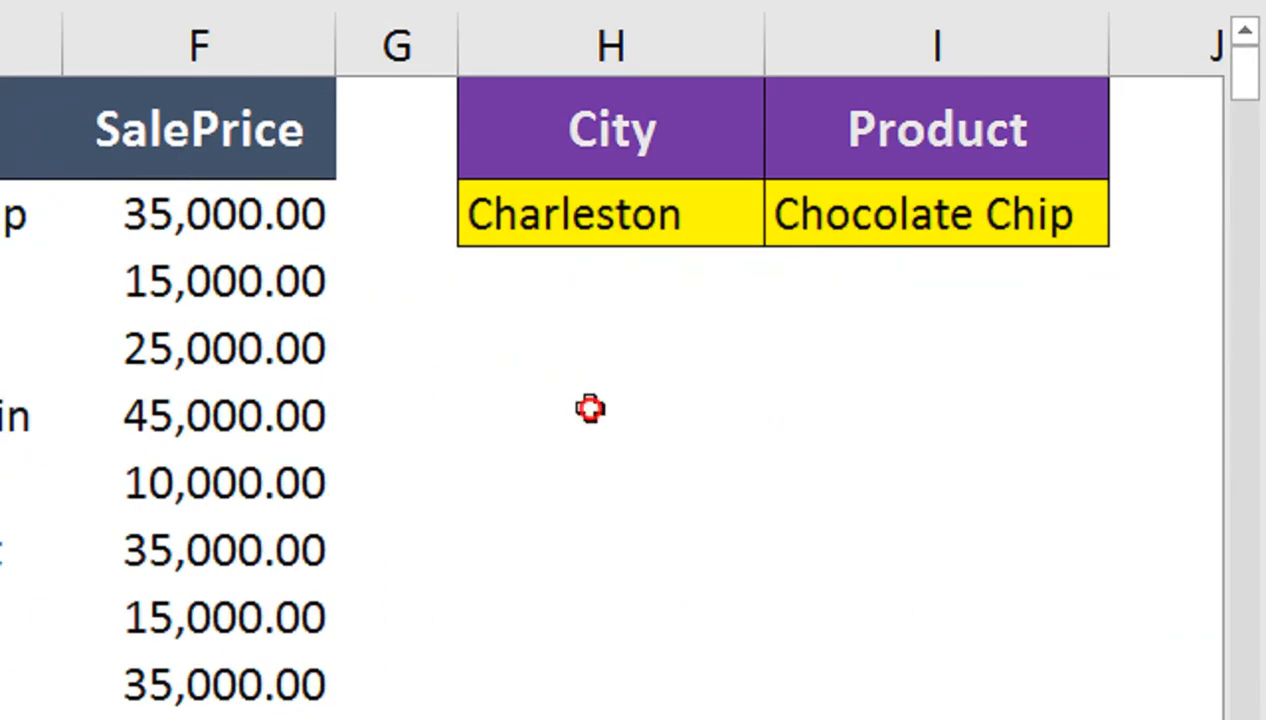
# Step: Label cell H4 as Example 1, replacing a draft Exm 1 label moved up from H5
pyautogui.click(590, 408)
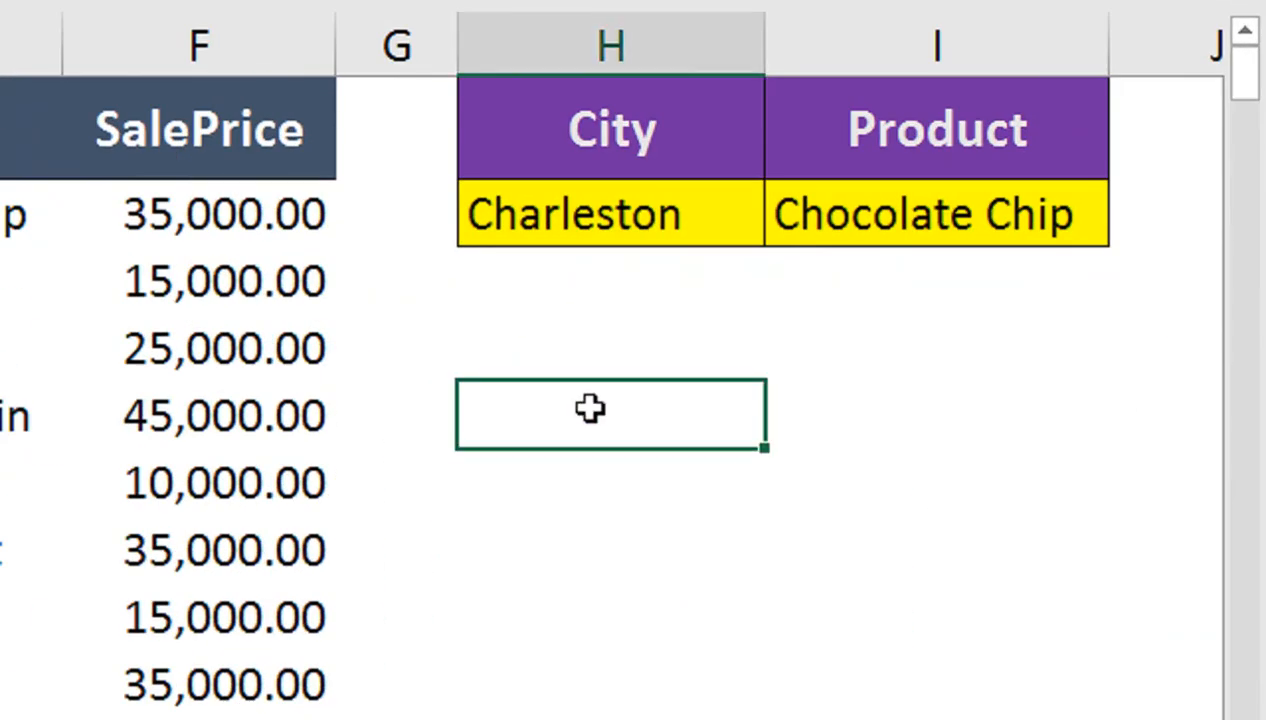
pyautogui.write('Exm')
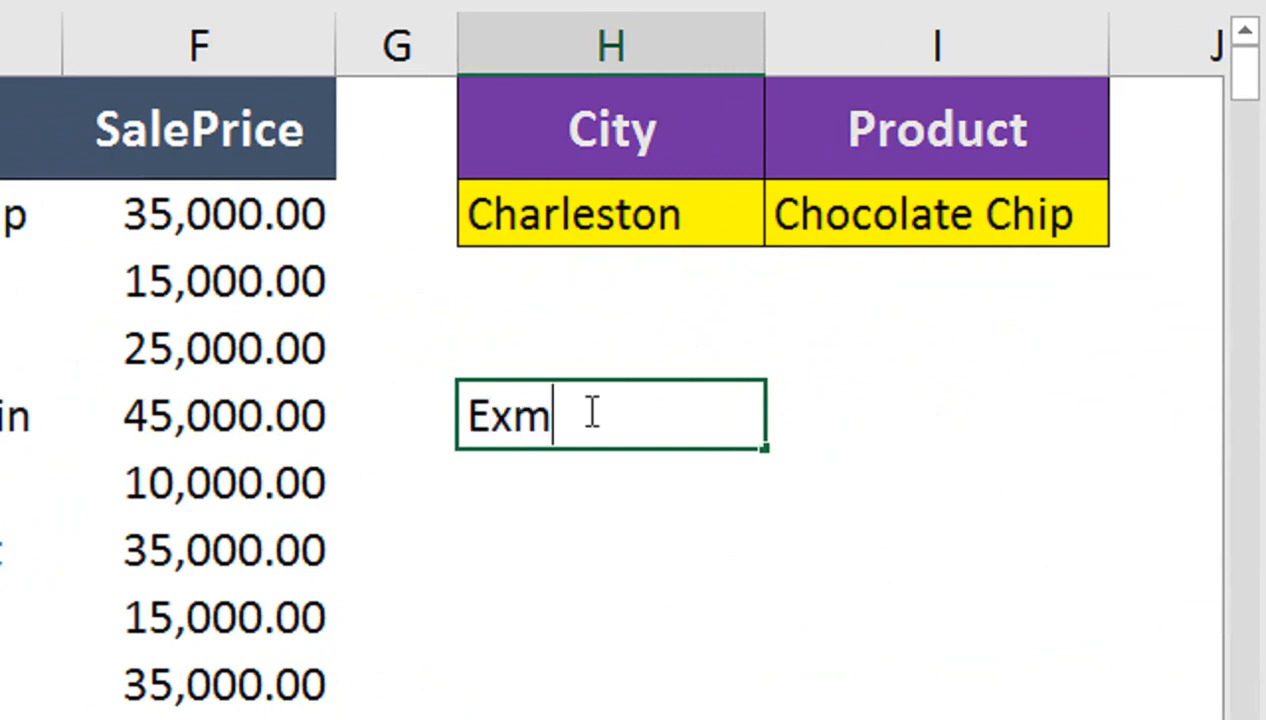
pyautogui.write(' 1')
pyautogui.press('Return')
pyautogui.click(587, 414)
pyautogui.moveTo(598, 385); pyautogui.dragTo(600, 355)
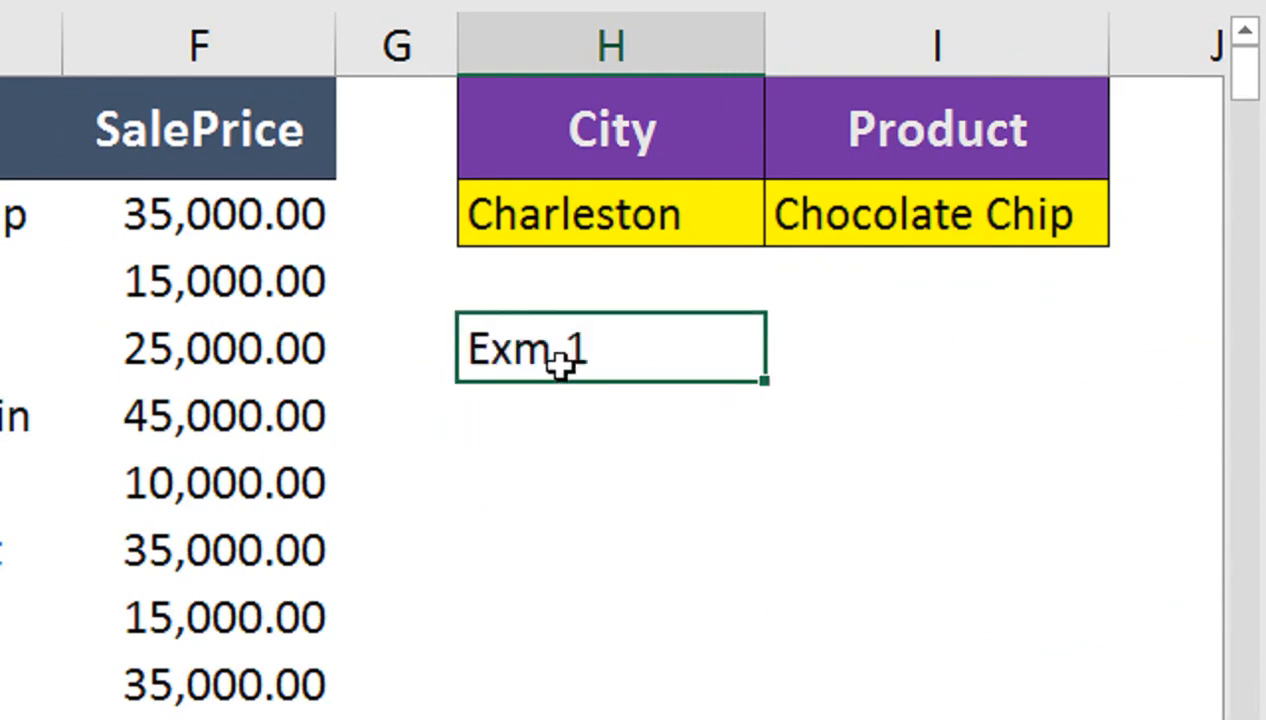
pyautogui.write('Example 1')
pyautogui.press('Return')
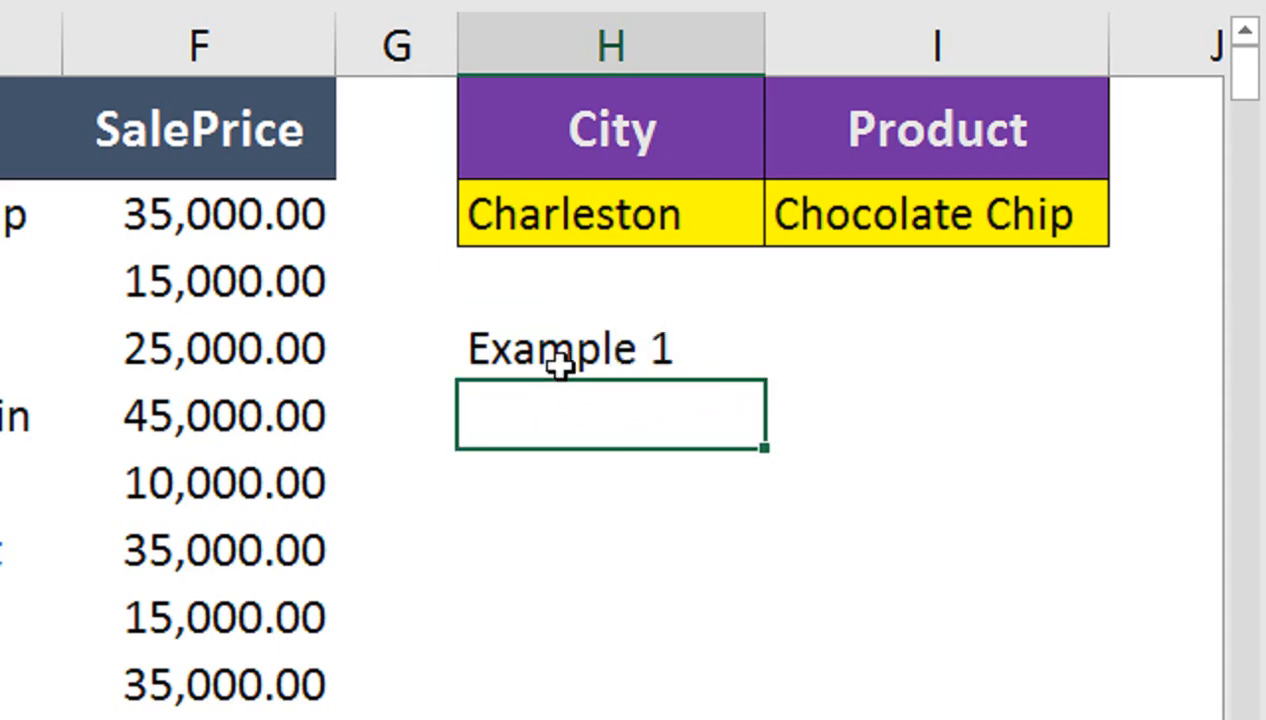
# Step: Start a VLOOKUP formula in H5 with H2&I2 as the lookup value
pyautogui.write('=vlo')
pyautogui.press('Tab')
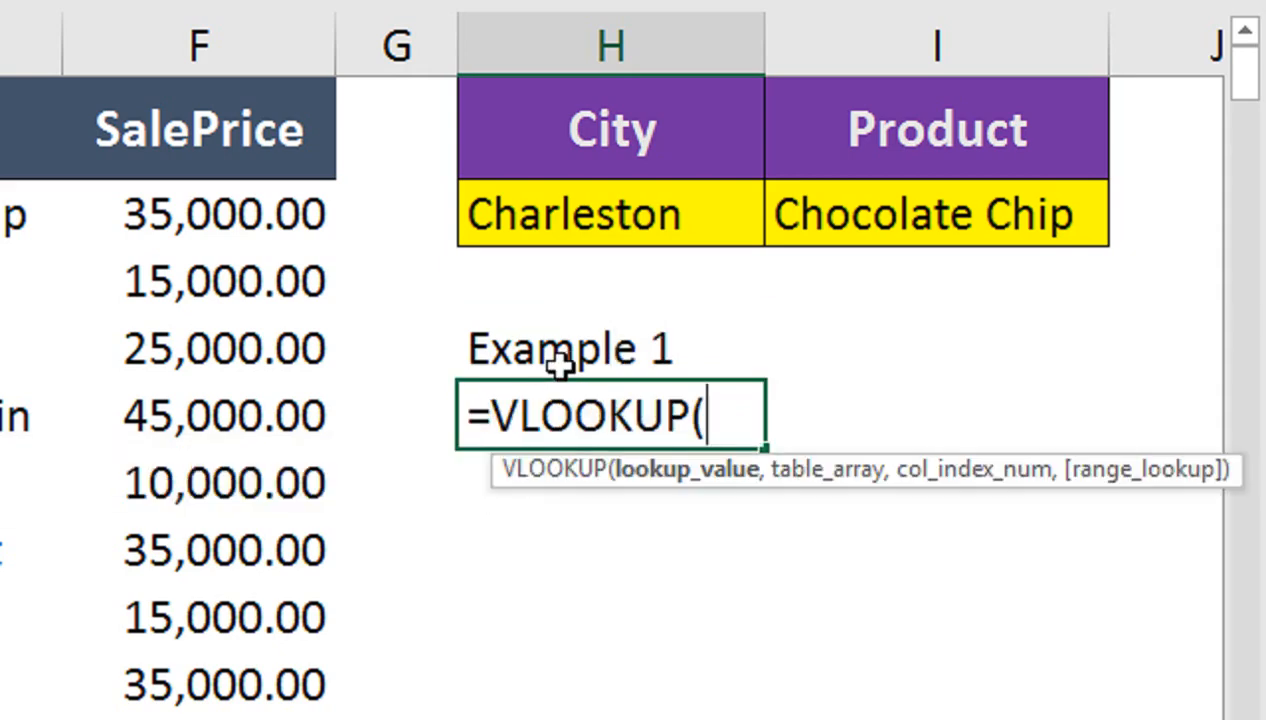
pyautogui.click(565, 192)
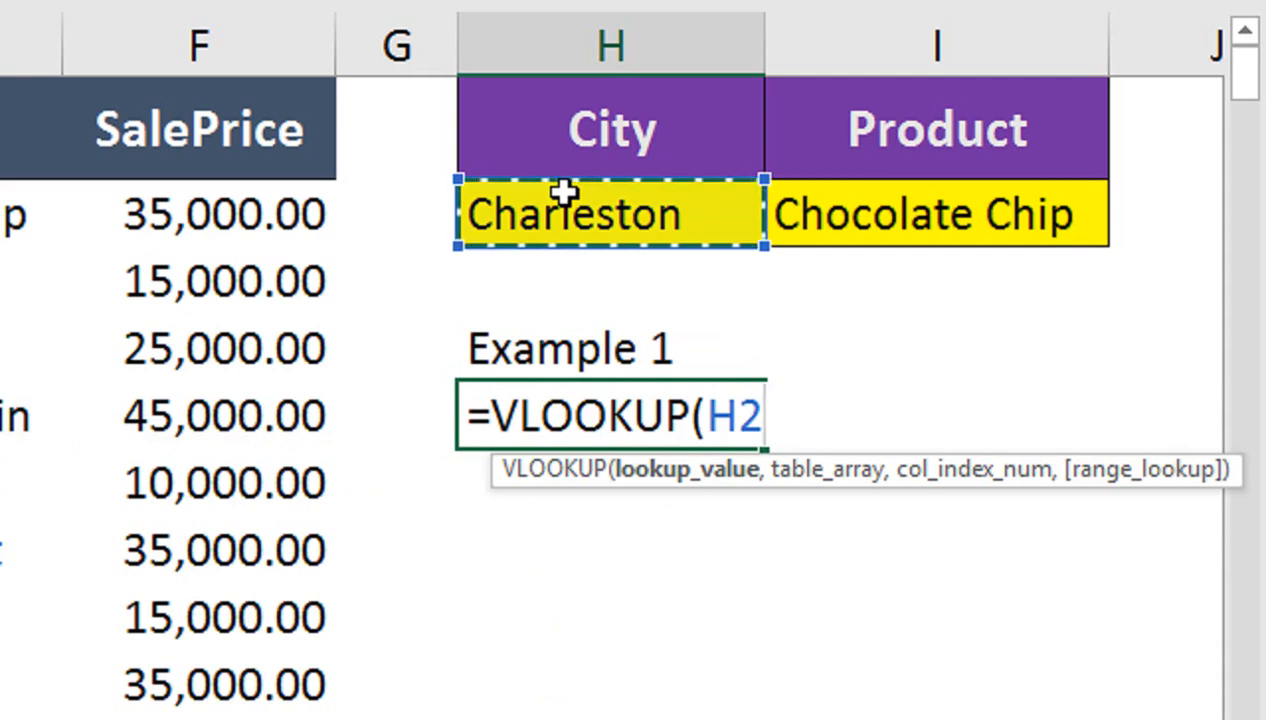
pyautogui.write('&')
pyautogui.click(893, 214)
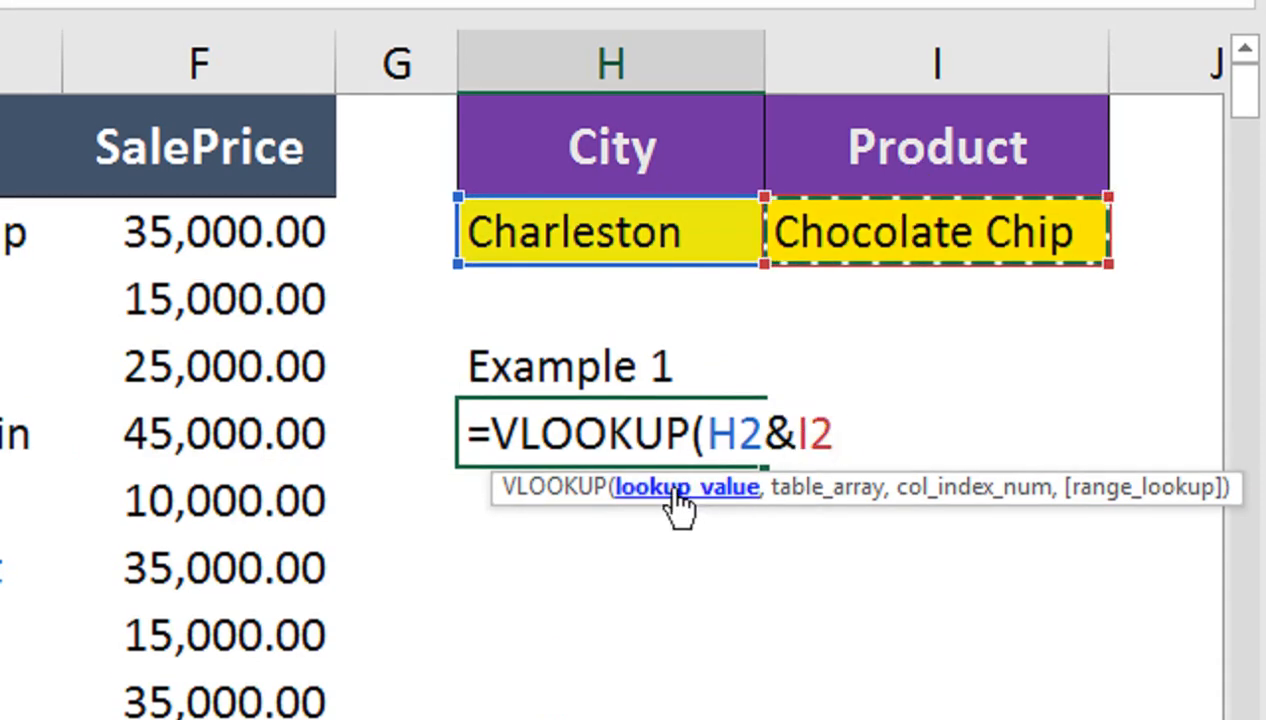
pyautogui.write(',')
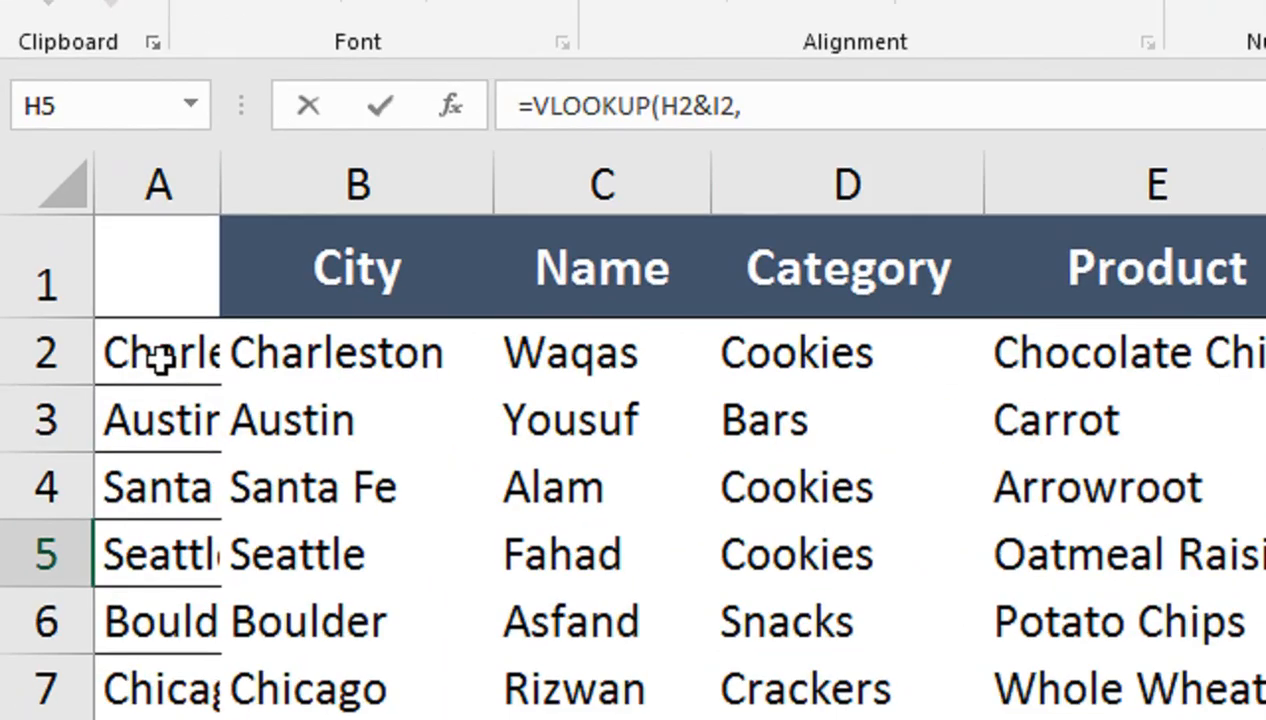
# Step: Complete the VLOOKUP with table array A2:F12, column index 6 and FALSE for an exact match
pyautogui.moveTo(79, 301); pyautogui.dragTo(445, 312)
pyautogui.moveTo(892, 372); pyautogui.dragTo(952, 557)
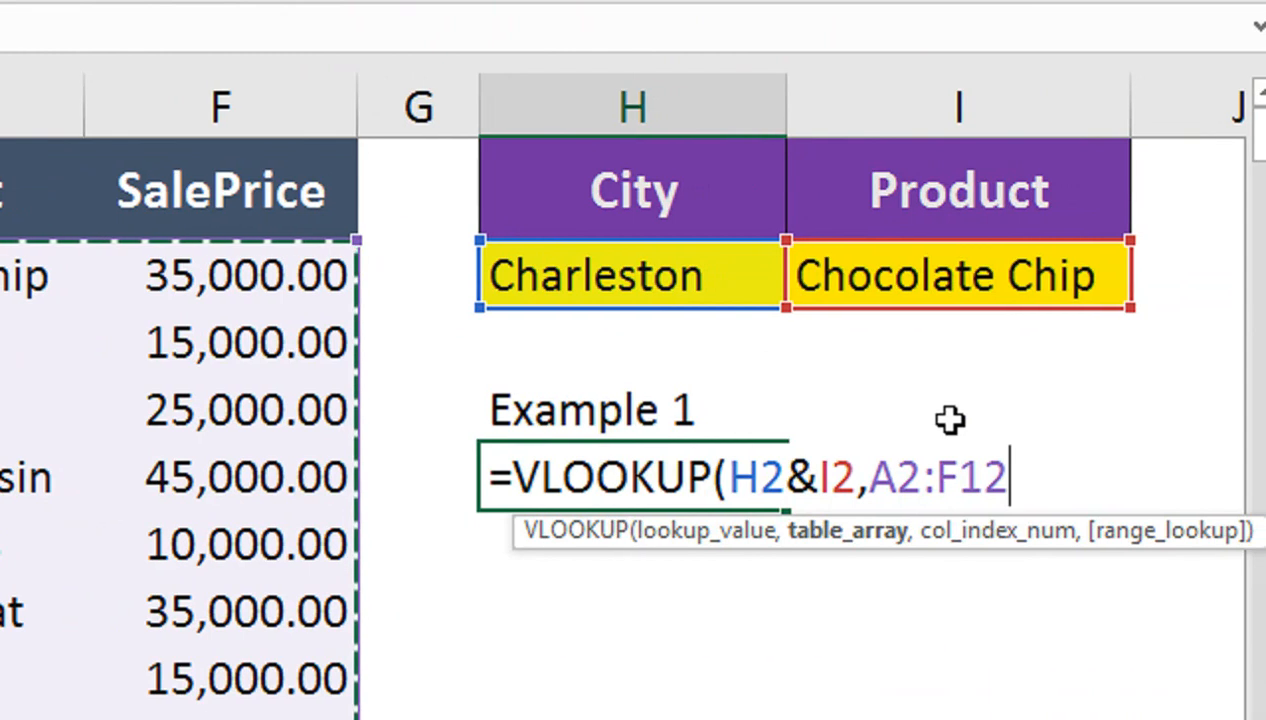
pyautogui.write(',6,')
pyautogui.press('Down')
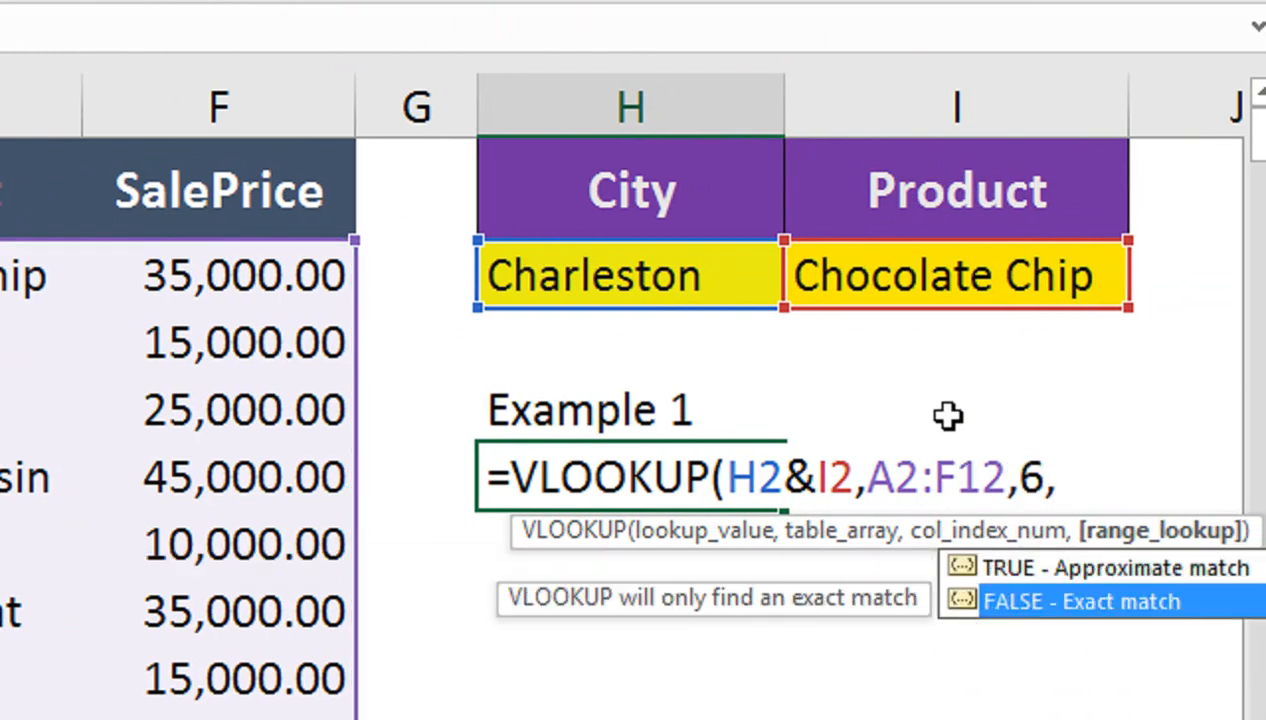
pyautogui.press('Tab')
pyautogui.write(')')
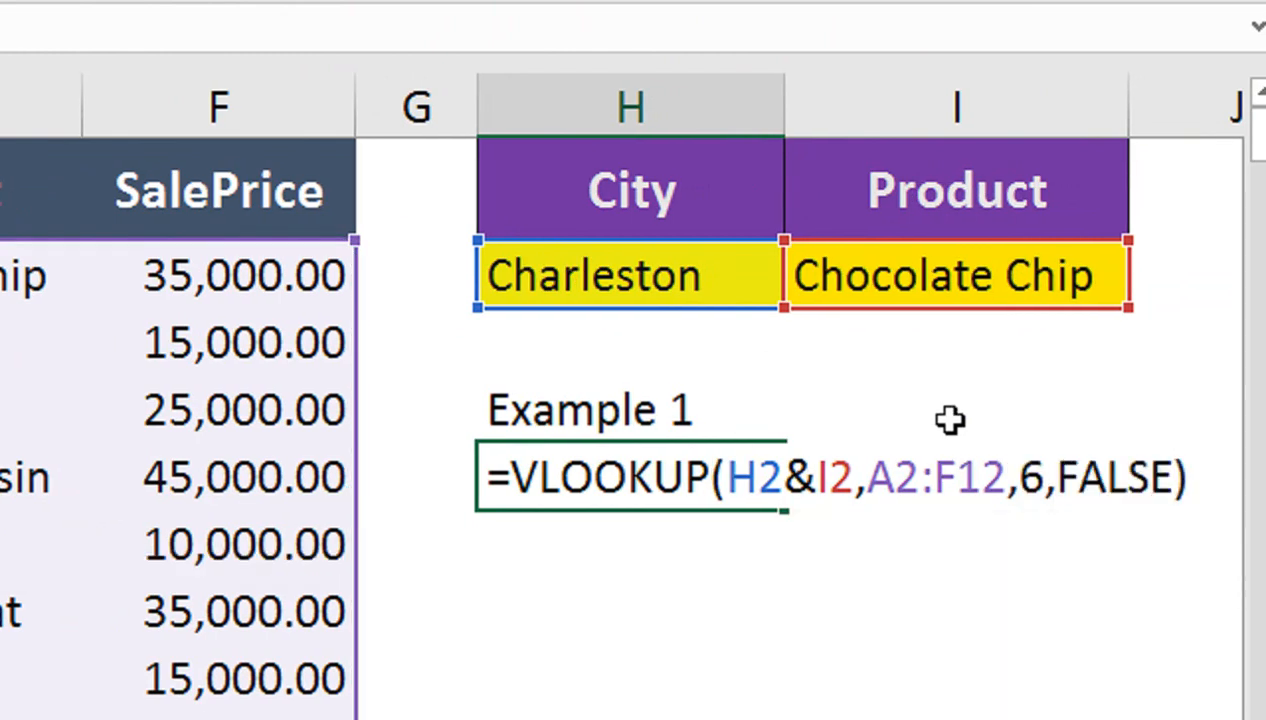
pyautogui.press('Return')
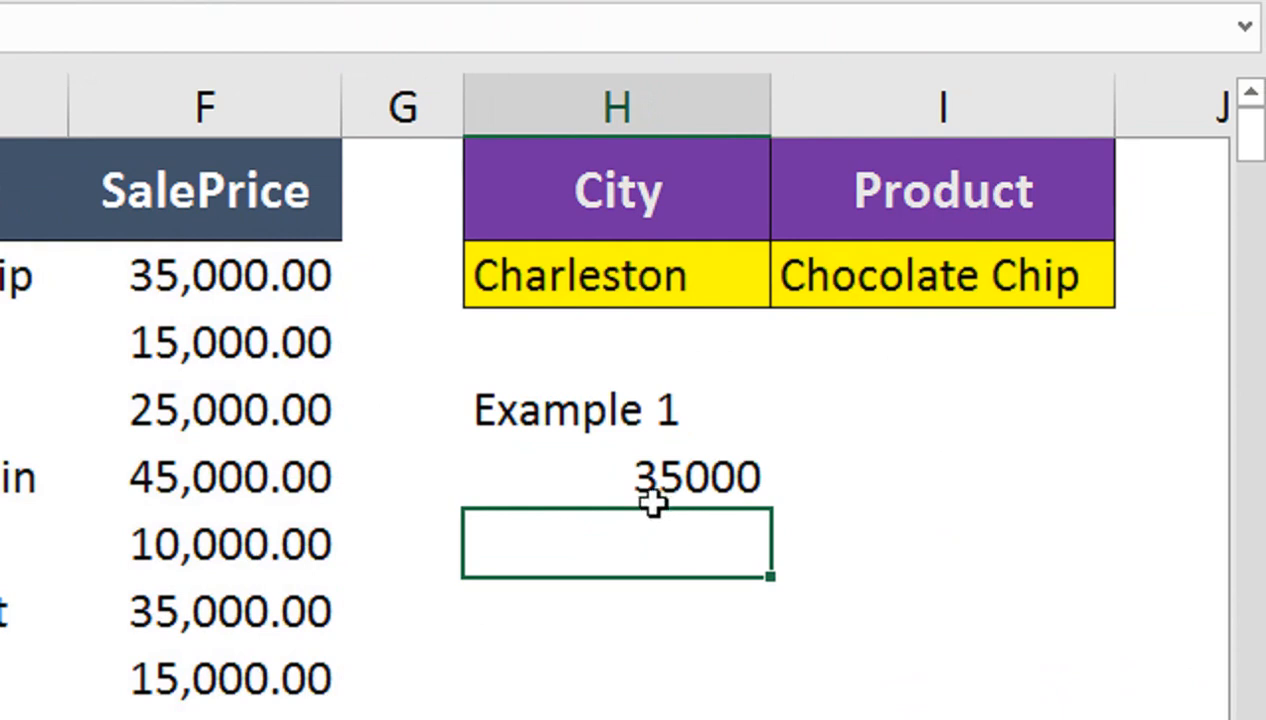
# Step: Change the Product criterion in I2 to Banana to test the lookup
pyautogui.click(668, 250)
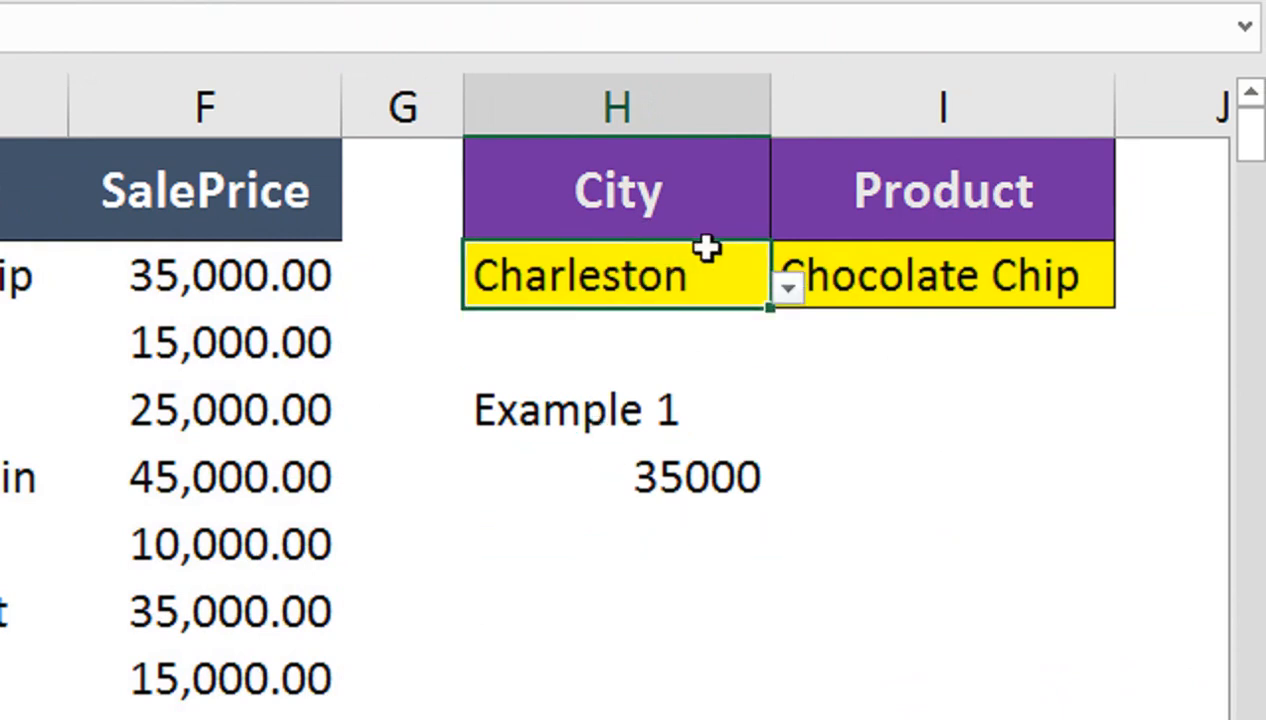
pyautogui.click(858, 270)
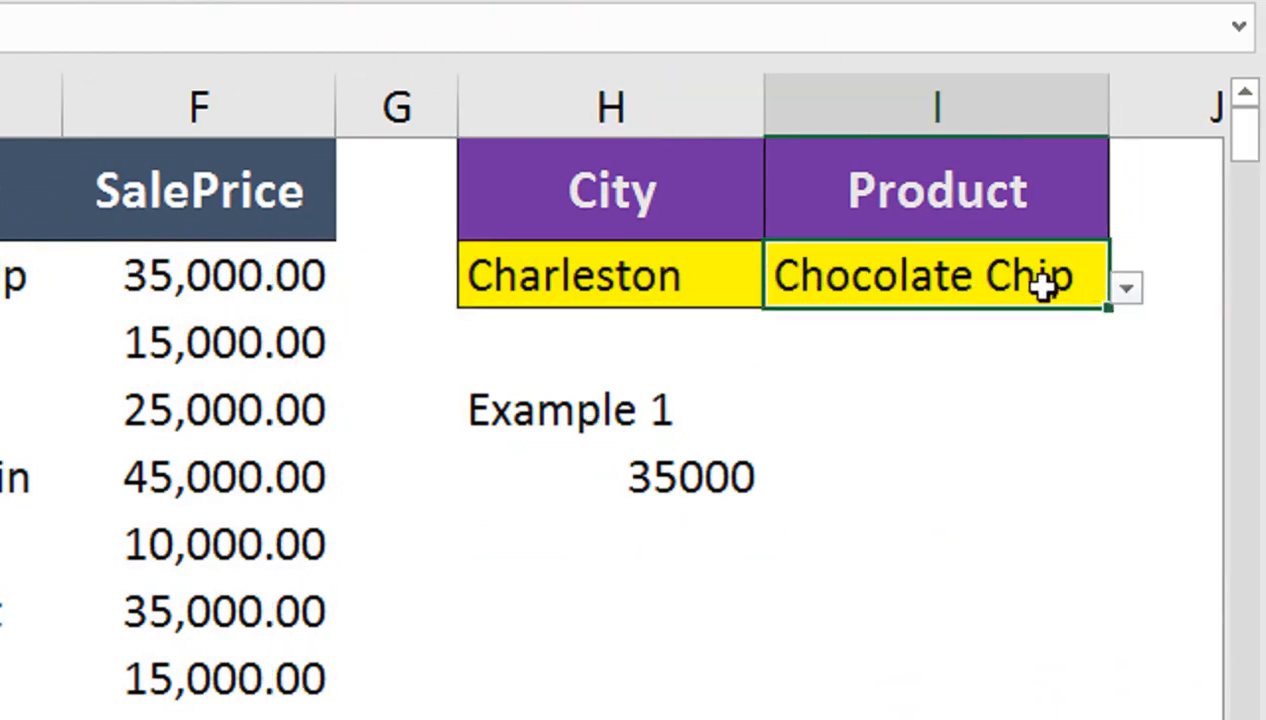
pyautogui.click(1125, 287)
pyautogui.click(1095, 450)
pyautogui.moveTo(1095, 450); pyautogui.dragTo(1085, 486)
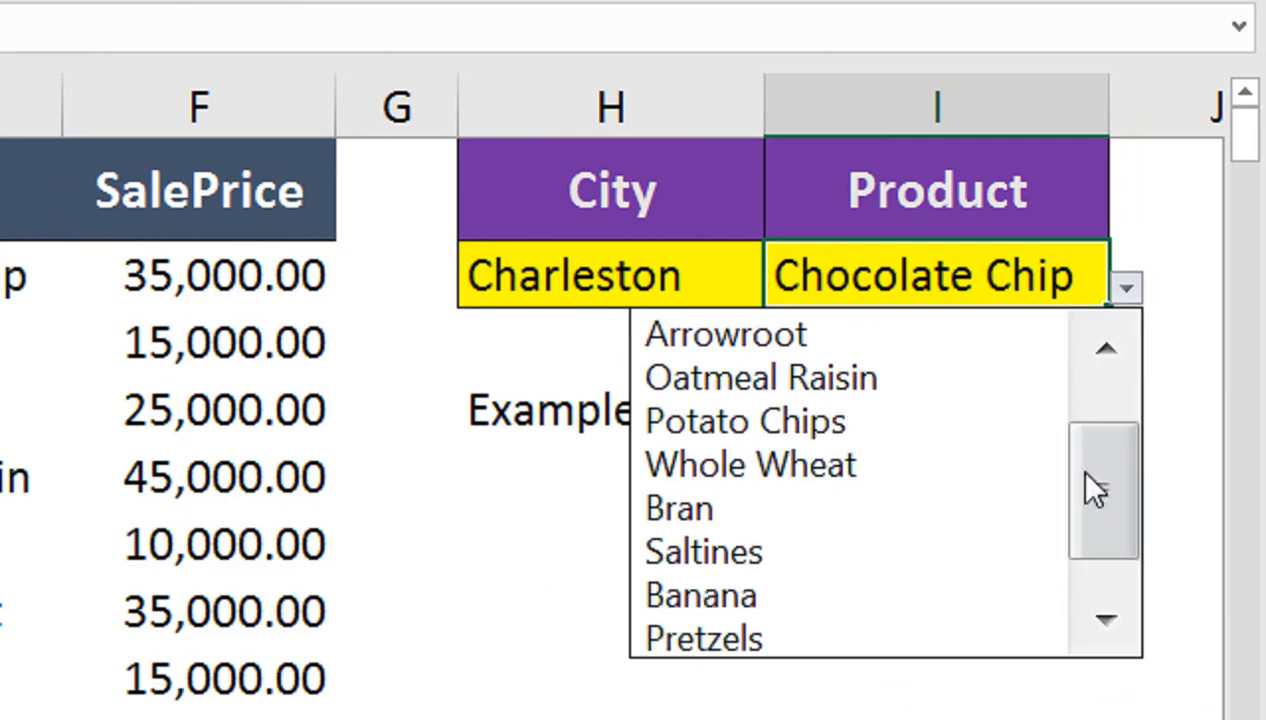
pyautogui.click(880, 554)
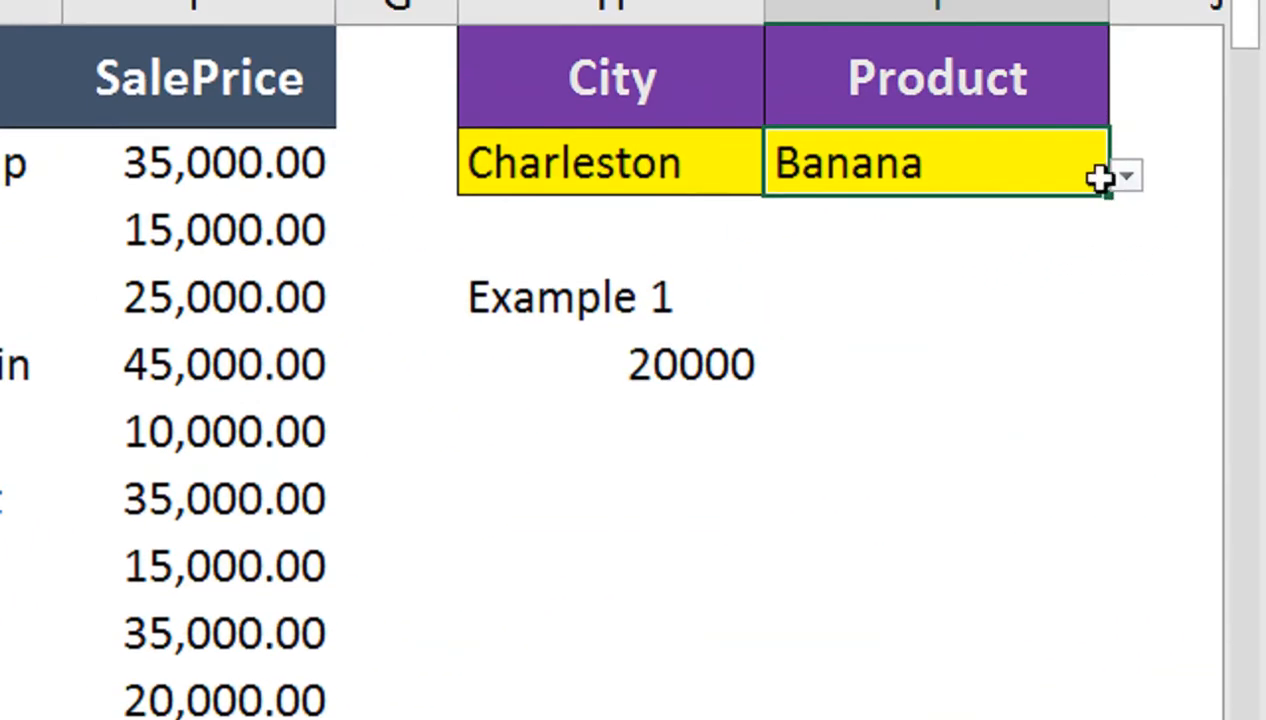
# Step: Change the City criterion in H2 to Austin
pyautogui.click(688, 178)
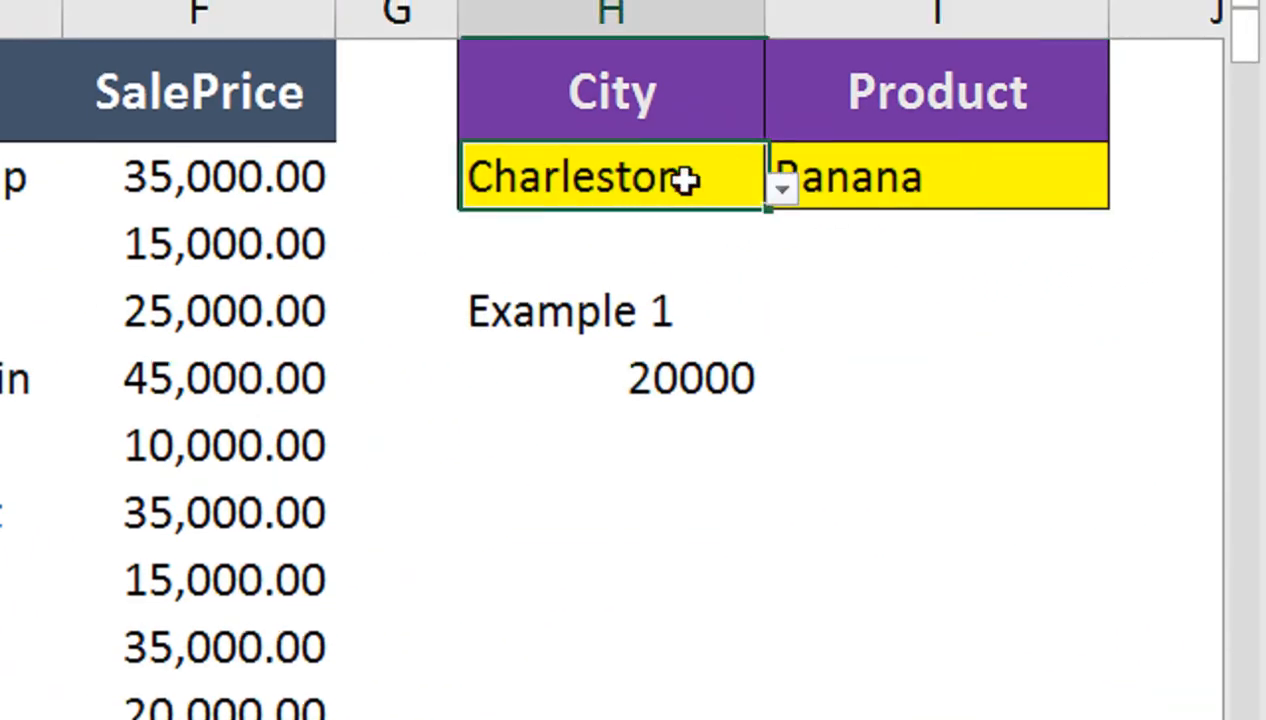
pyautogui.click(781, 192)
pyautogui.click(387, 279)
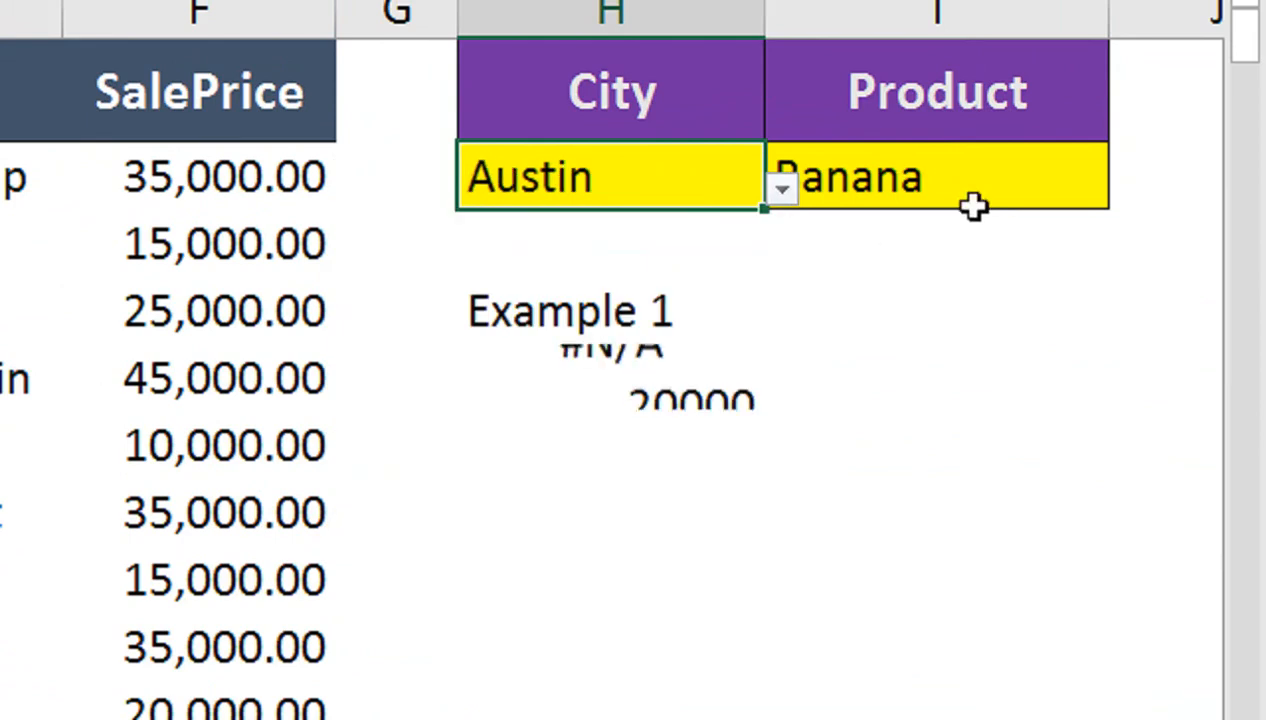
# Step: Change the Product criterion in I2 to Carrot
pyautogui.click(1083, 176)
pyautogui.click(1122, 200)
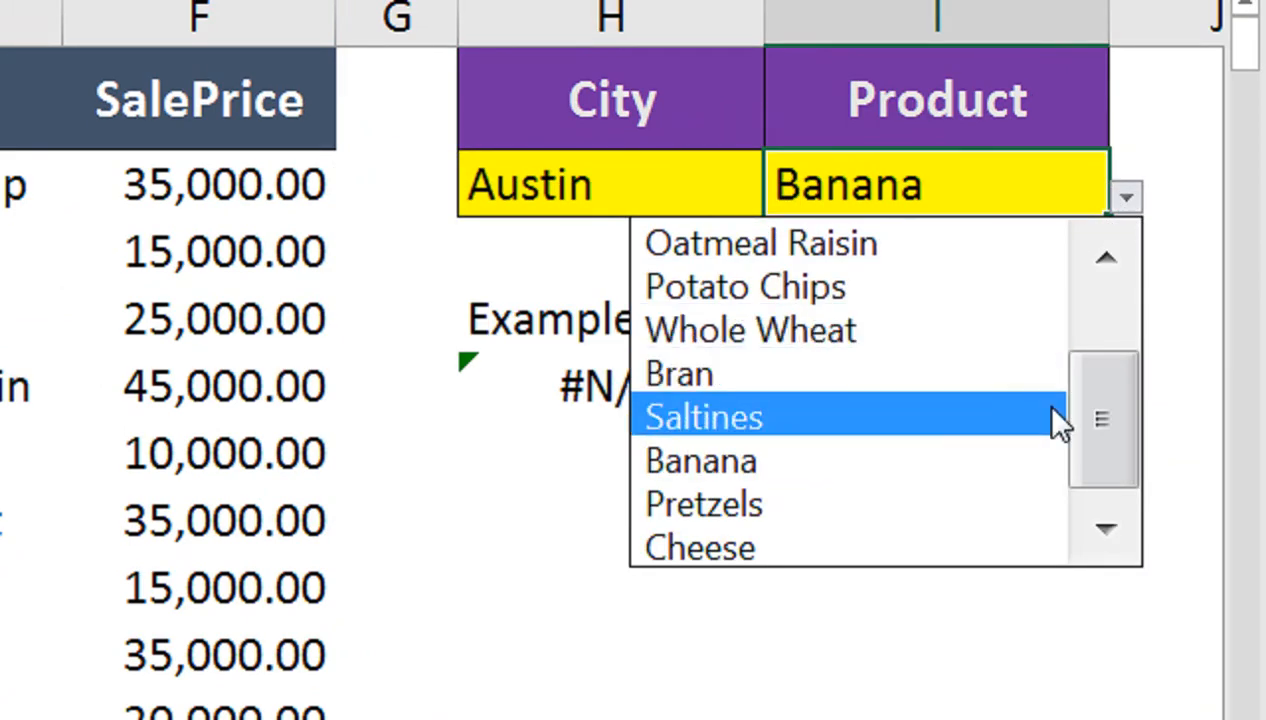
pyautogui.moveTo(1091, 421); pyautogui.dragTo(1091, 364)
pyautogui.click(680, 287)
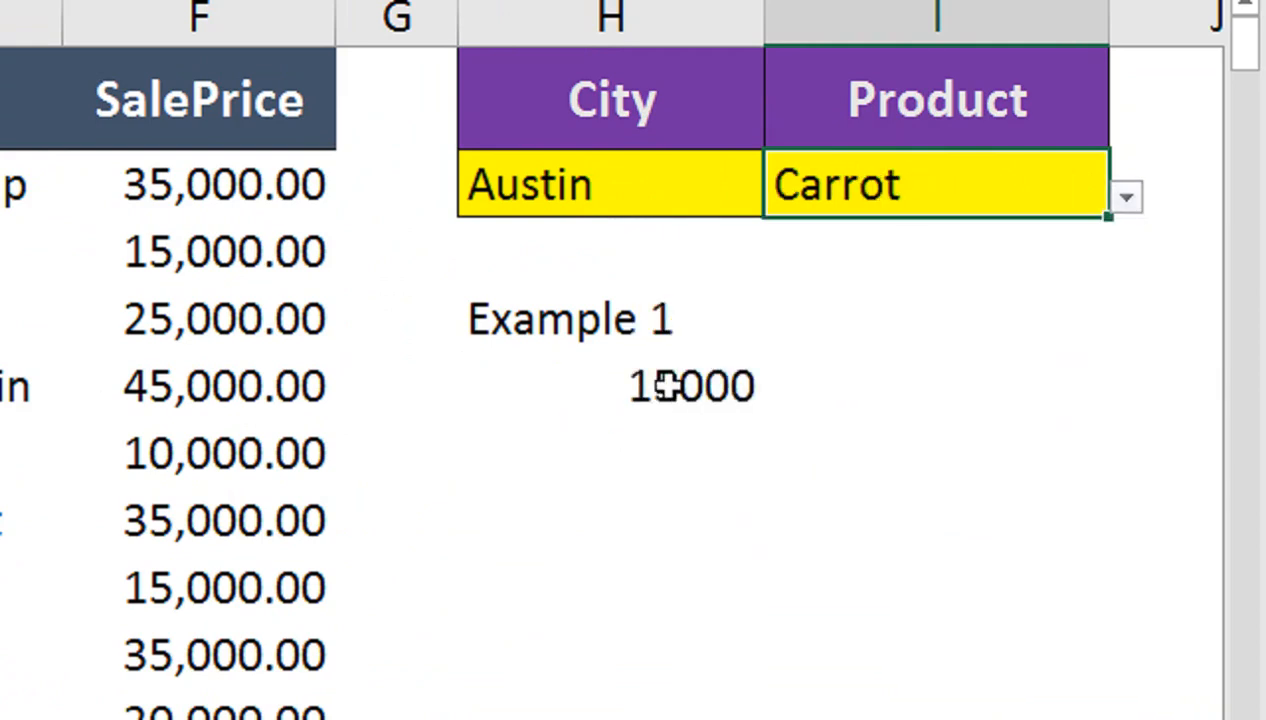
# Step: Wrap the VLOOKUP formula in H5 in IFNA with "No Match" as the value for missing results
pyautogui.click(656, 384)
pyautogui.doubleClick(615, 385)
pyautogui.click(491, 387)
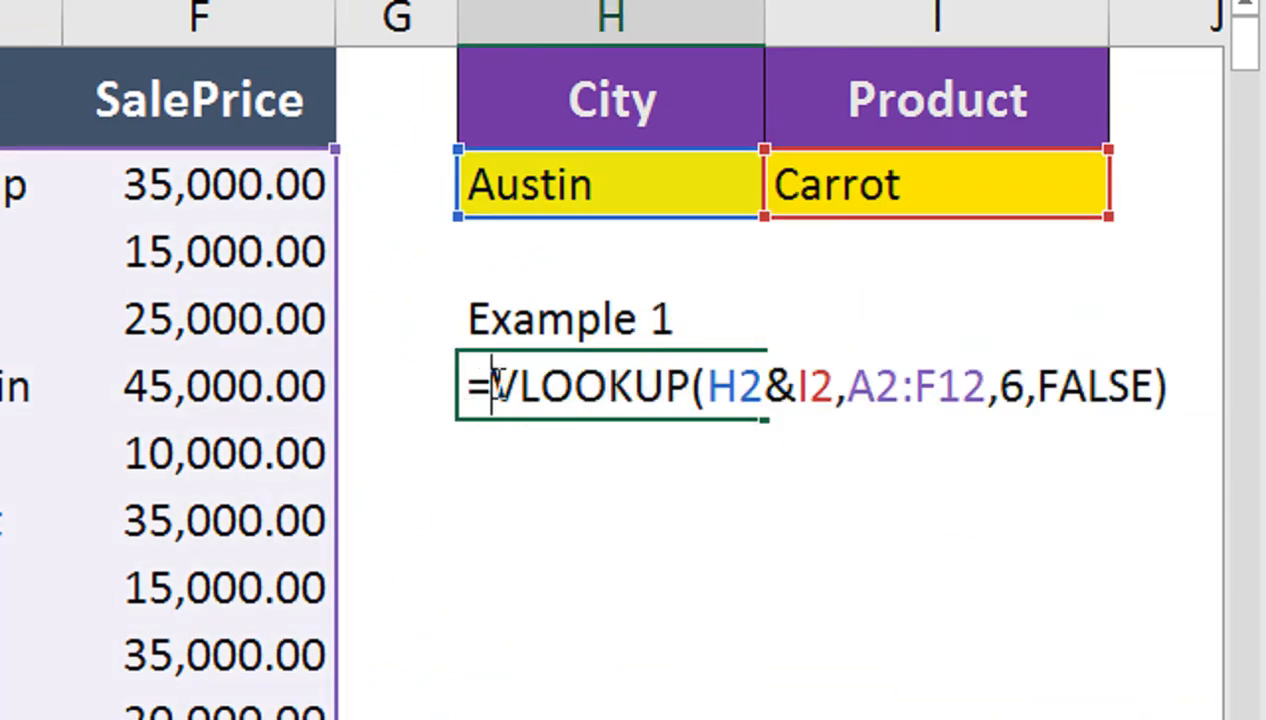
pyautogui.write('ifn')
pyautogui.press('Tab')
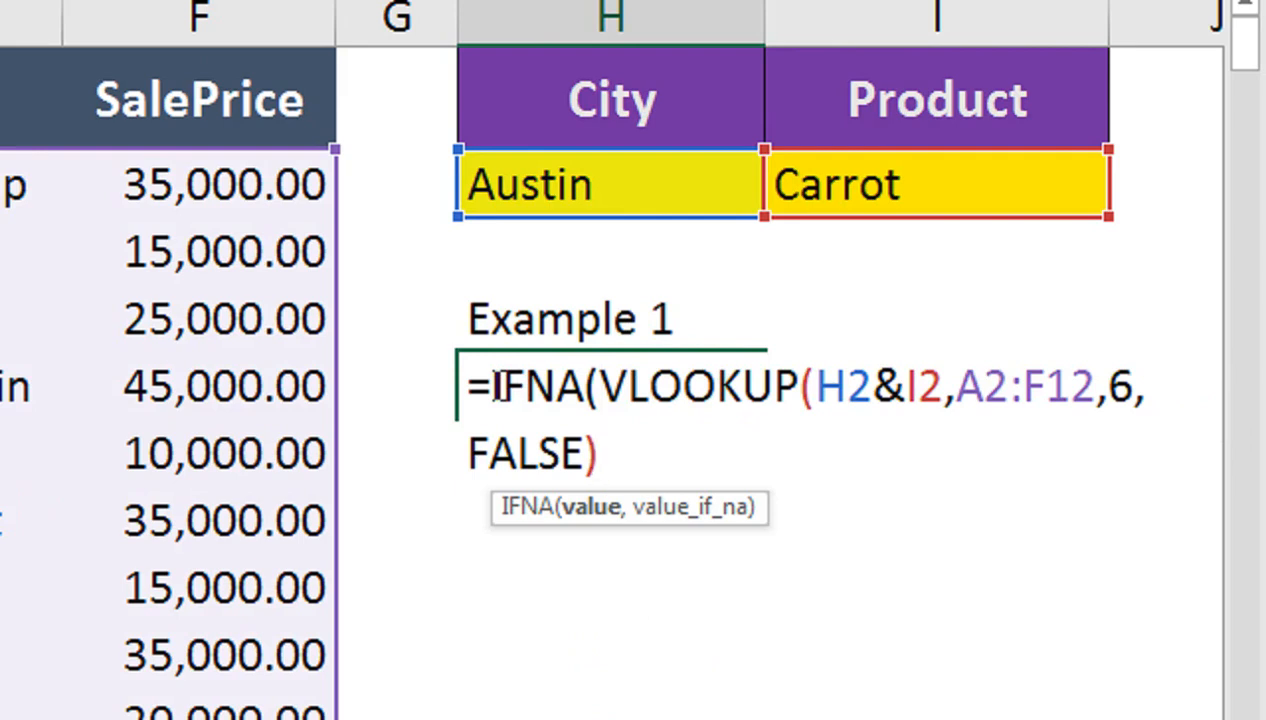
pyautogui.write(',"No Match')
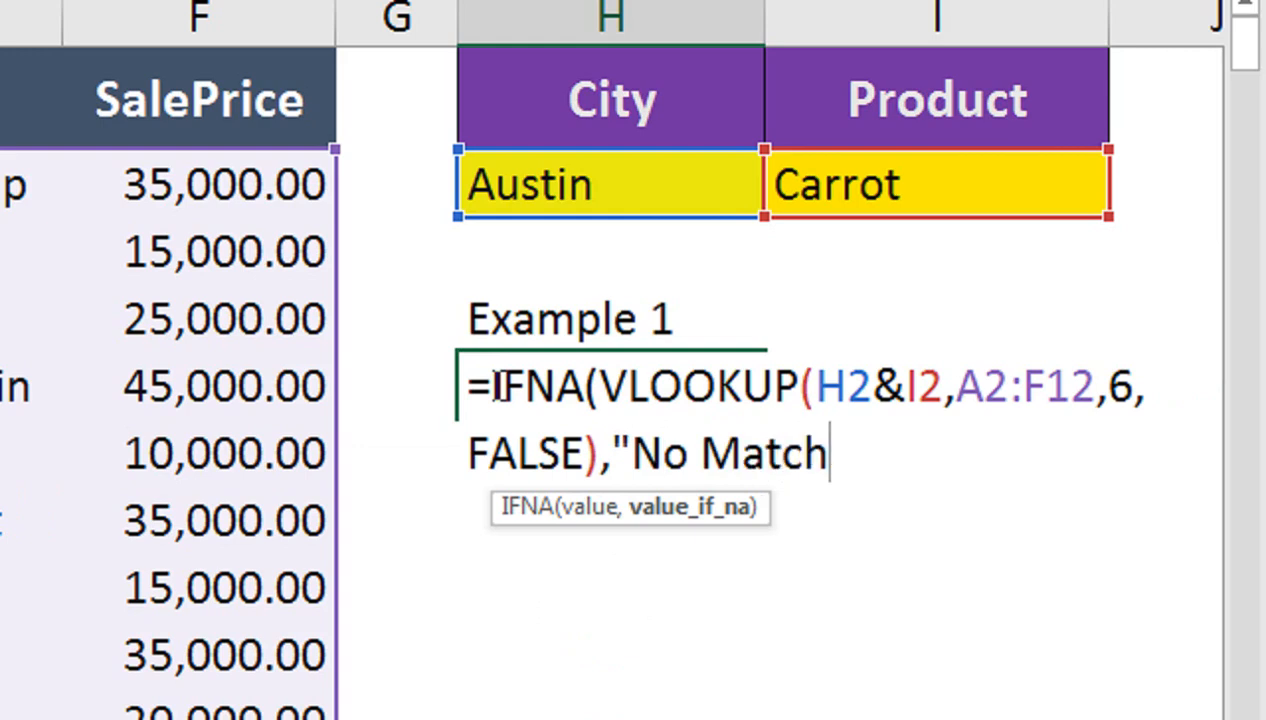
pyautogui.press('Return')
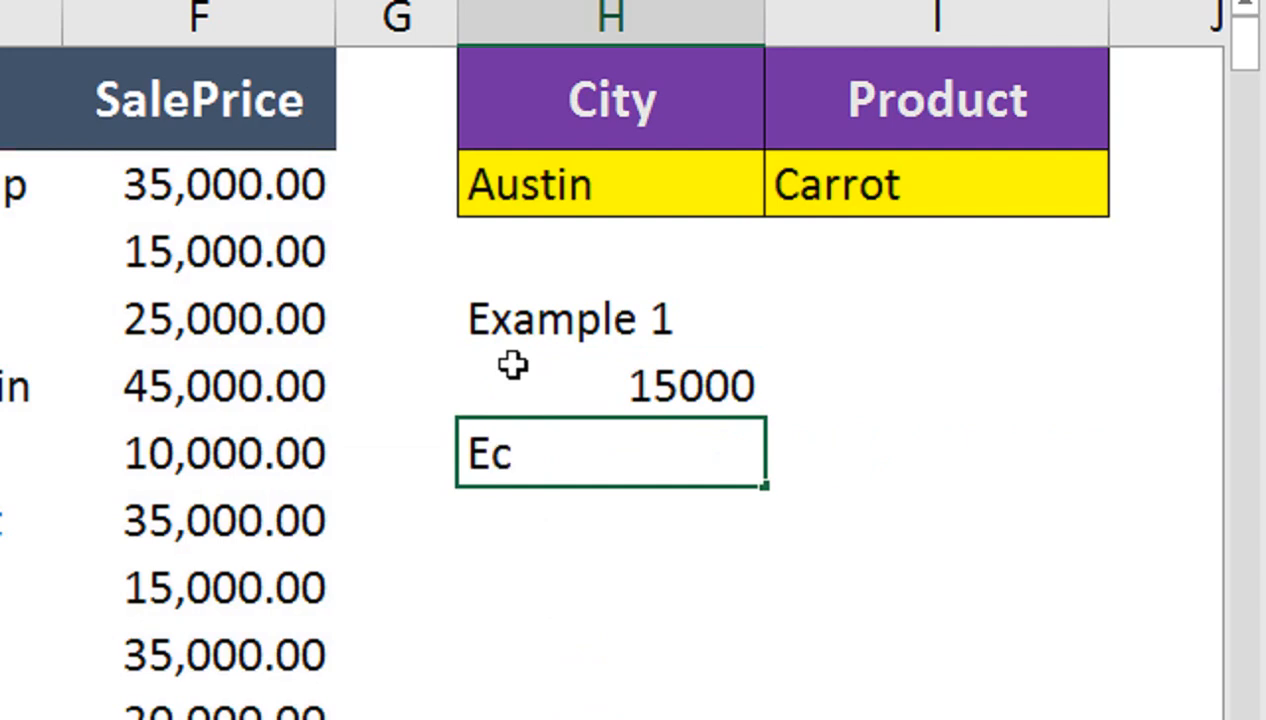
# Step: Label H6 as Example 2 and start an INDEX formula in H7 with F2:F12 as the array
pyautogui.write('Example 2')
pyautogui.press('Return')
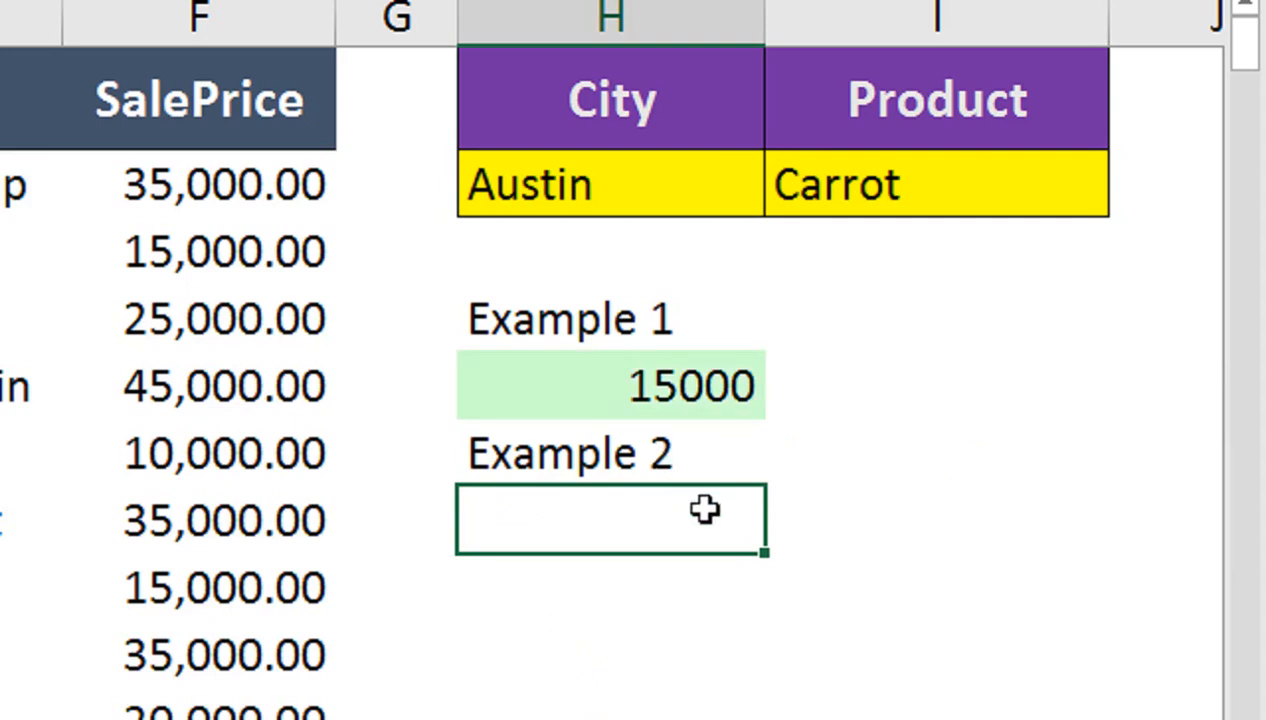
pyautogui.write('=ind')
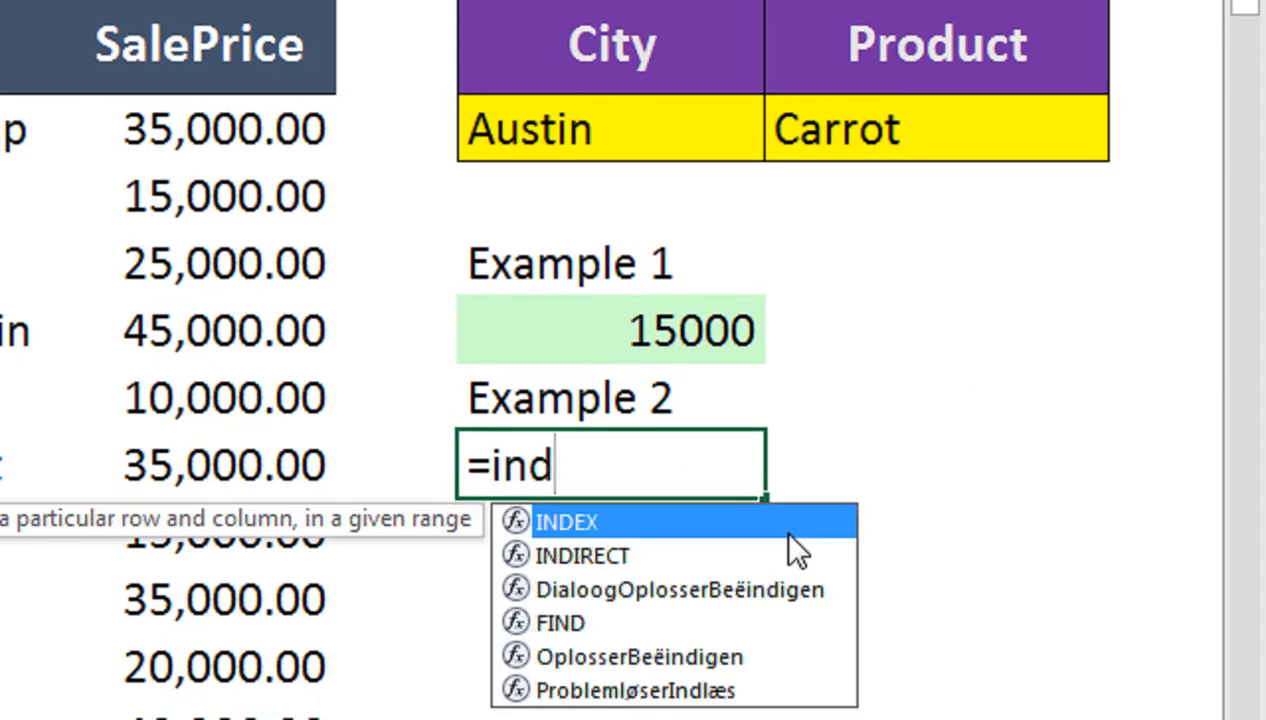
pyautogui.press('Tab')
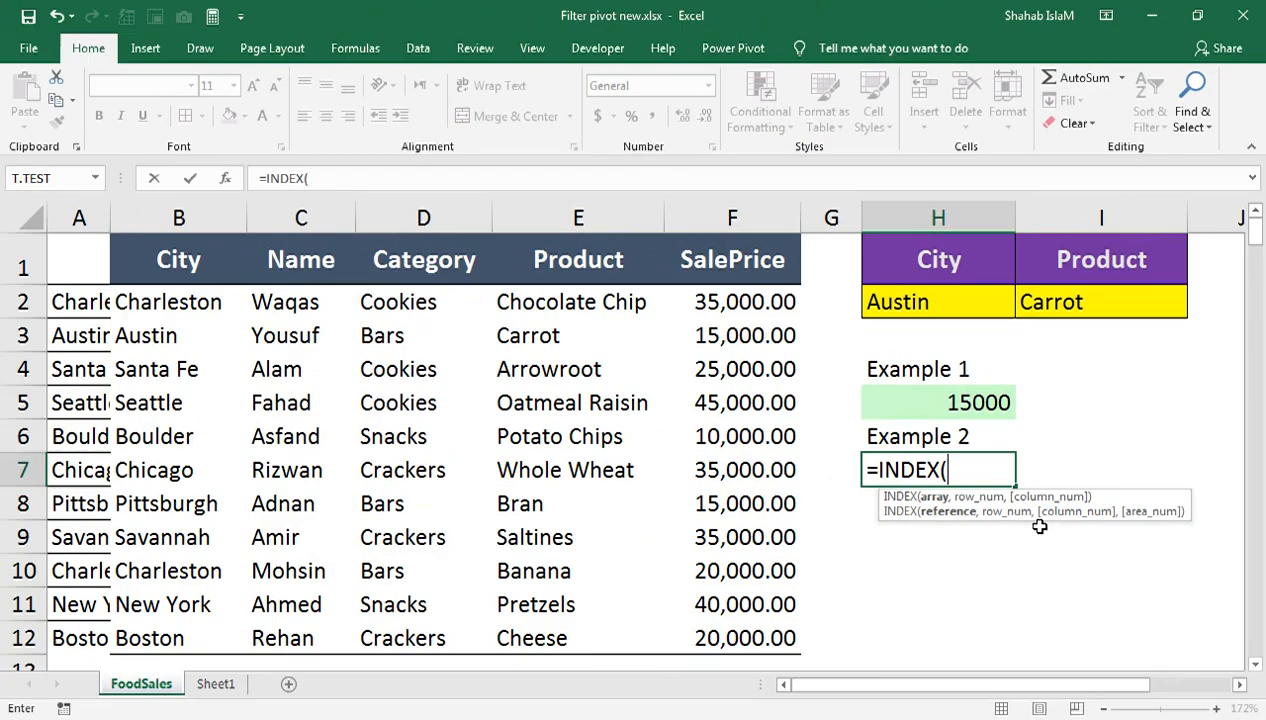
pyautogui.press('Left')
pyautogui.press('Left')
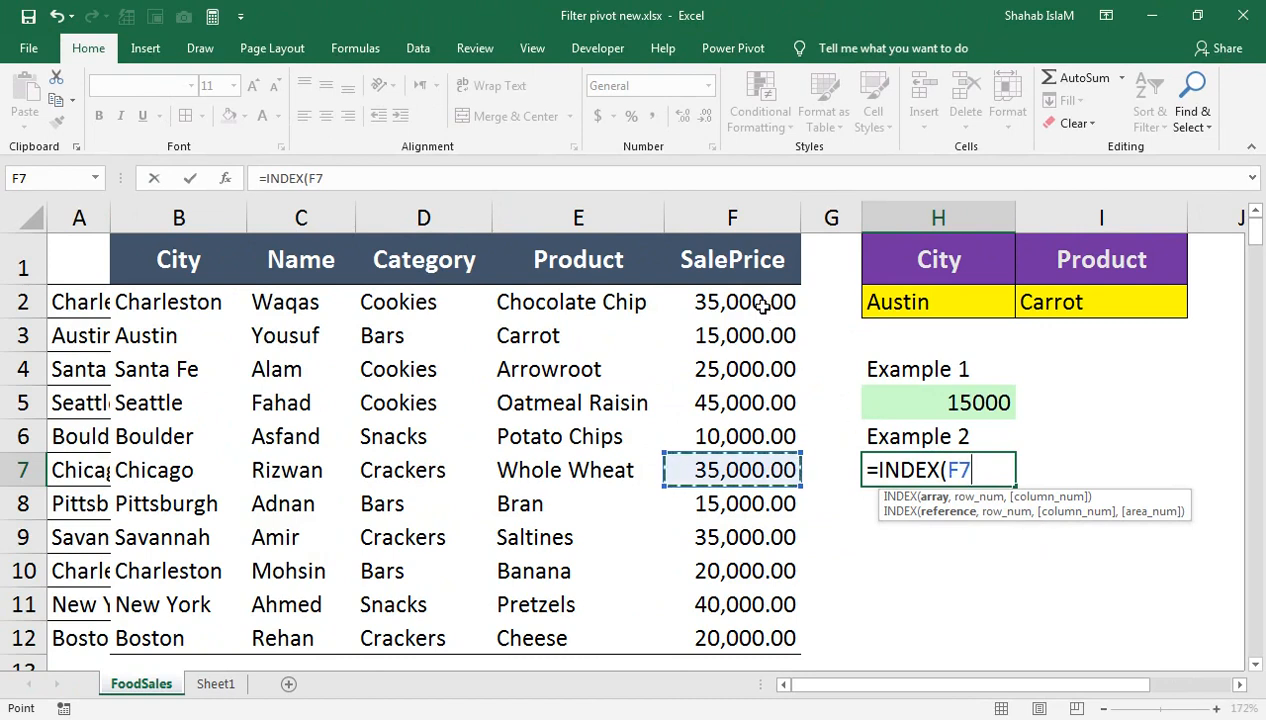
pyautogui.moveTo(763, 308); pyautogui.dragTo(735, 623)
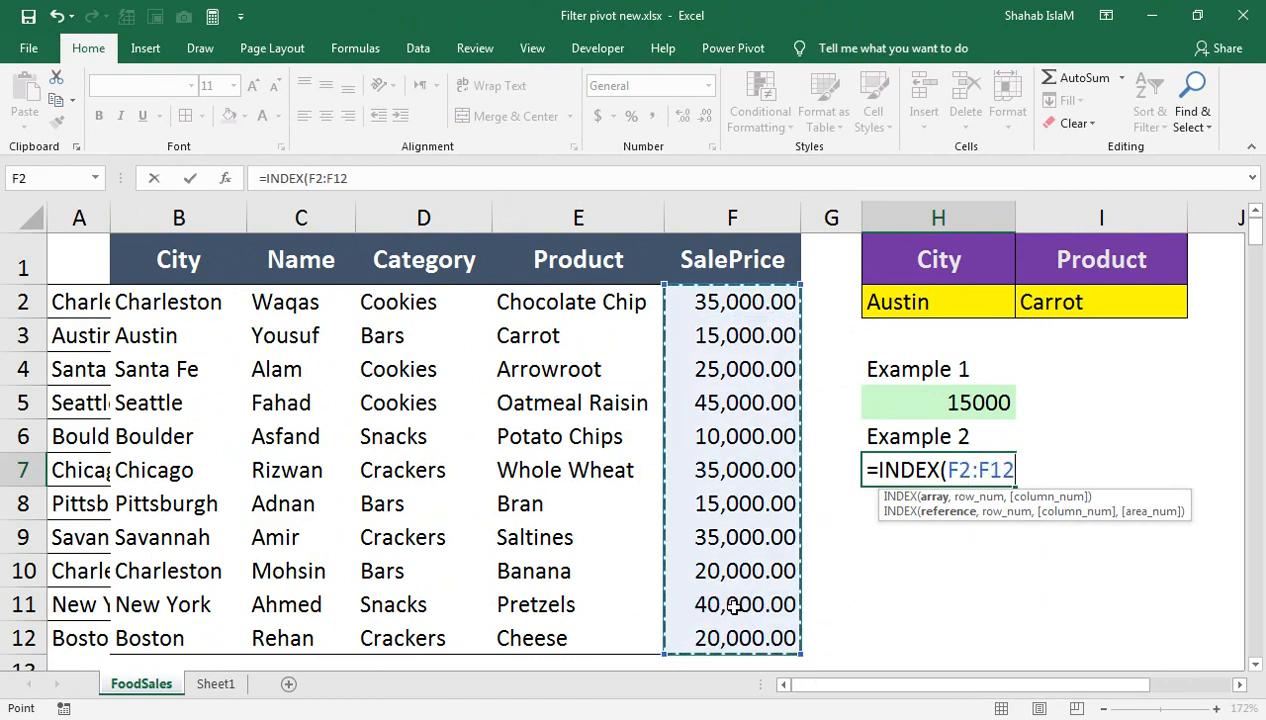
# Step: Add a MATCH function as the INDEX row number, with H2&I2 as its lookup value
pyautogui.write(',ma')
pyautogui.press('Tab')
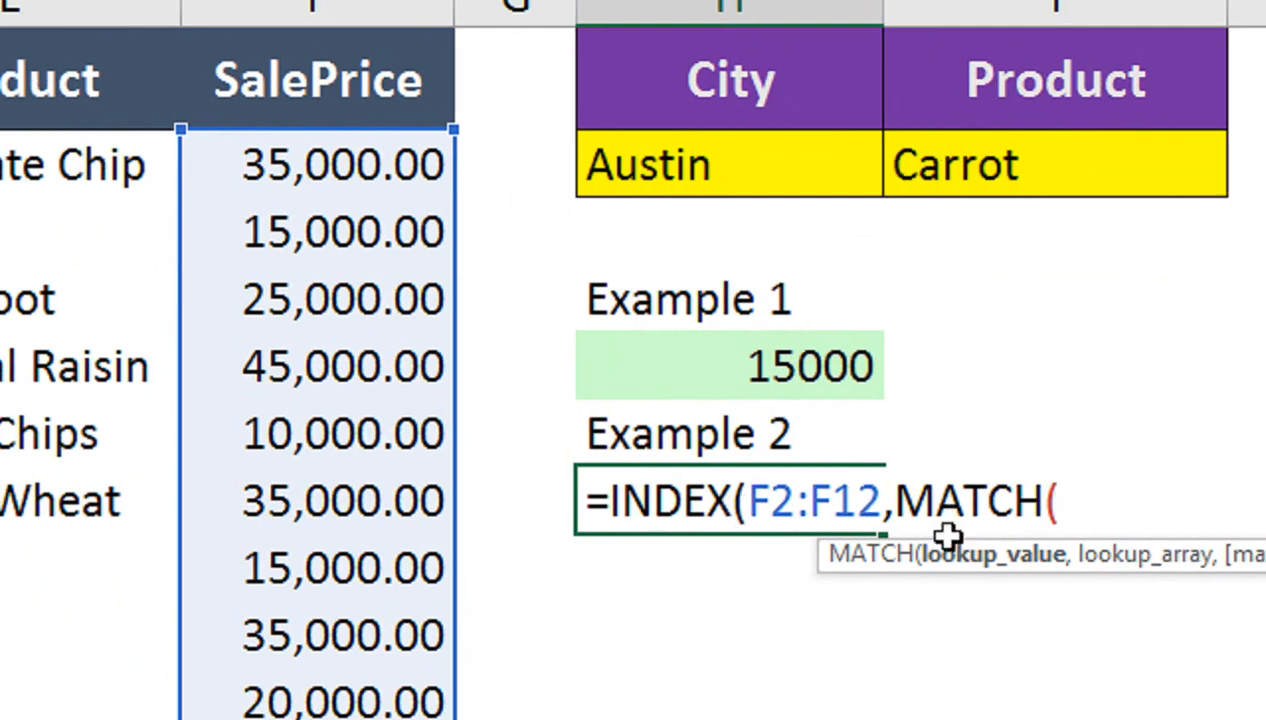
pyautogui.click(730, 166)
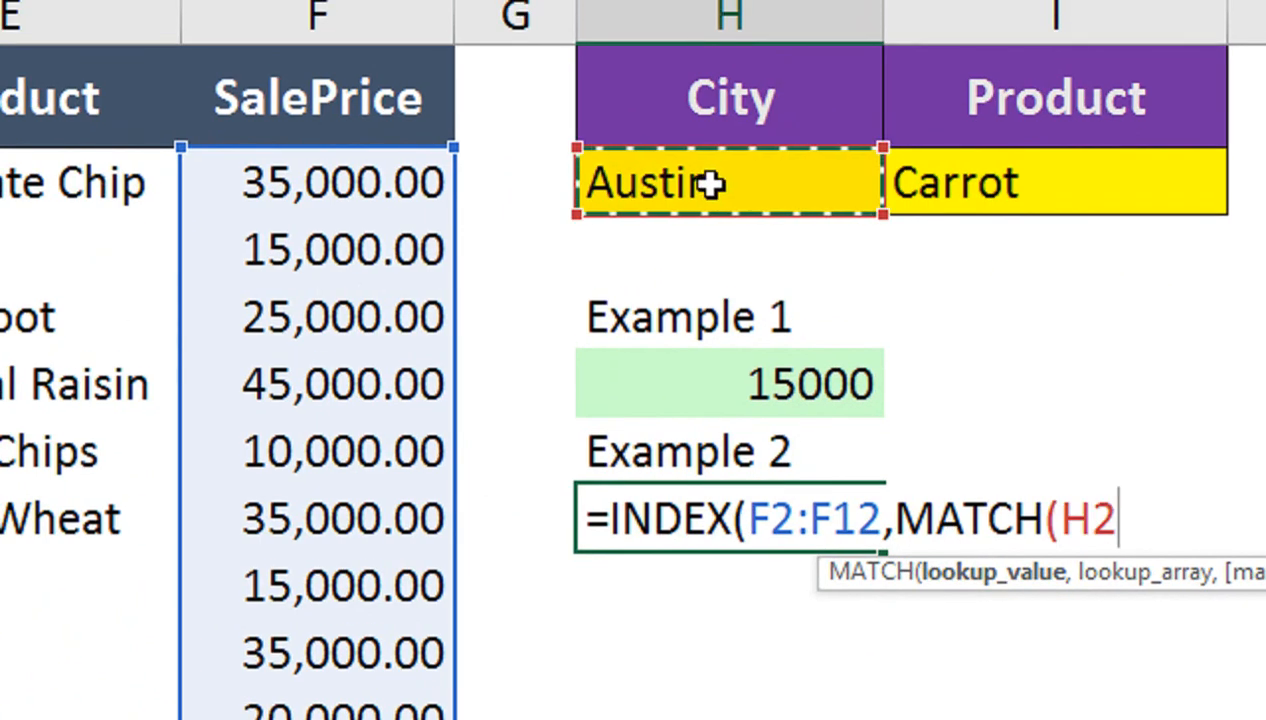
pyautogui.write('&')
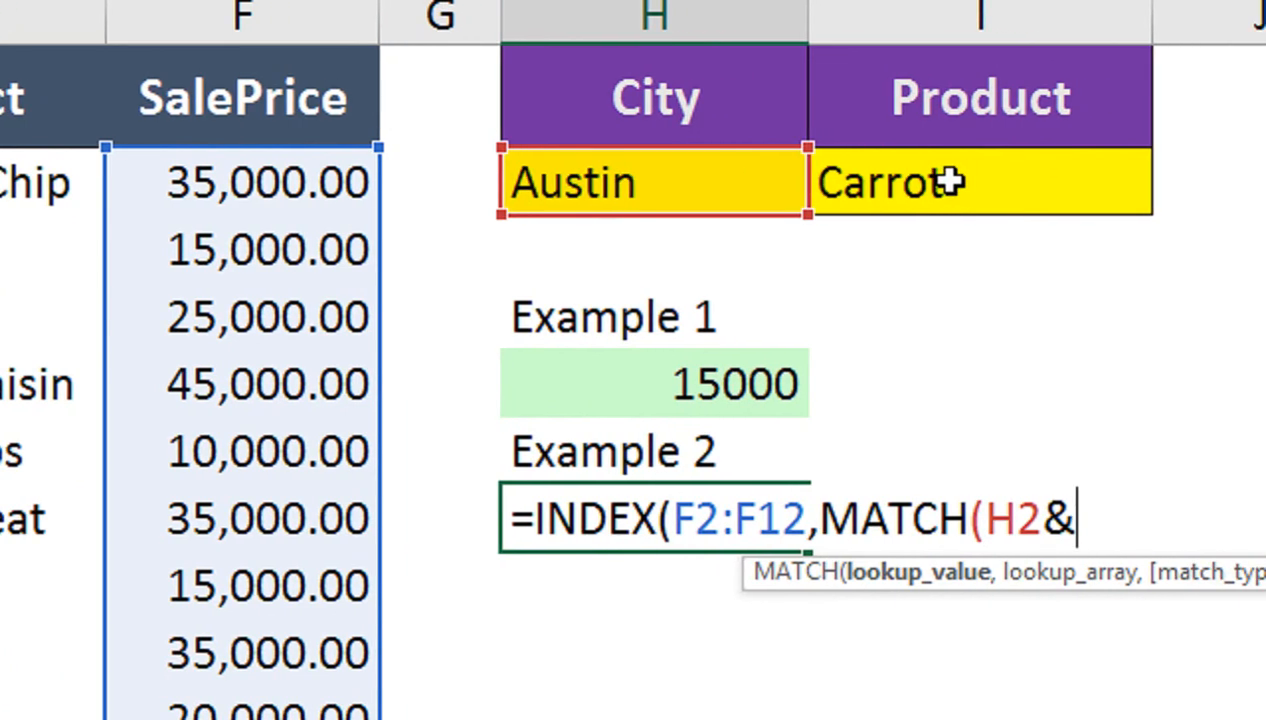
pyautogui.click(950, 181)
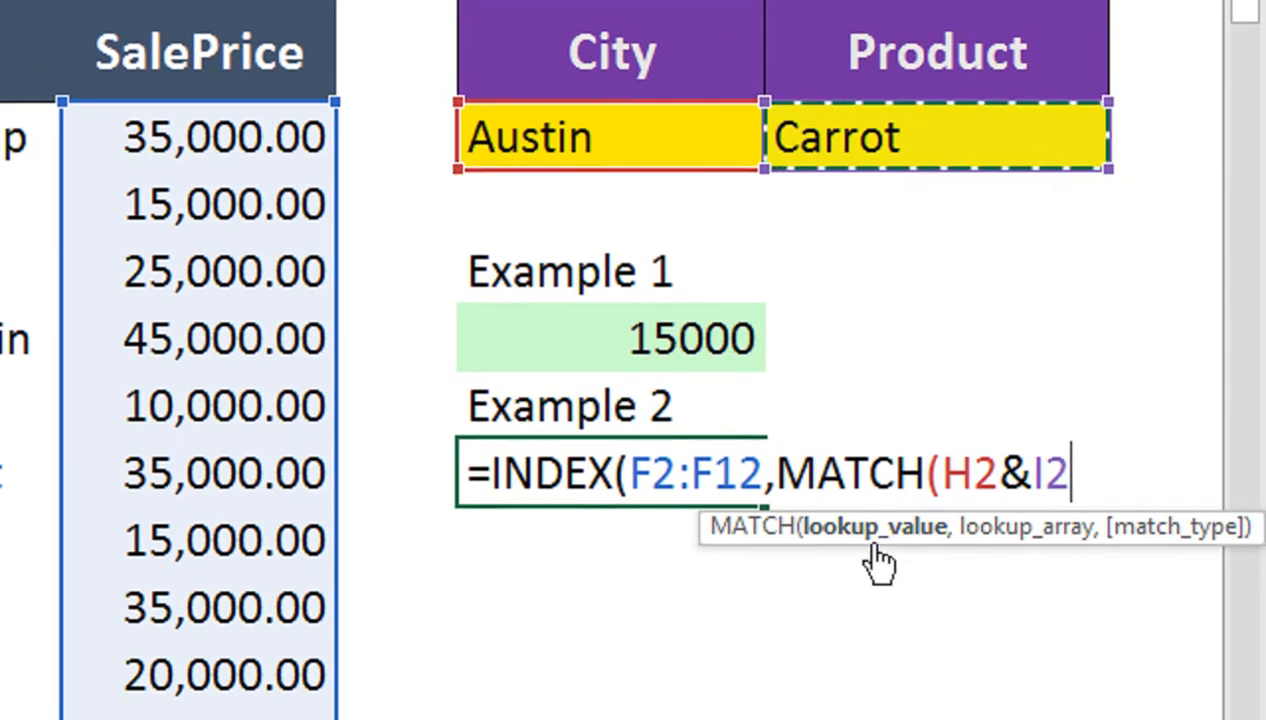
pyautogui.write(',')
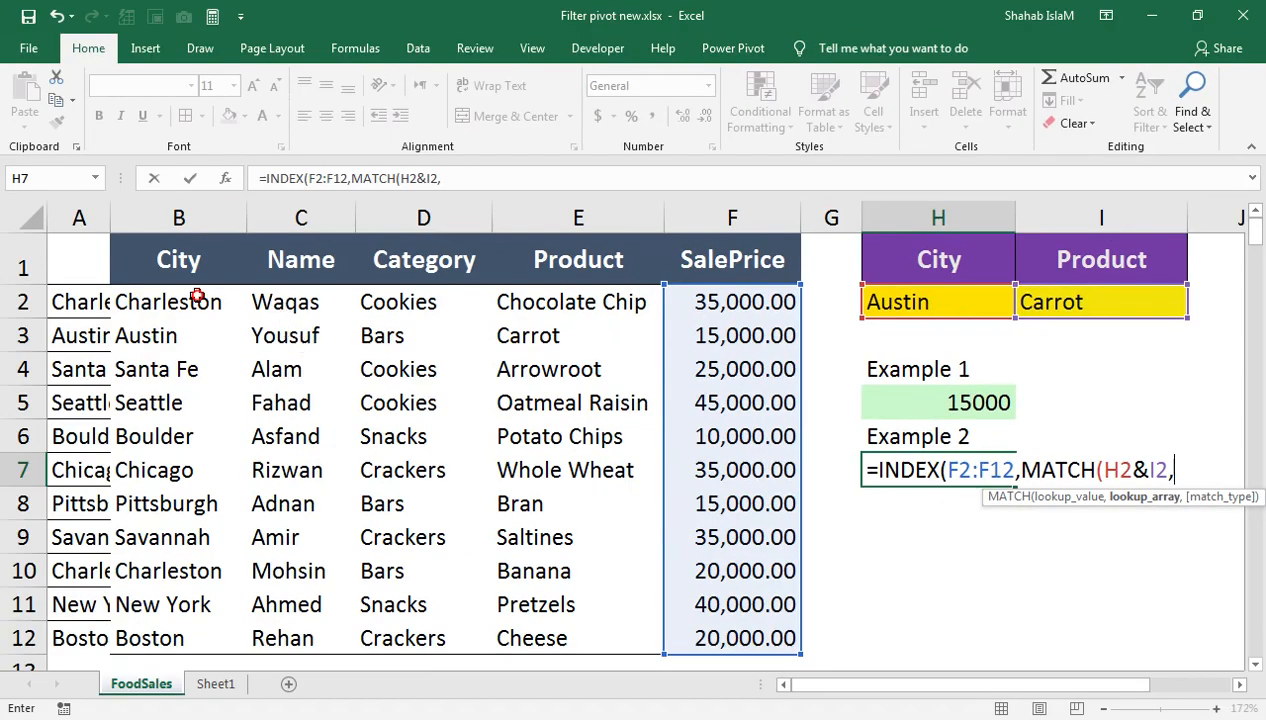
# Step: Complete the MATCH with lookup array B2:B12&E2:E12 and match type 0, and enter H7 as an array formula
pyautogui.moveTo(197, 296); pyautogui.dragTo(190, 628)
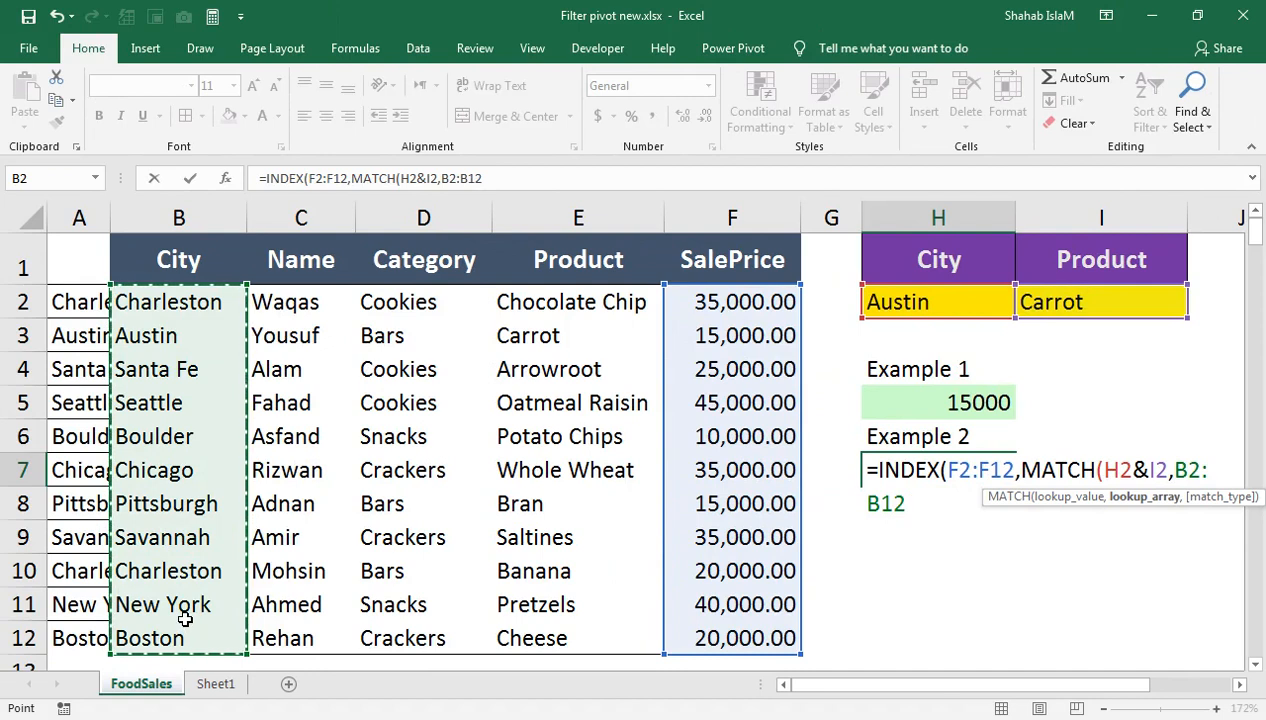
pyautogui.write('&')
pyautogui.moveTo(535, 292); pyautogui.dragTo(650, 642)
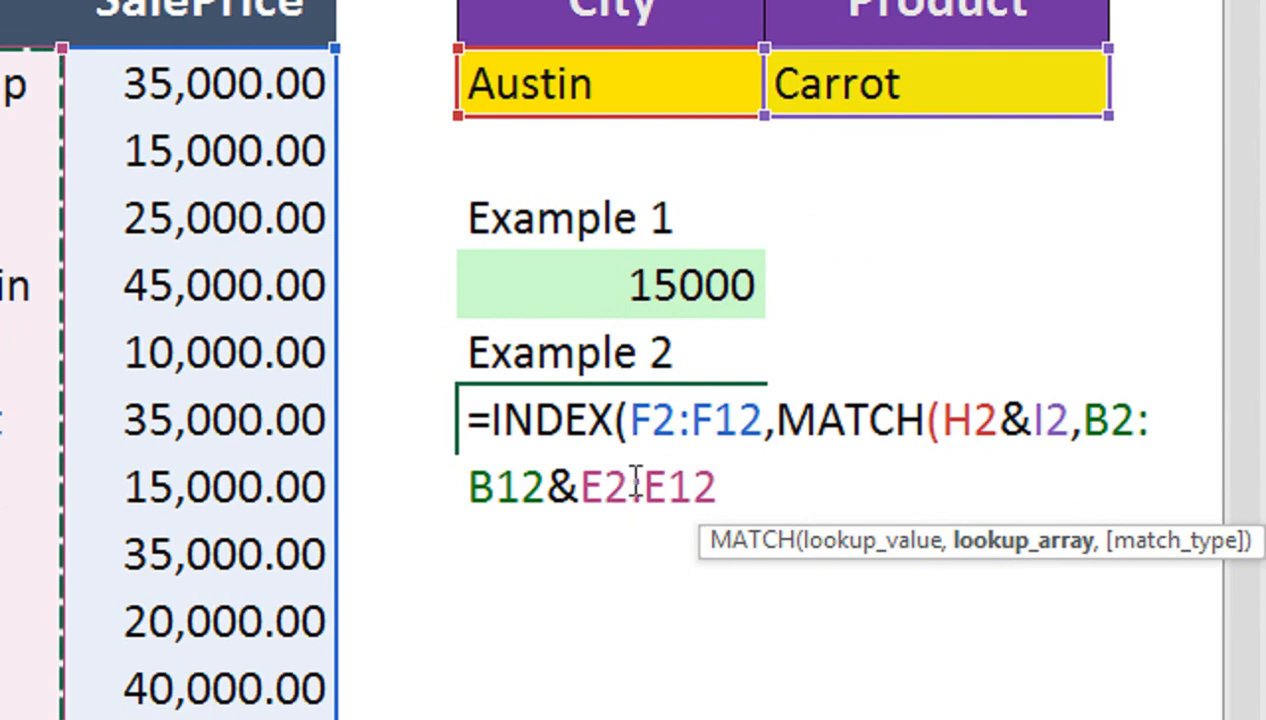
pyautogui.write(',')
pyautogui.press('Down')
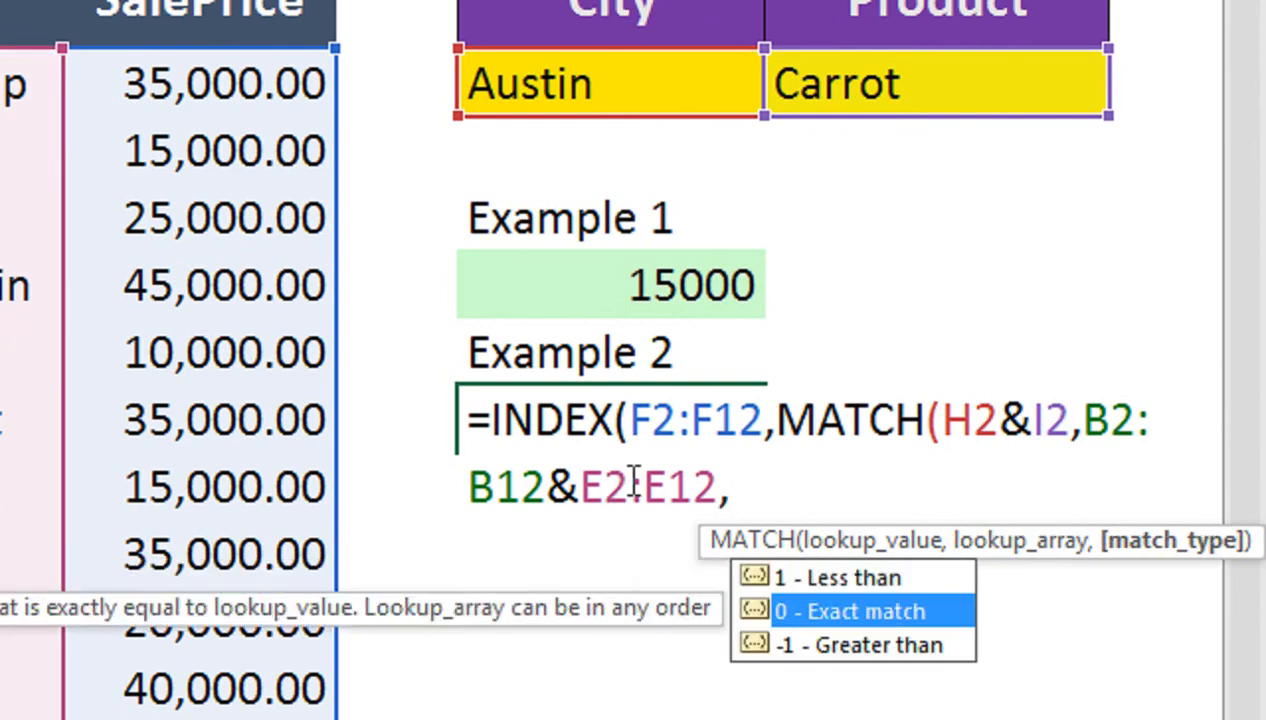
pyautogui.press('Tab')
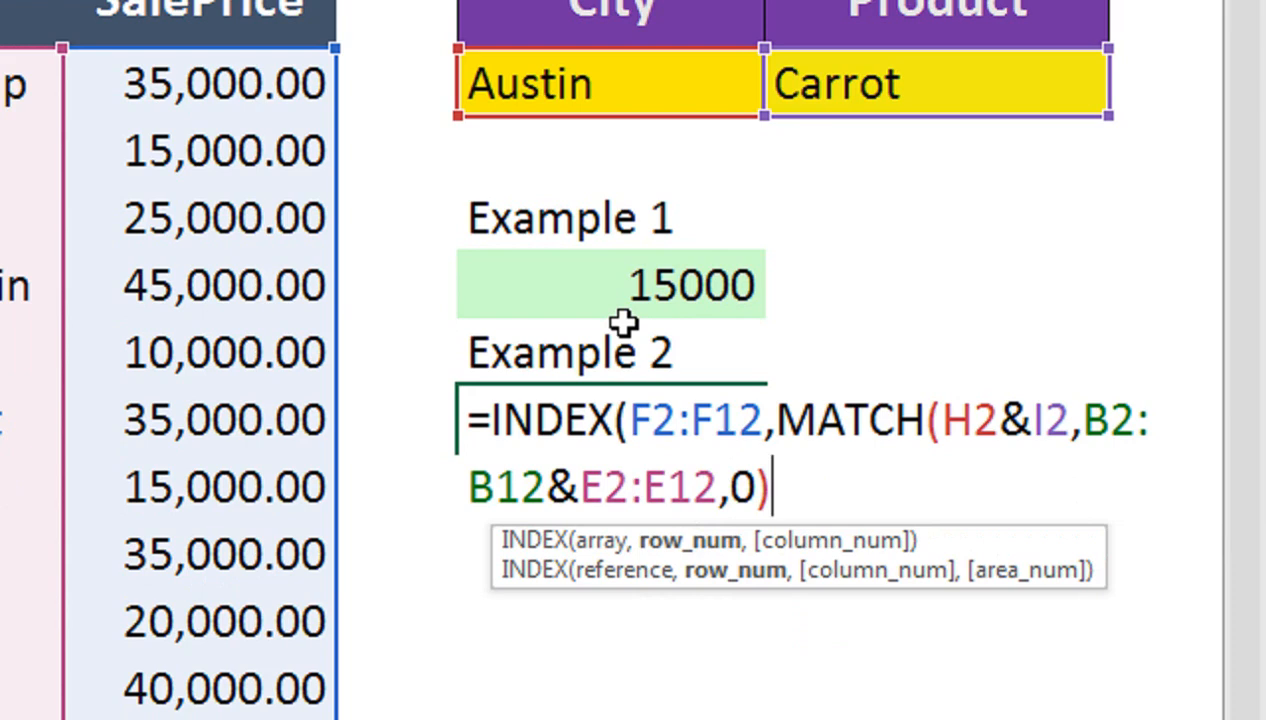
pyautogui.write(')')
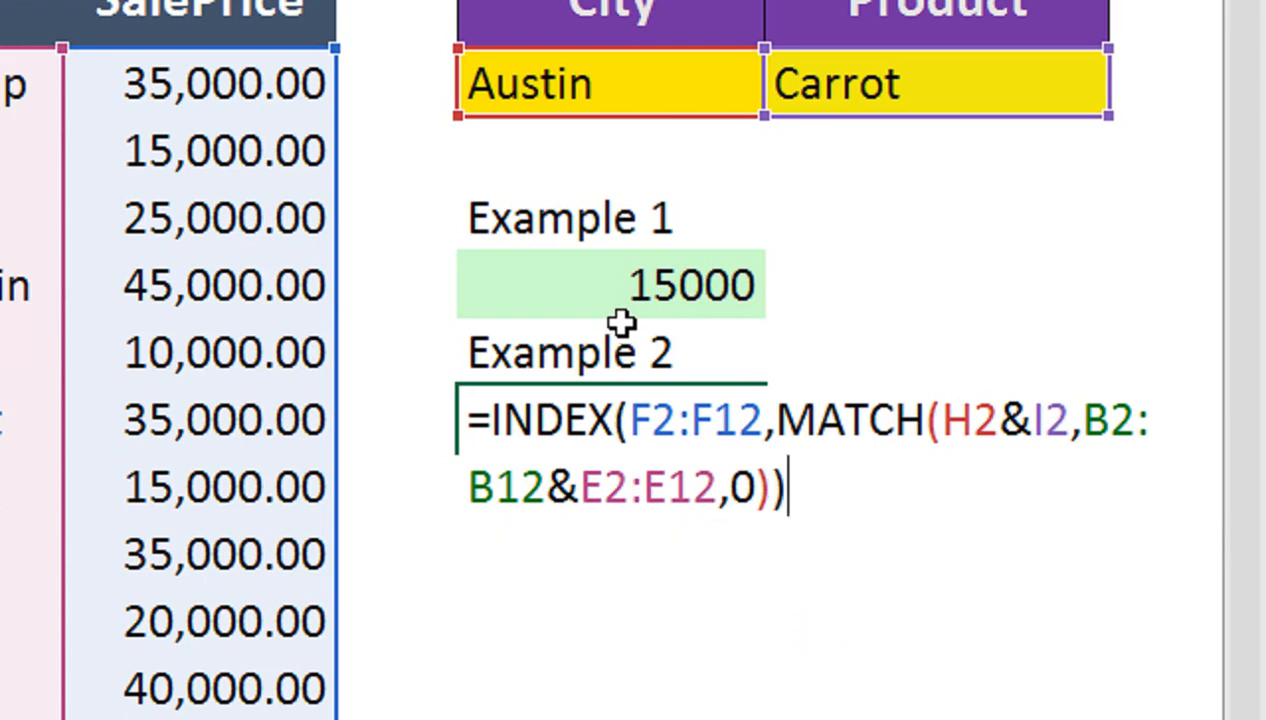
pyautogui.hotkey('ctrl', 'shift', 'Return')
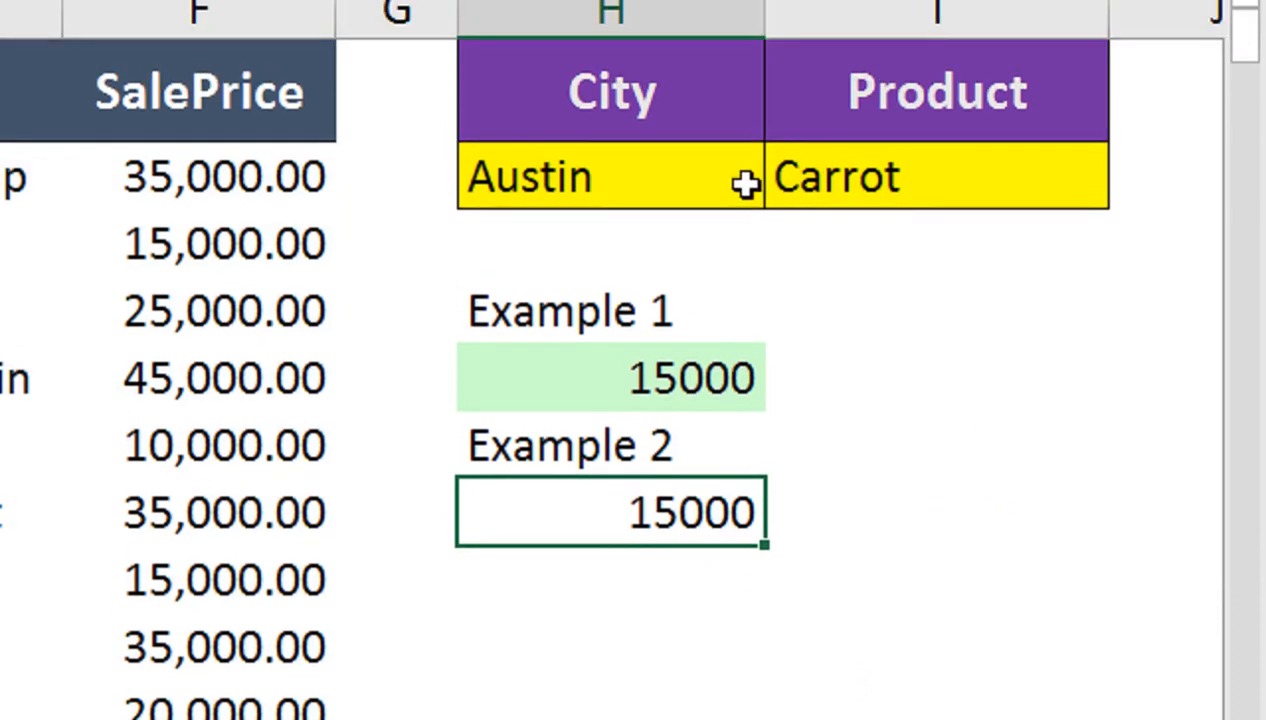
# Step: Change the City criterion in H2 to Santa Fe and the Product criterion in I2 to Arrowroot
pyautogui.click(743, 92)
pyautogui.click(779, 100)
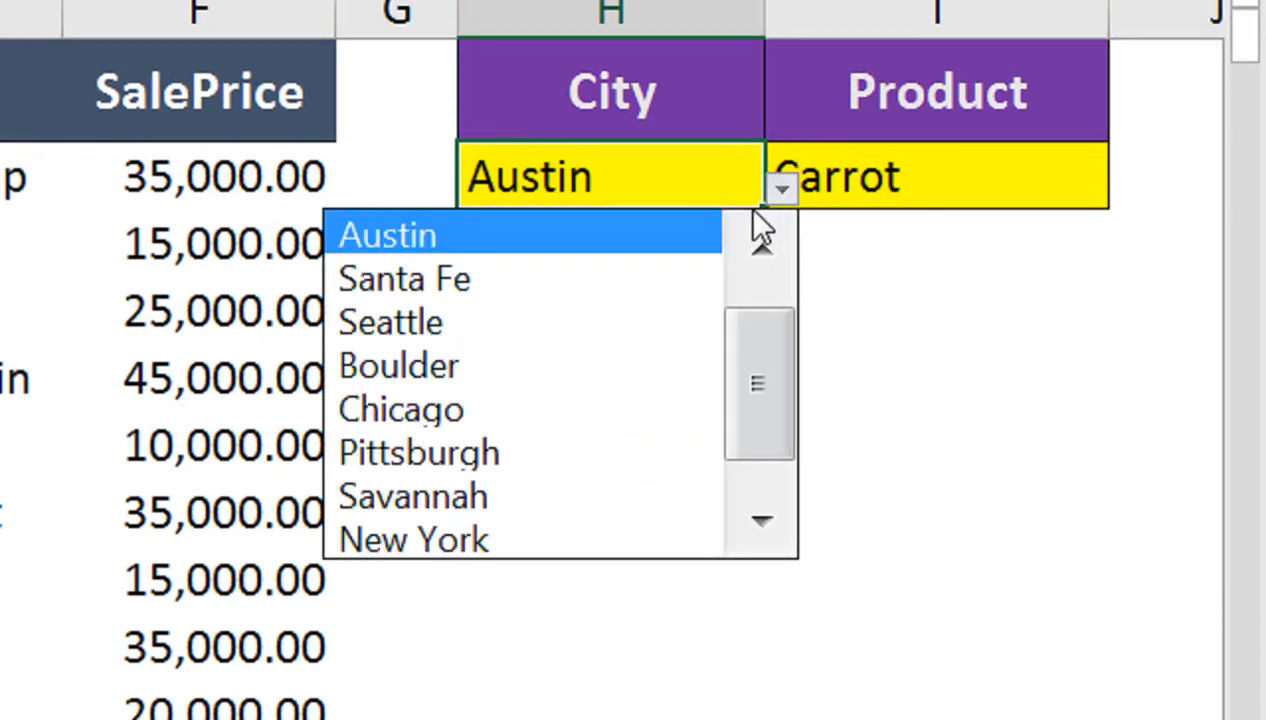
pyautogui.click(695, 280)
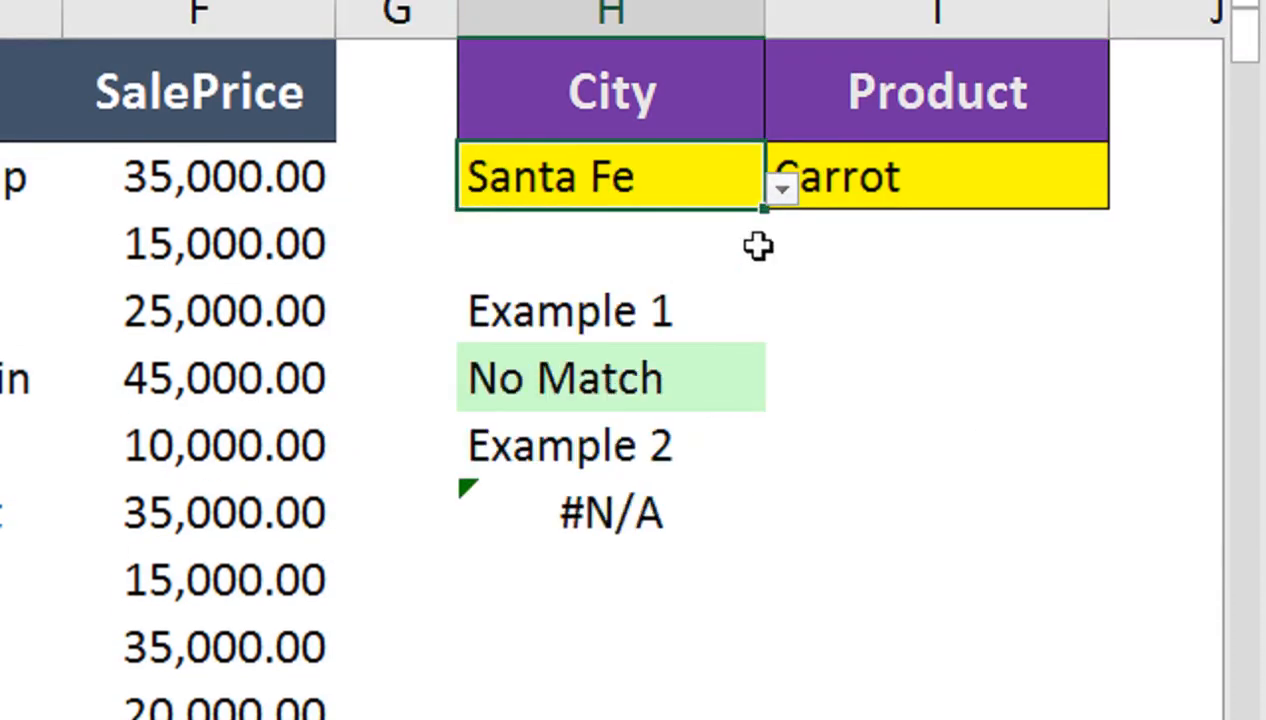
pyautogui.click(1048, 180)
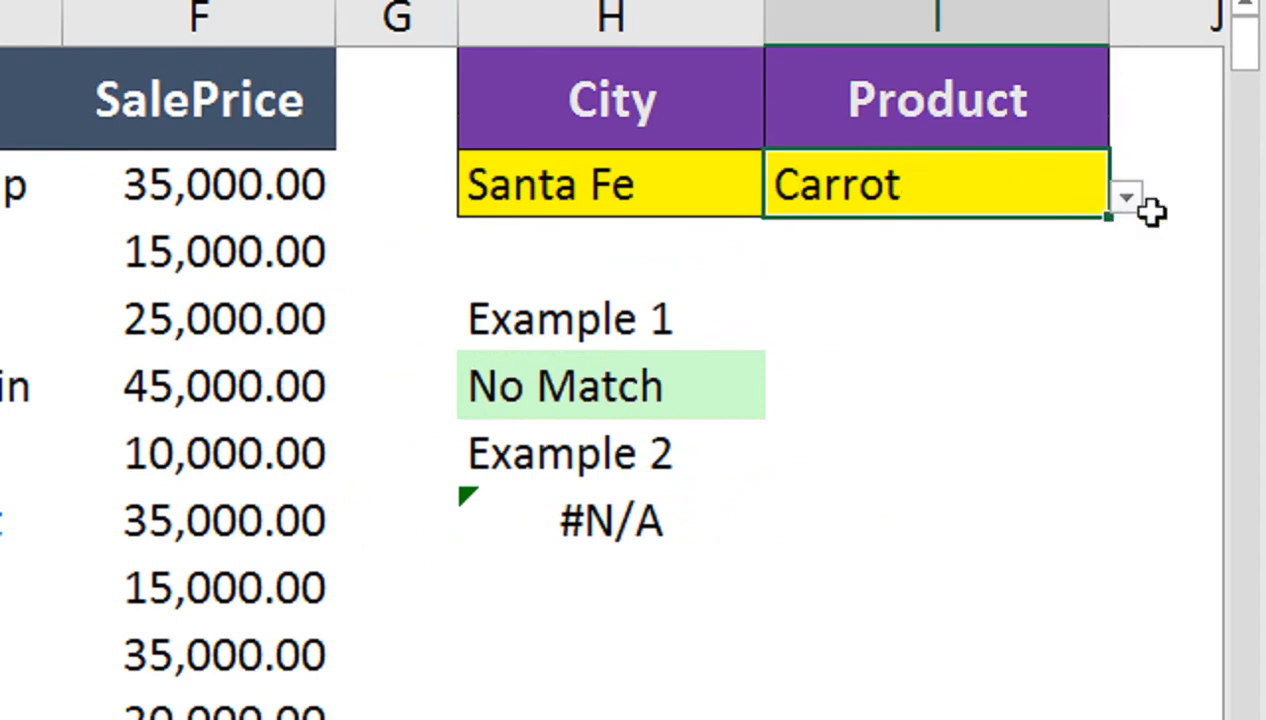
pyautogui.click(1126, 197)
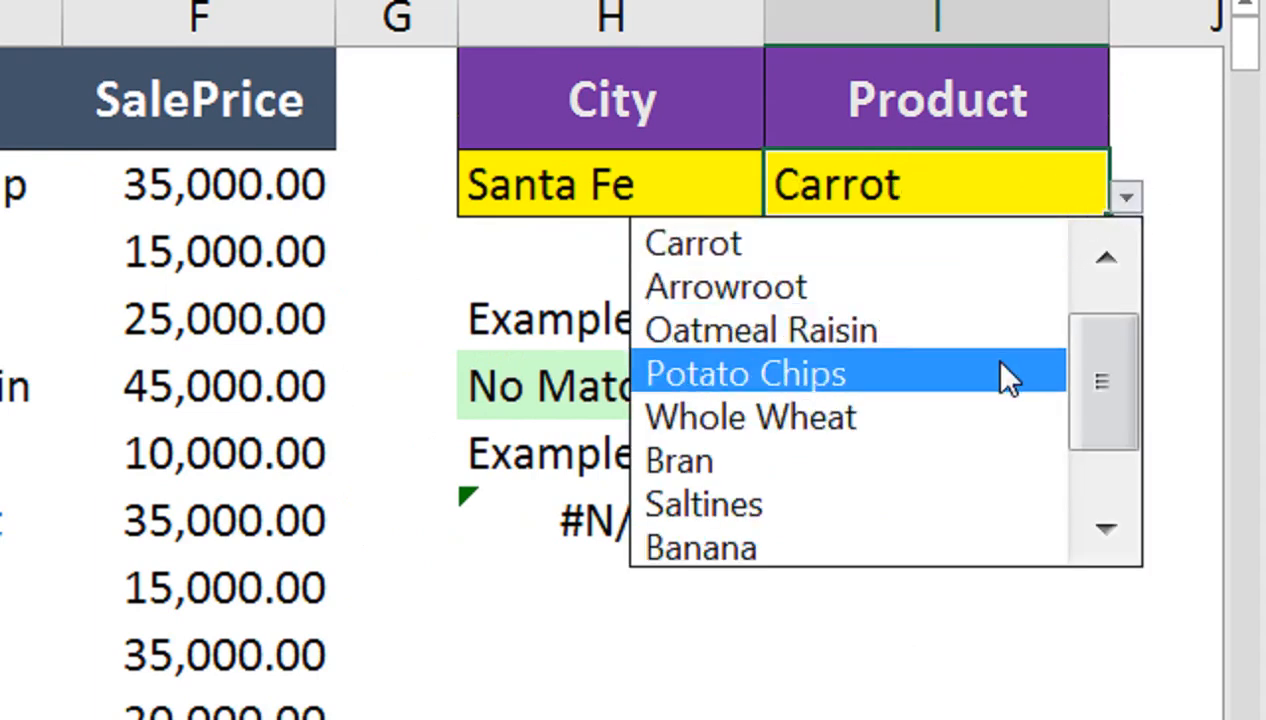
pyautogui.click(972, 288)
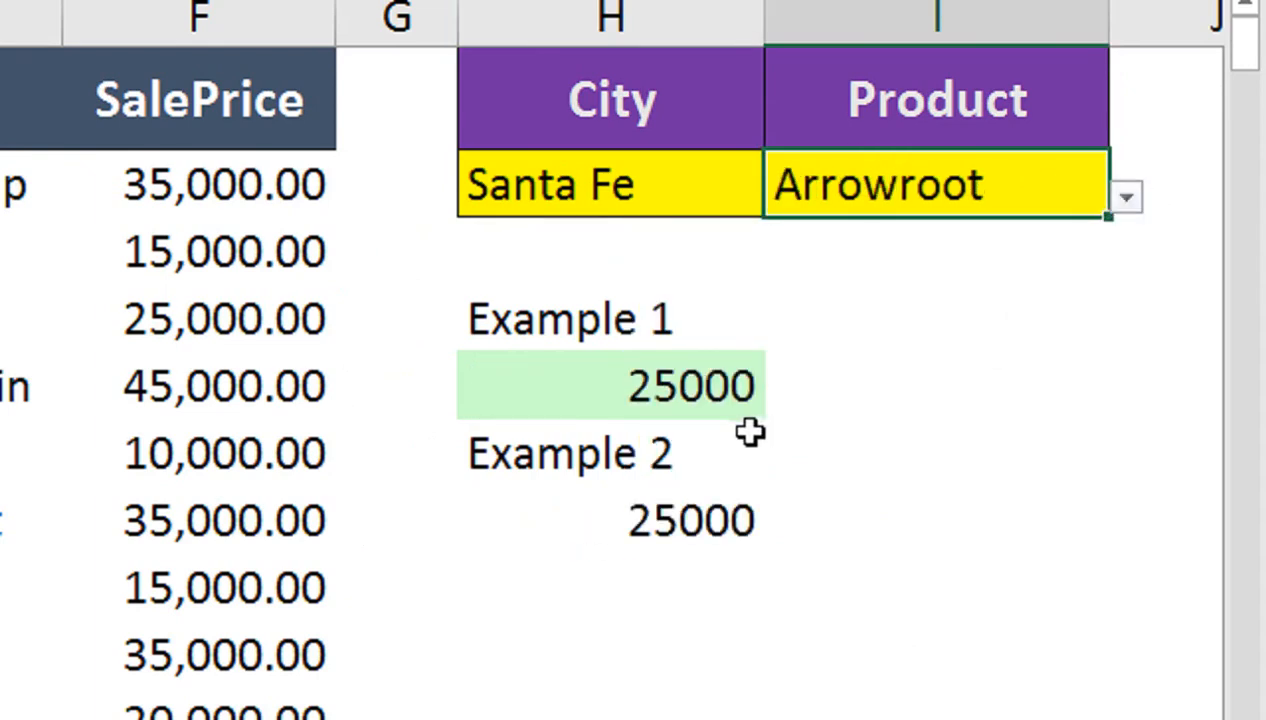
# Step: Wrap the INDEX/MATCH formula in H7 in IFNA with "No Match" as the fallback value
pyautogui.doubleClick(673, 531)
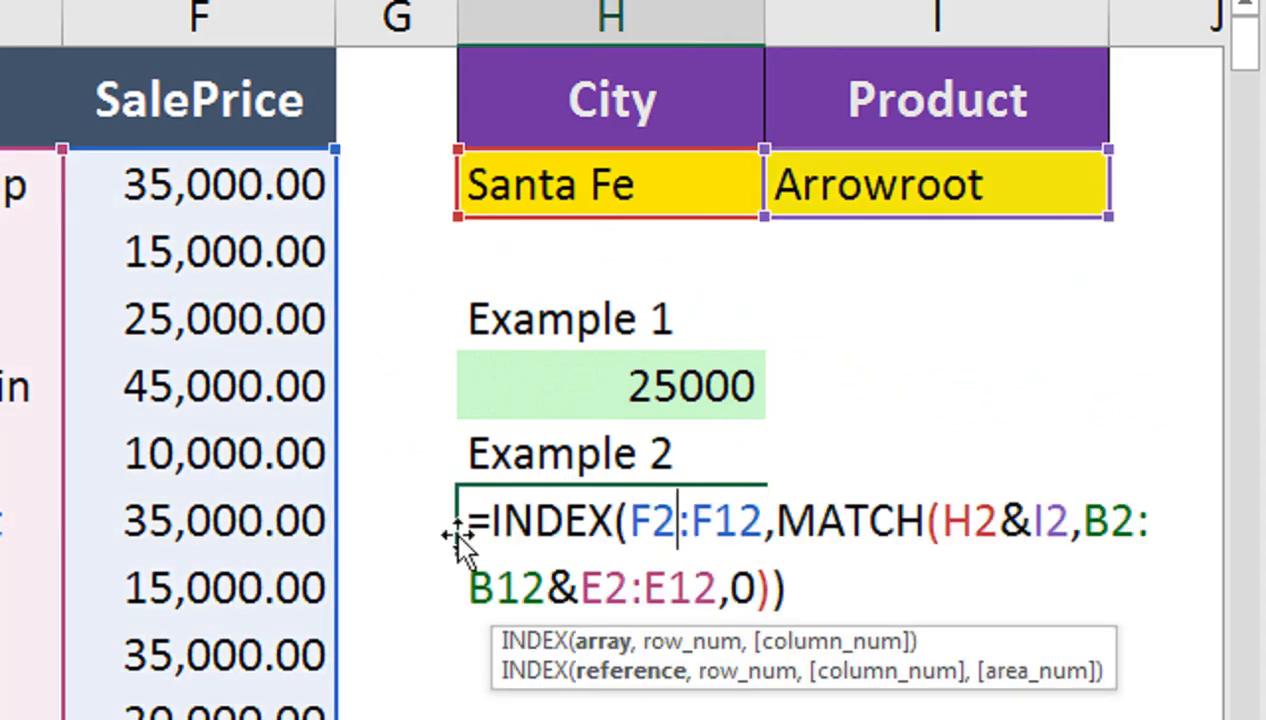
pyautogui.click(490, 520)
pyautogui.write('ifn')
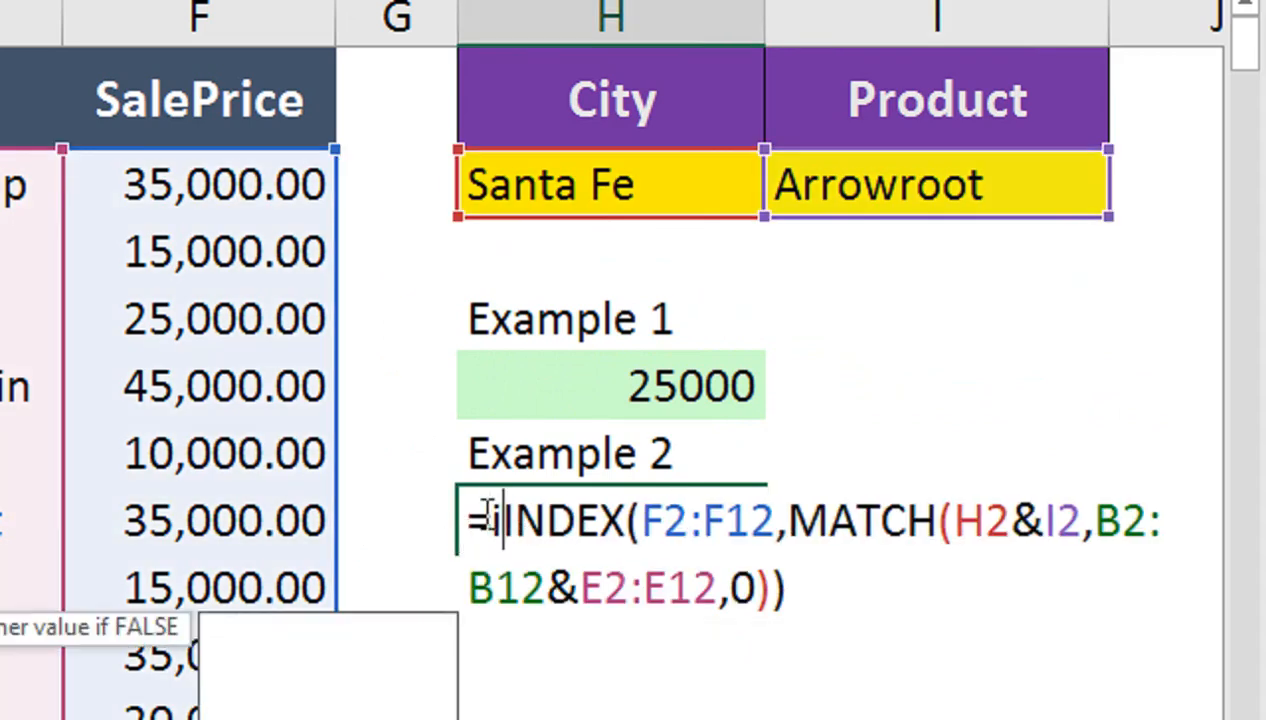
pyautogui.press('Tab')
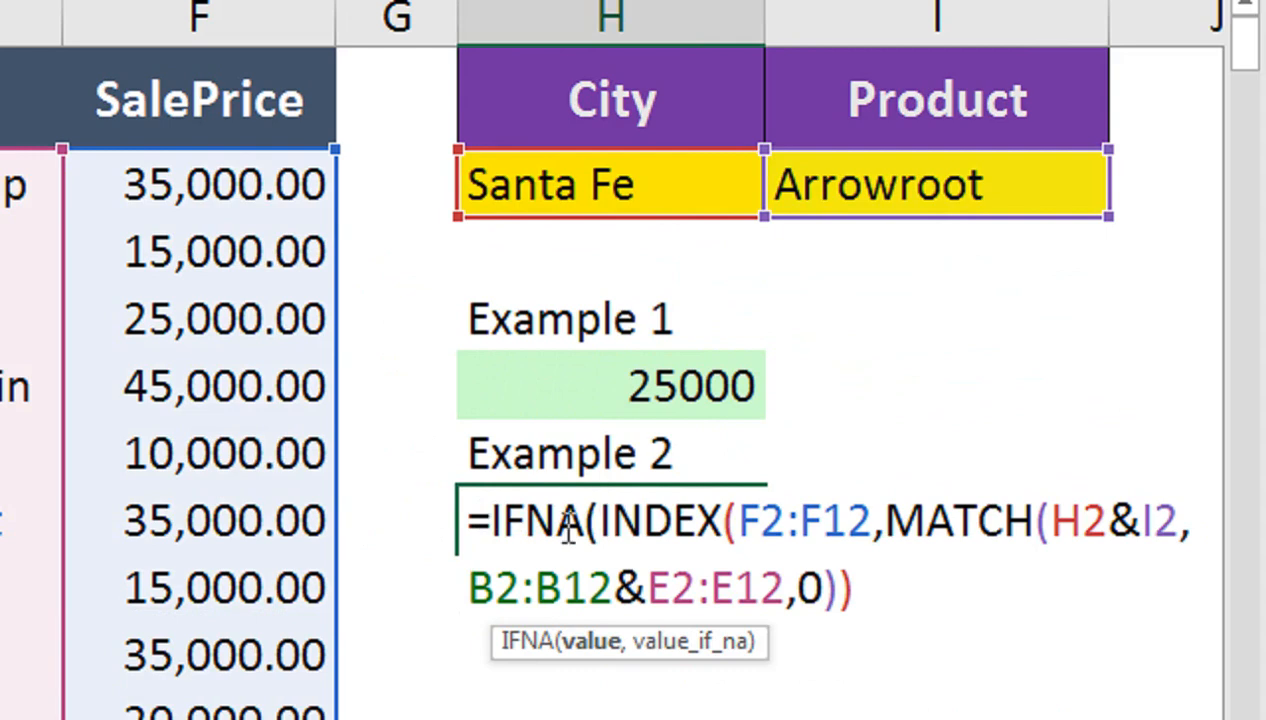
pyautogui.click(858, 586)
pyautogui.write(',"no')
pyautogui.press('BackSpace')
pyautogui.press('BackSpace')
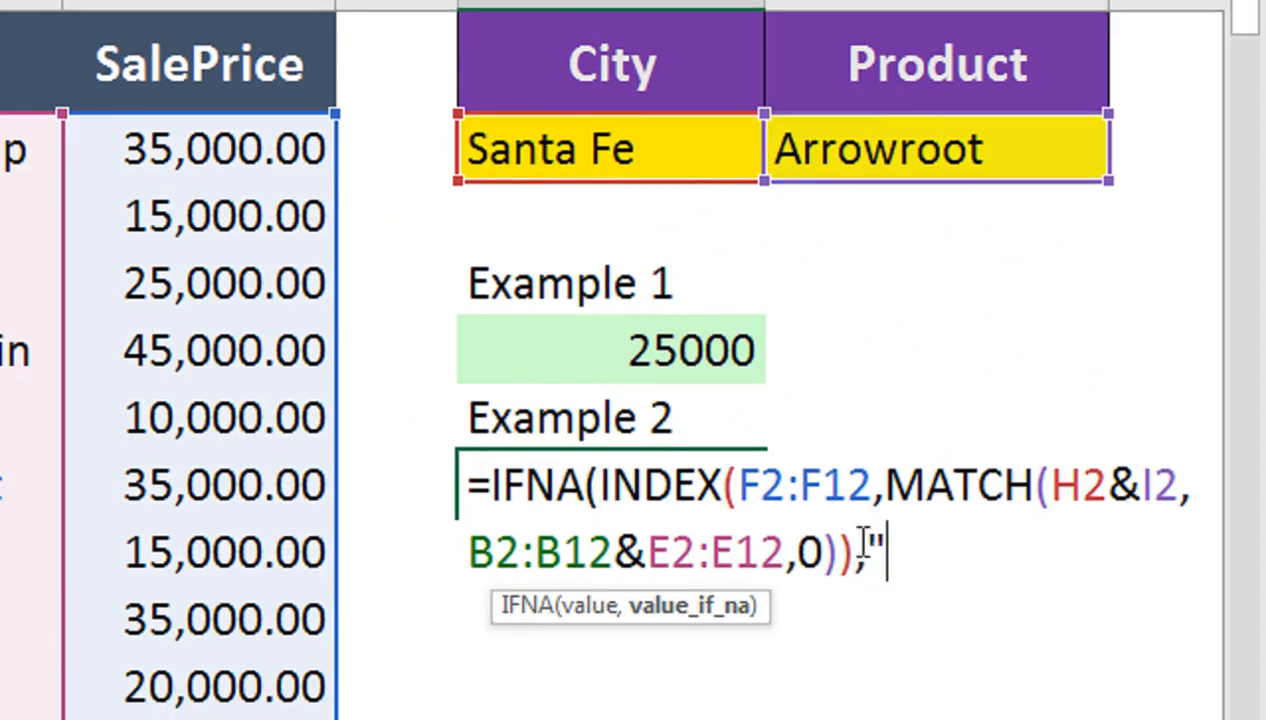
pyautogui.write('No Match"')
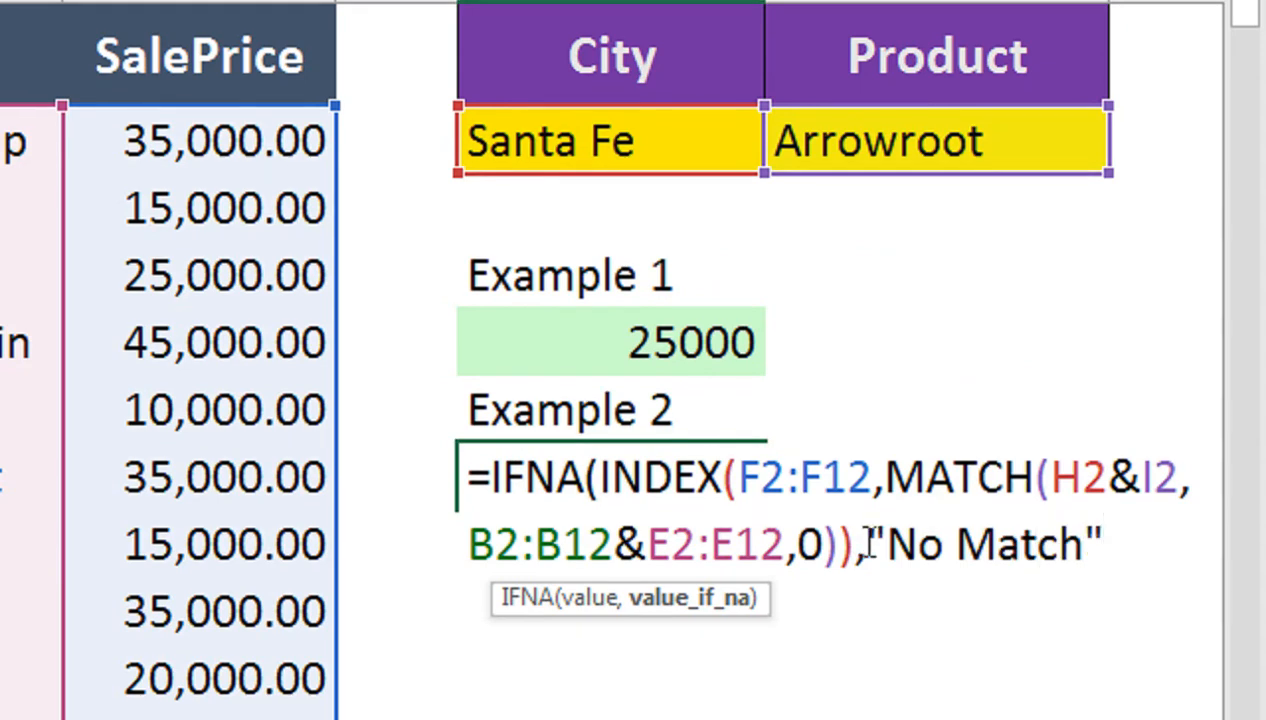
pyautogui.write(')')
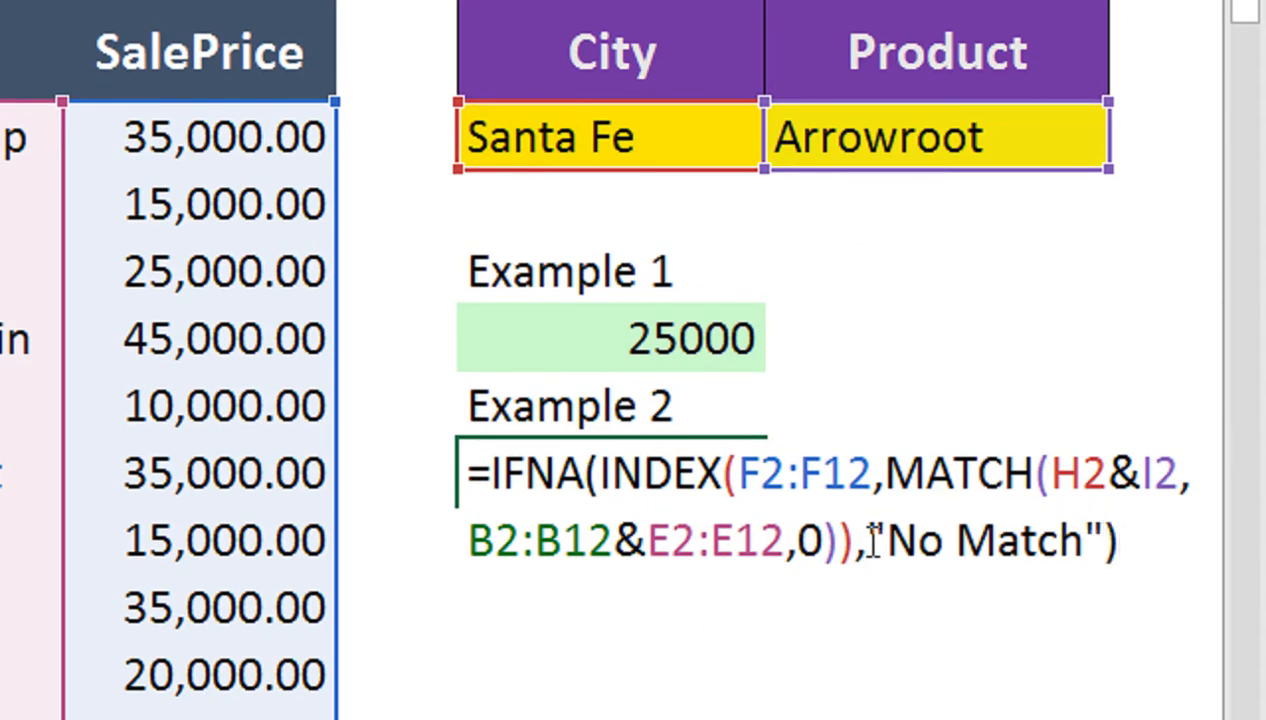
pyautogui.hotkey('ctrl', 'Return')
# Step: Change the Product criterion in I2 to Chocolate Chip
pyautogui.click(918, 128)
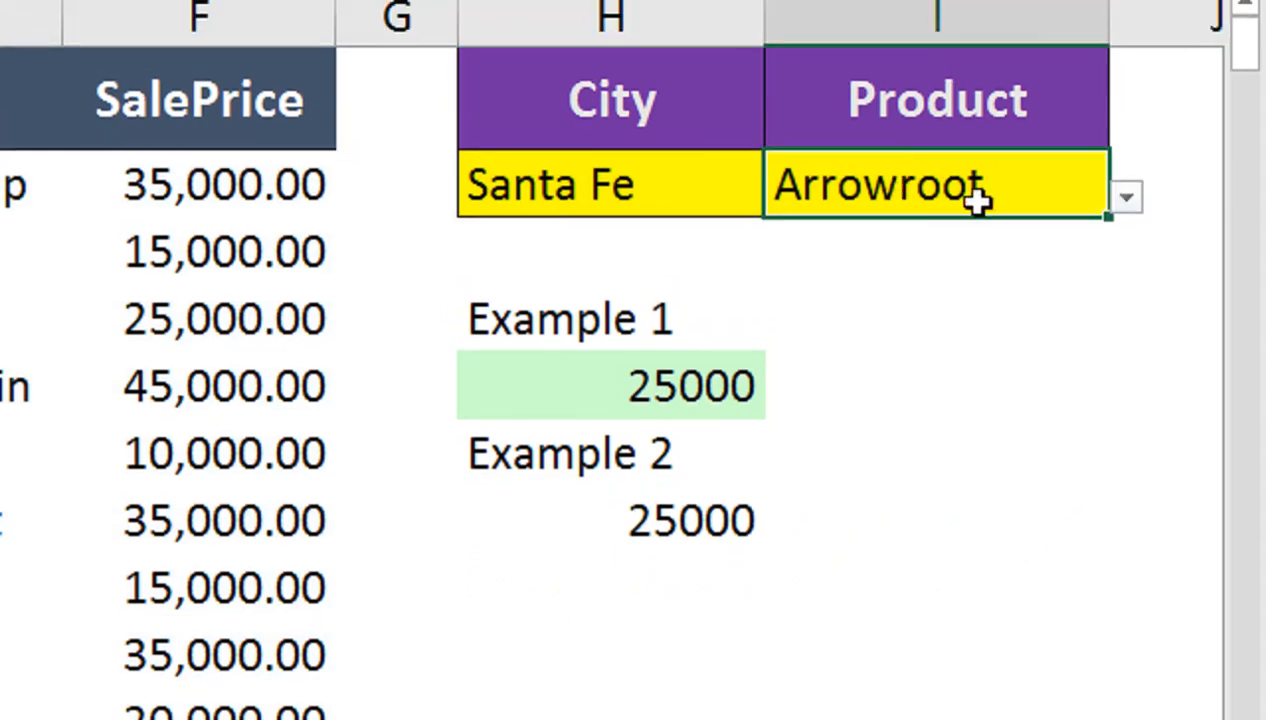
pyautogui.click(1120, 152)
pyautogui.click(1104, 250)
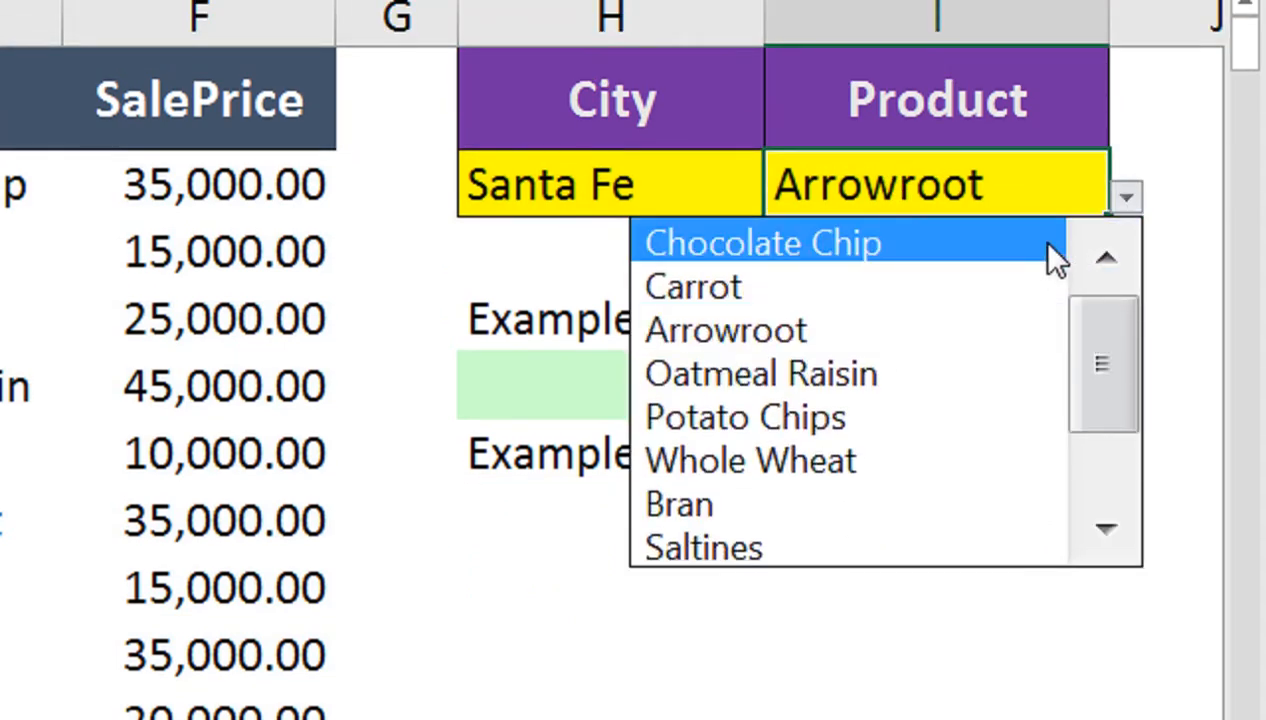
pyautogui.click(1055, 250)
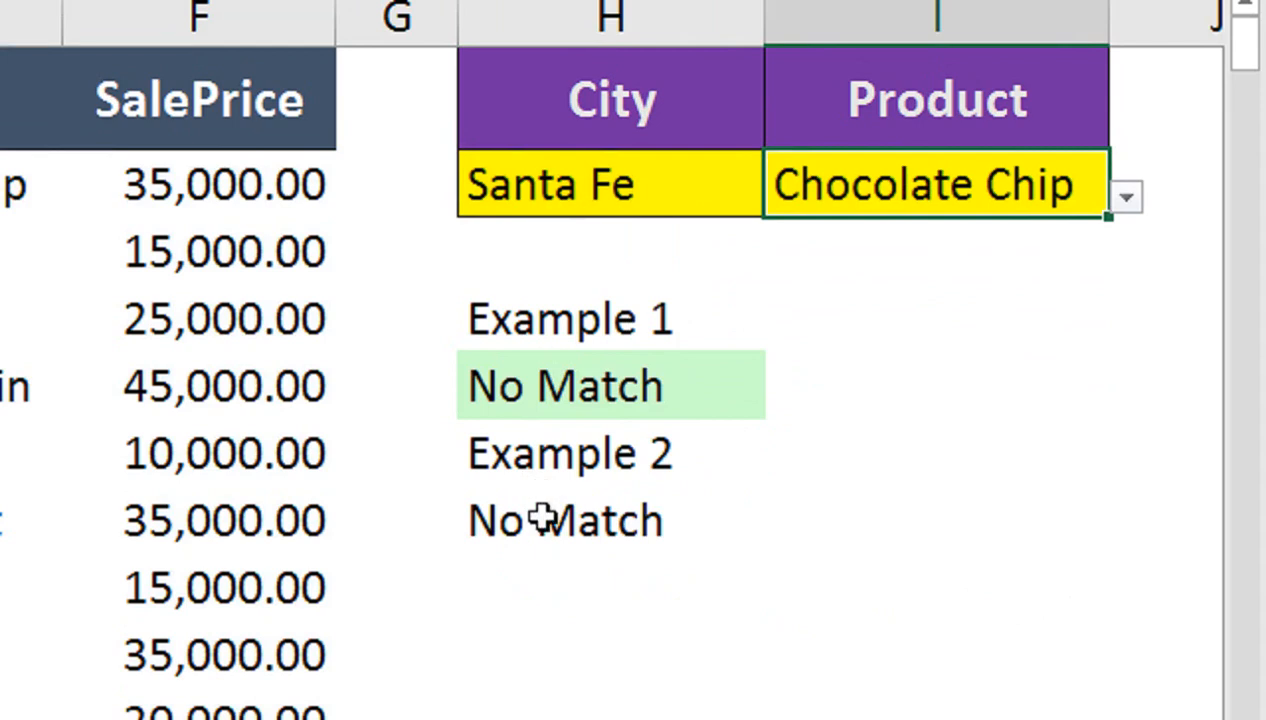
# Step: Copy the green cell formatting from H5 to the Example 2 result in H7 with Format Painter
pyautogui.click(545, 581)
pyautogui.click(563, 478)
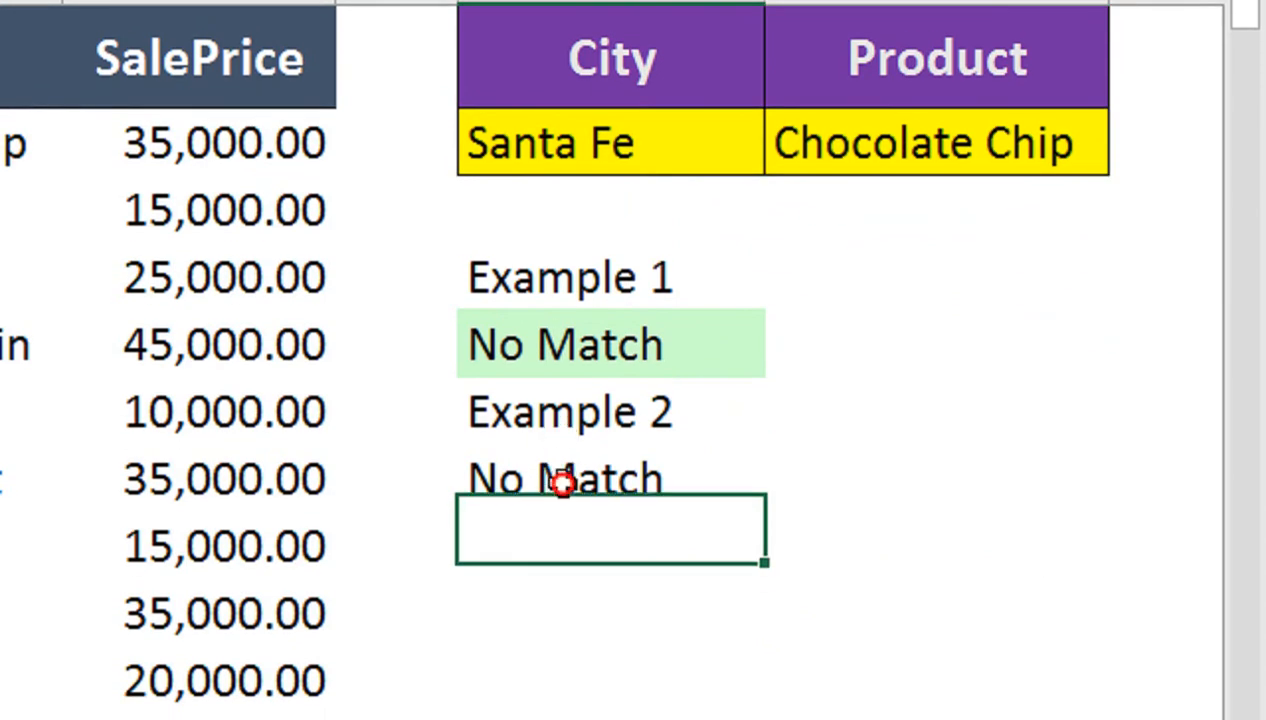
pyautogui.click(573, 322)
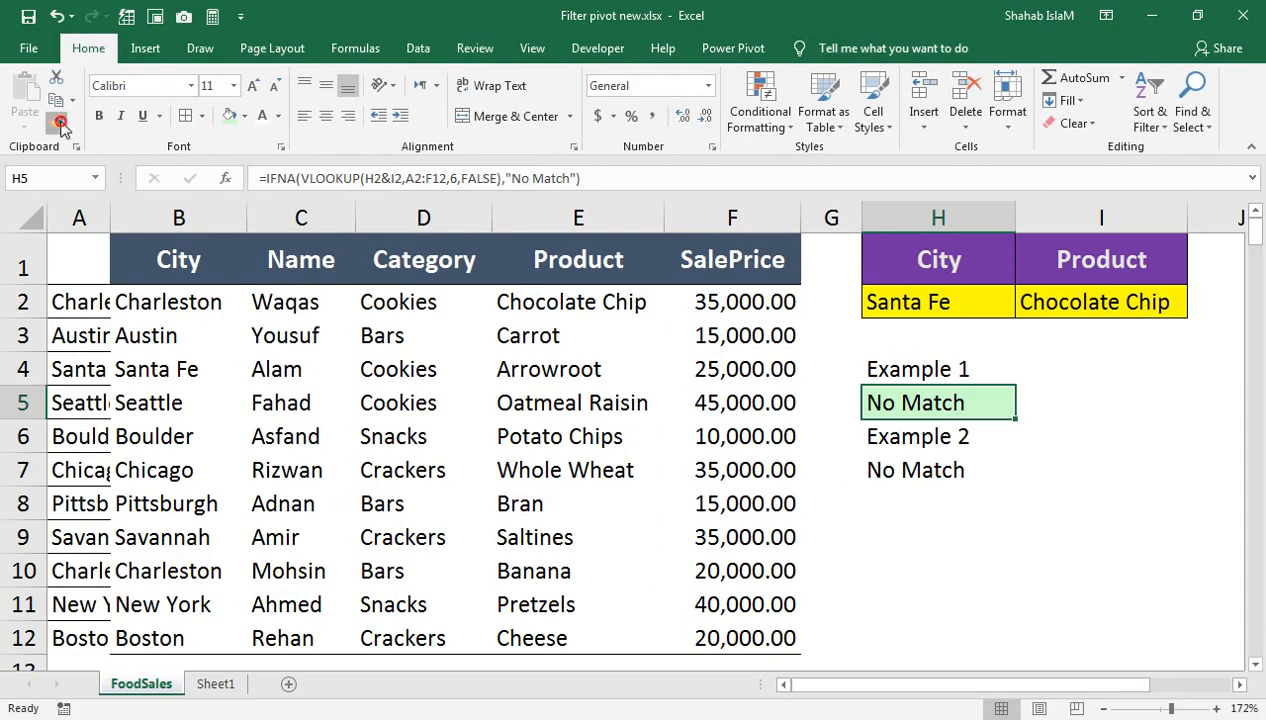
pyautogui.click(60, 122)
pyautogui.click(875, 470)
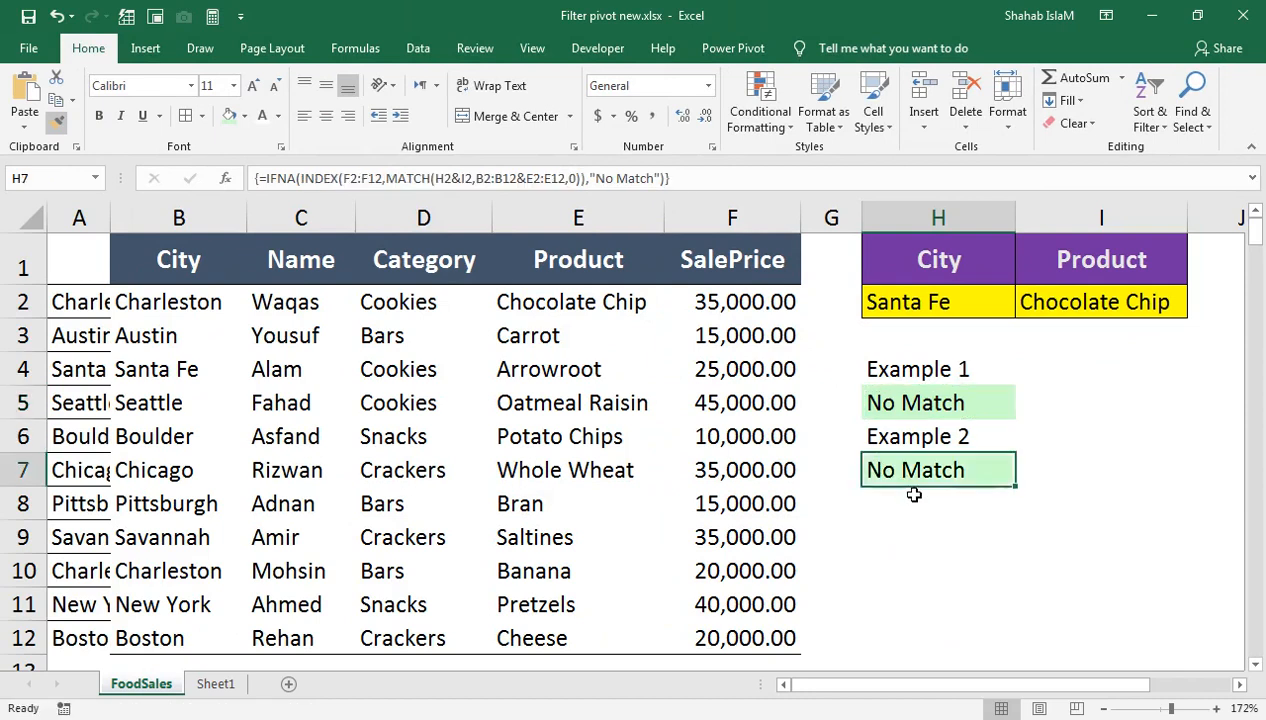
# Step: Enter the label "Example 3" in H8
pyautogui.click(919, 503)
pyautogui.write('Example')
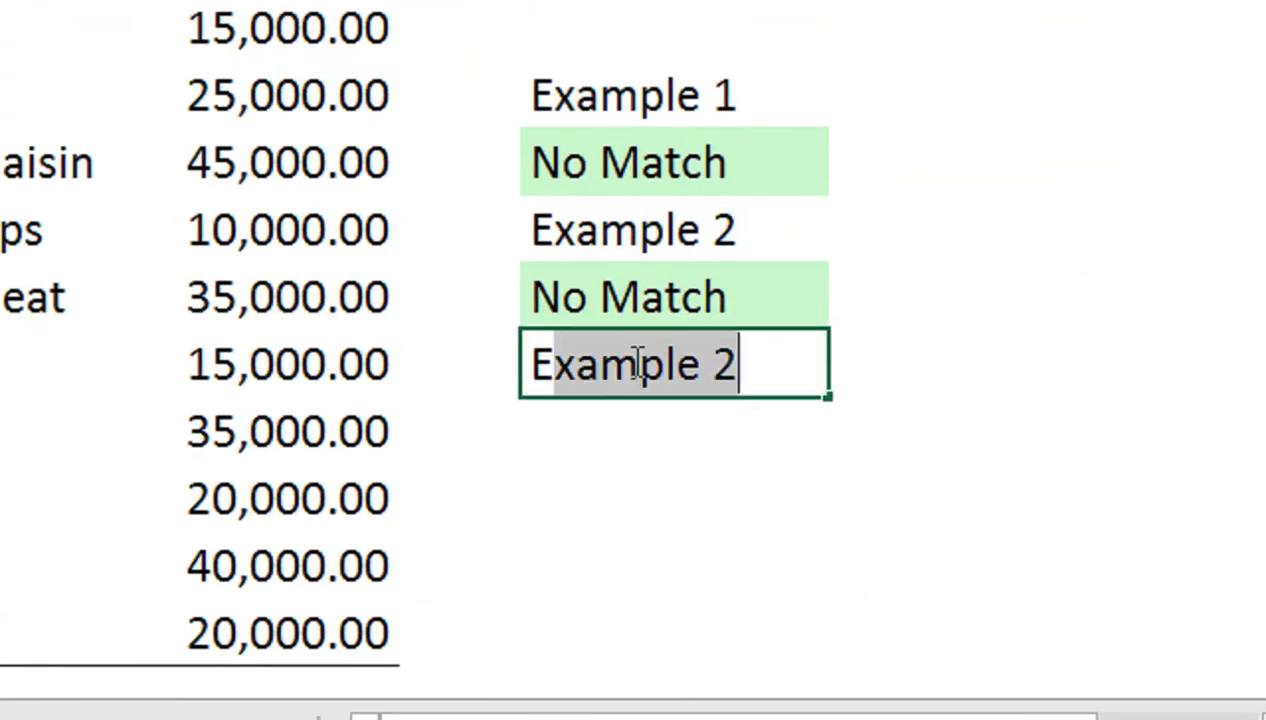
pyautogui.write(' 3')
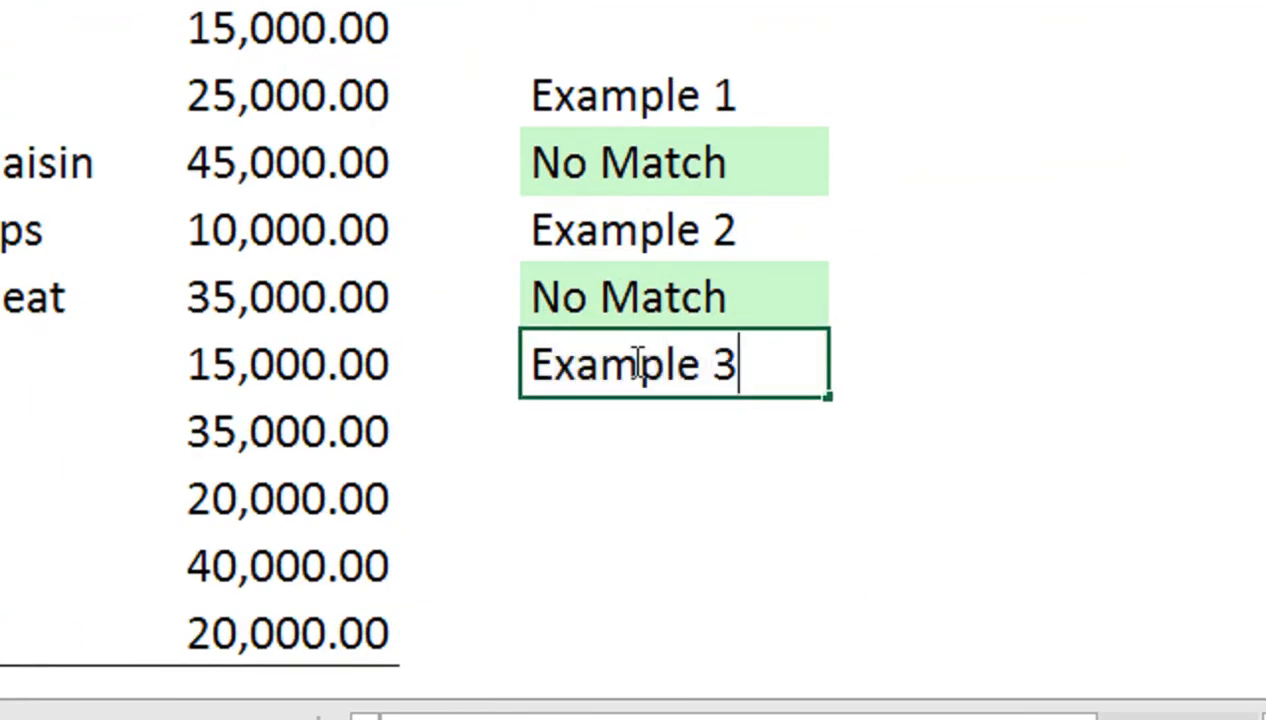
pyautogui.press('Return')
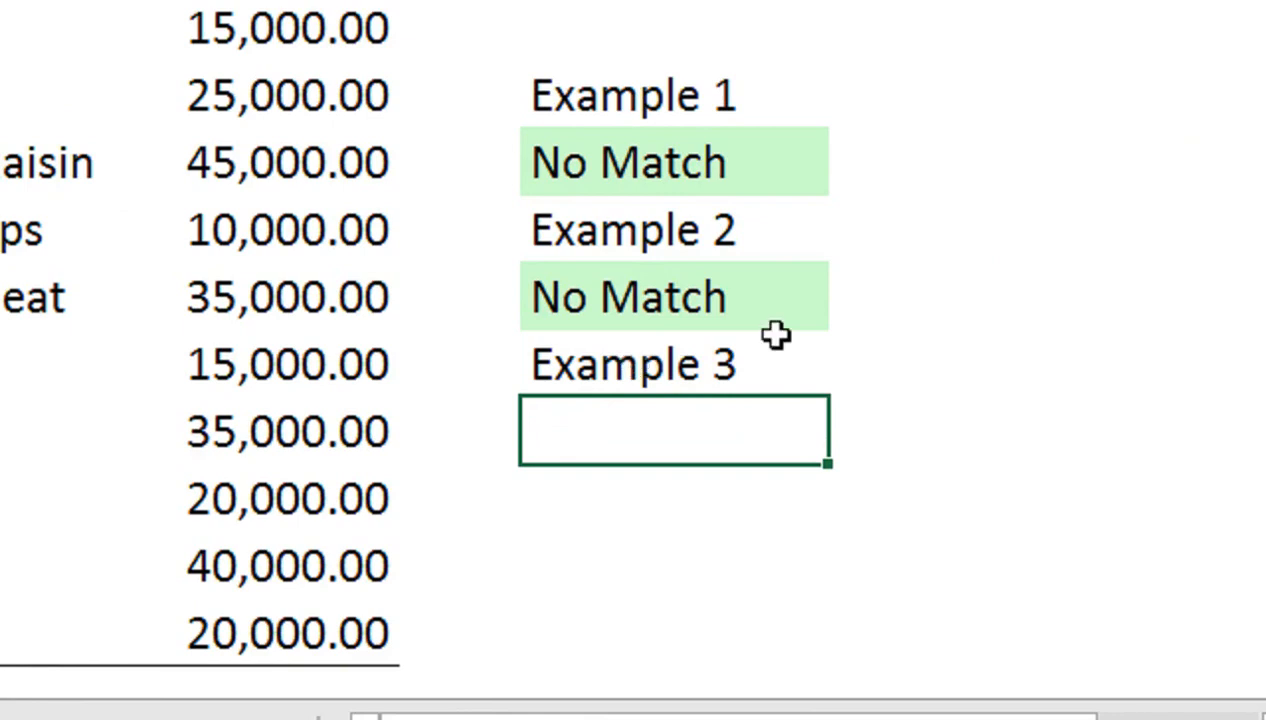
# Step: Start an INDEX formula in H9 with the SalePrice range F2:F12 as its array
pyautogui.write('=ind')
pyautogui.press('Tab')
pyautogui.press('Left')
pyautogui.press('Left')
pyautogui.press('Up')
pyautogui.press('Up')
pyautogui.press('Up')
pyautogui.press('Up')
pyautogui.press('Up')
pyautogui.press('Up')
pyautogui.scroll(1, 697, 120)
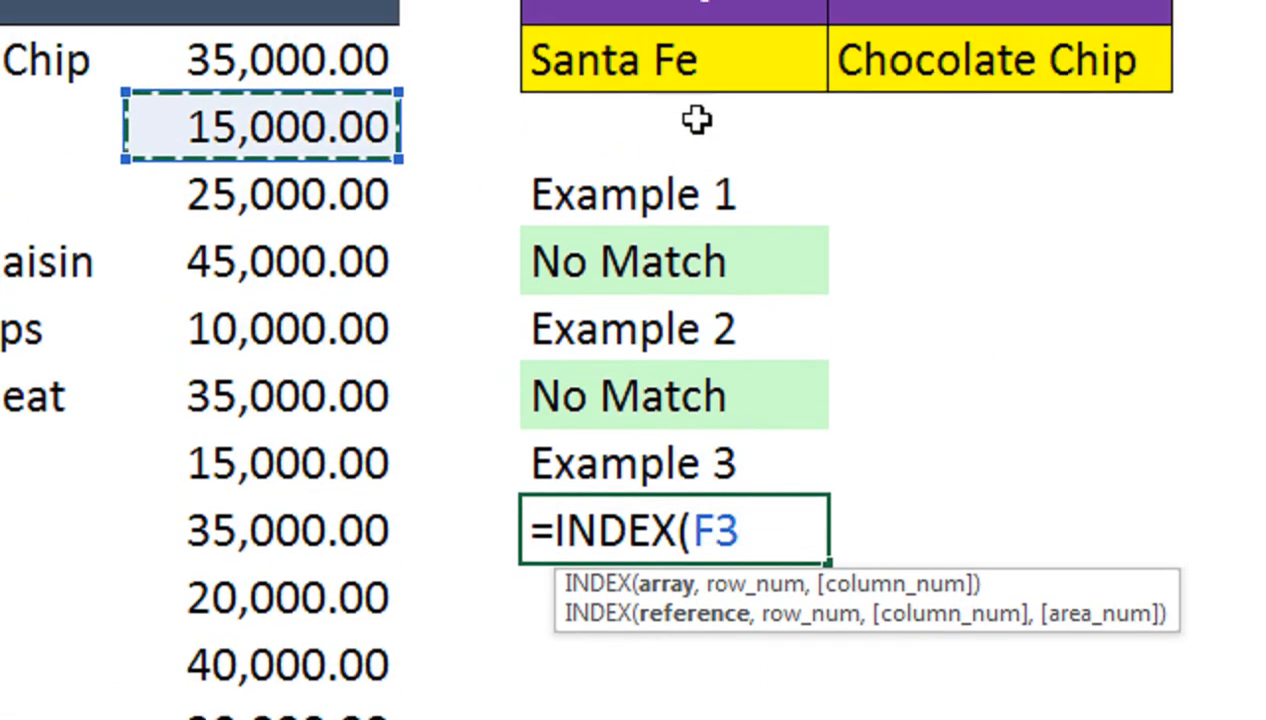
pyautogui.scroll(1, 687, 175)
pyautogui.press('Up')
pyautogui.hotkey('ctrl', 'shift', 'Down')
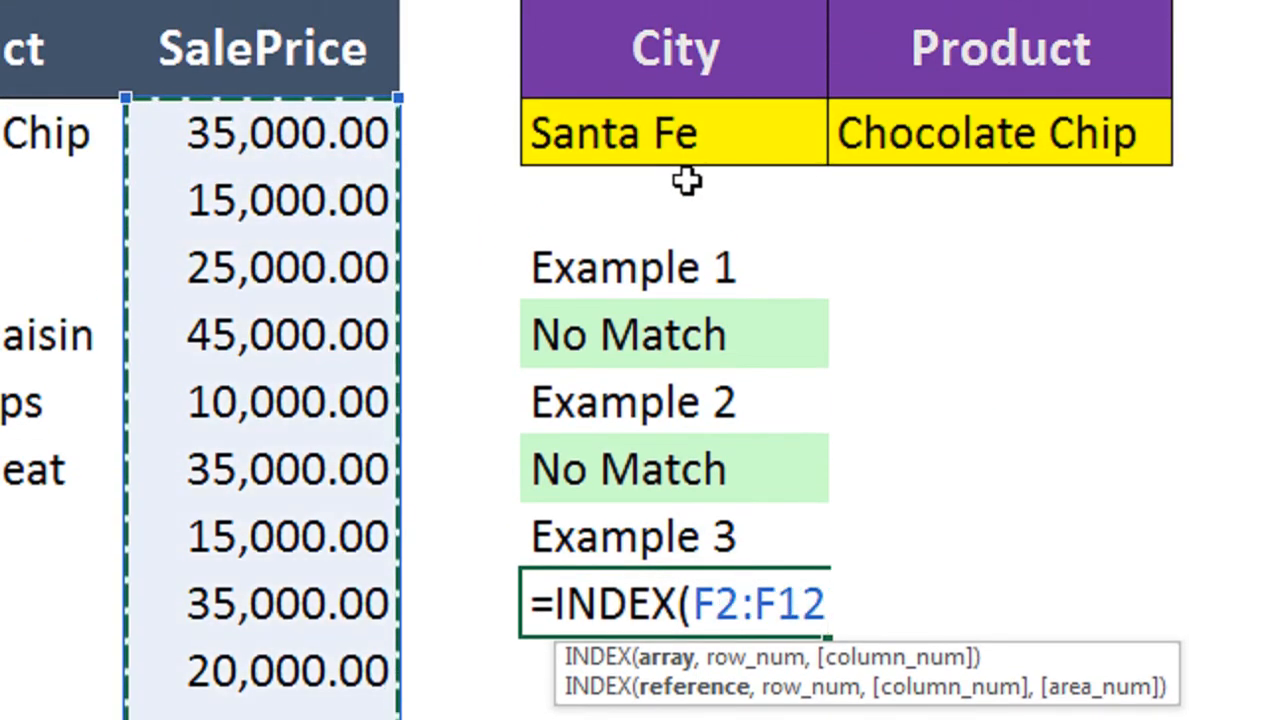
# Step: Add a MATCH function as the row number of the H9 INDEX, with H2&I2 as its lookup value
pyautogui.write(',ma')
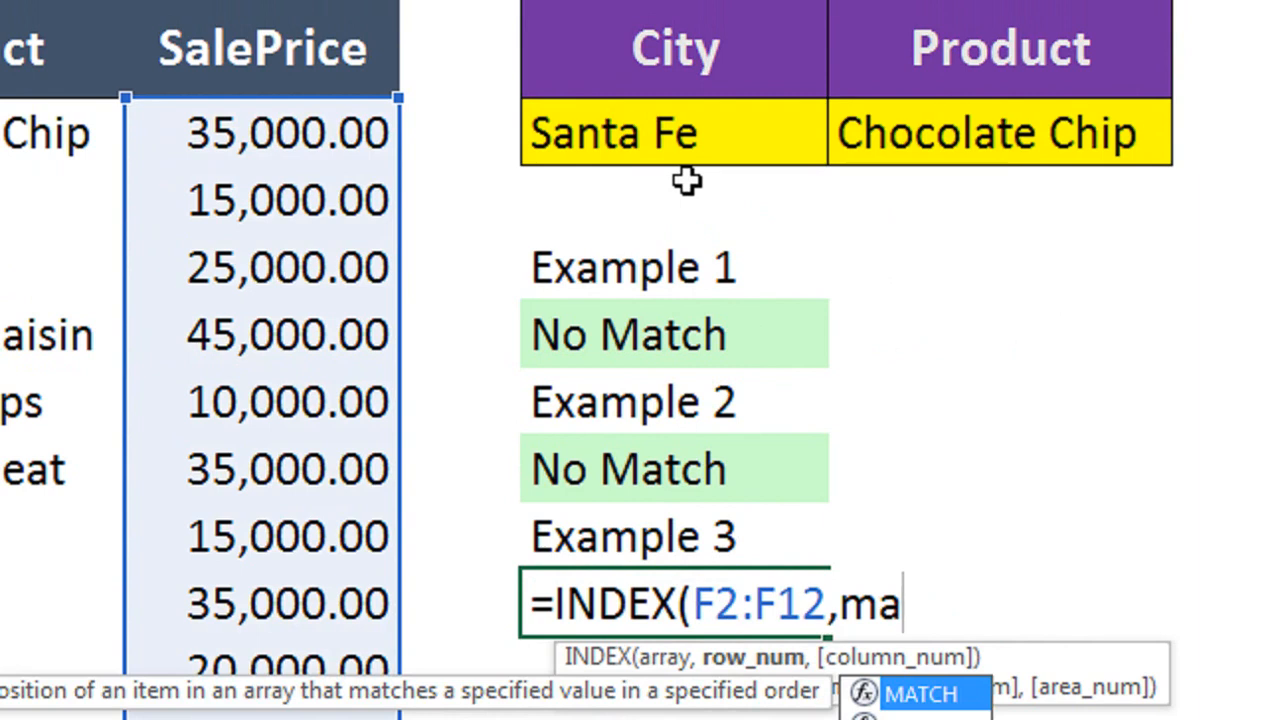
pyautogui.press('Tab')
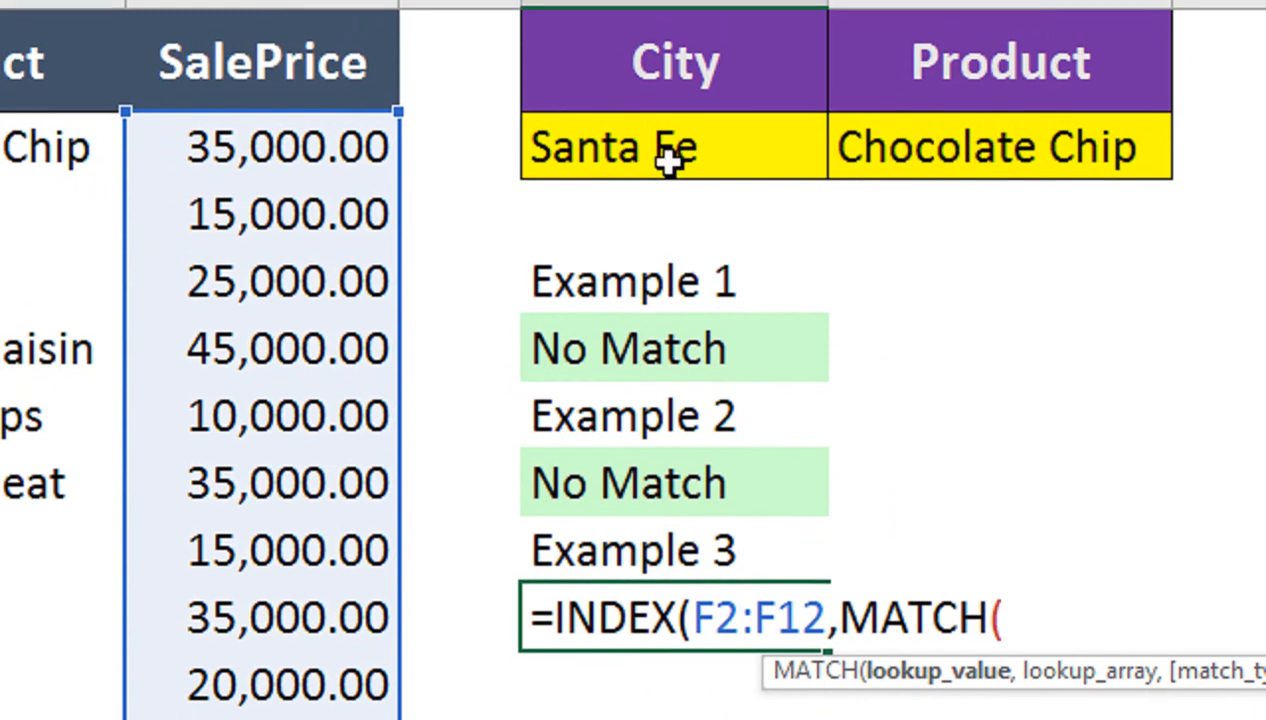
pyautogui.click(668, 160)
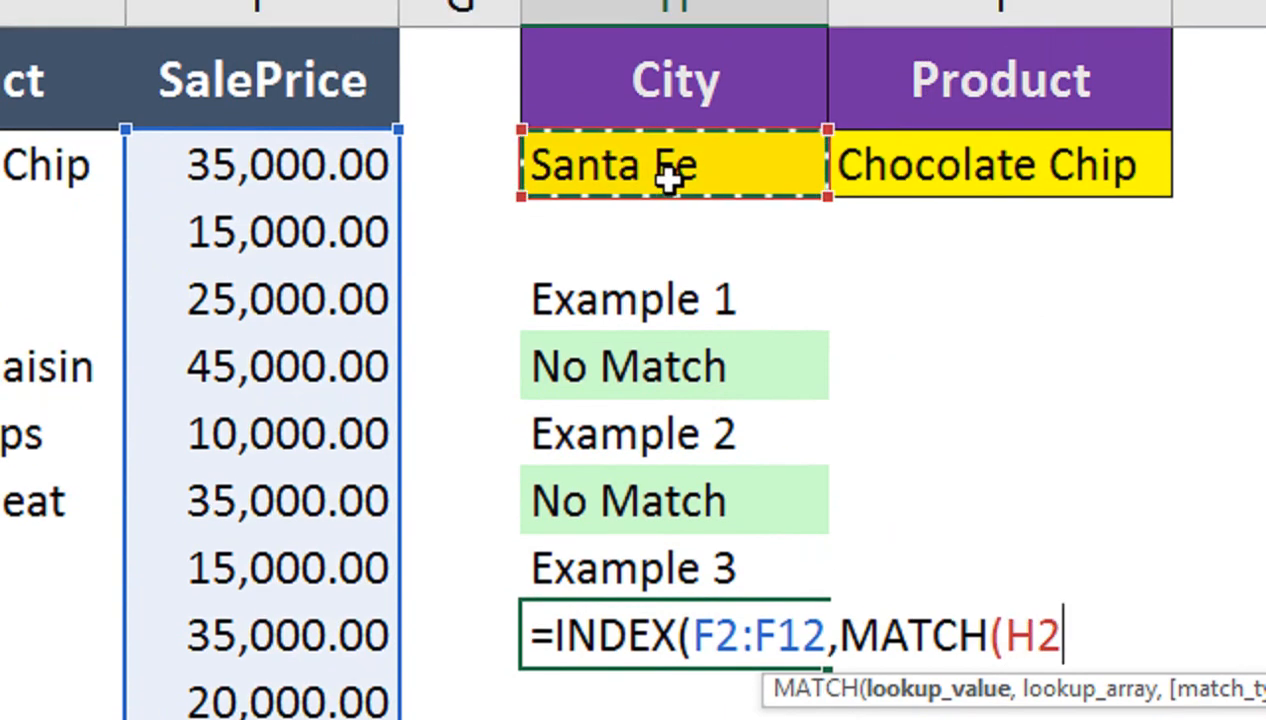
pyautogui.write('&')
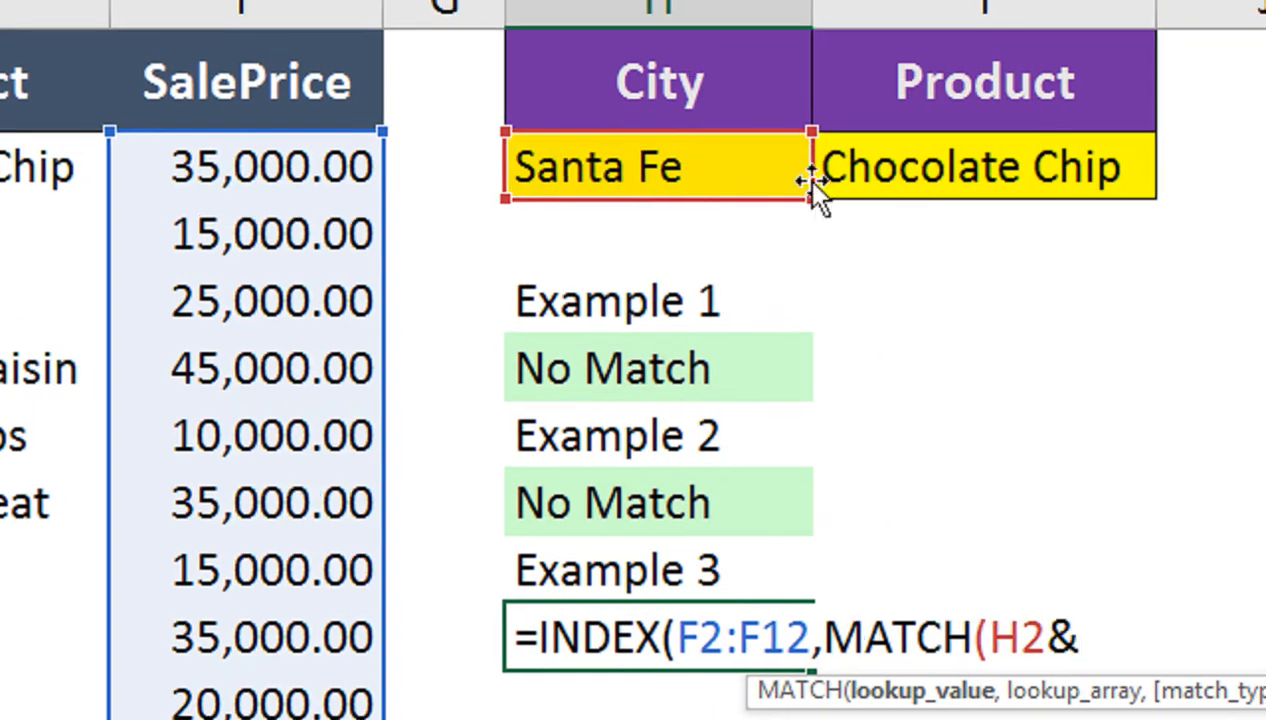
pyautogui.click(843, 166)
pyautogui.write(',')
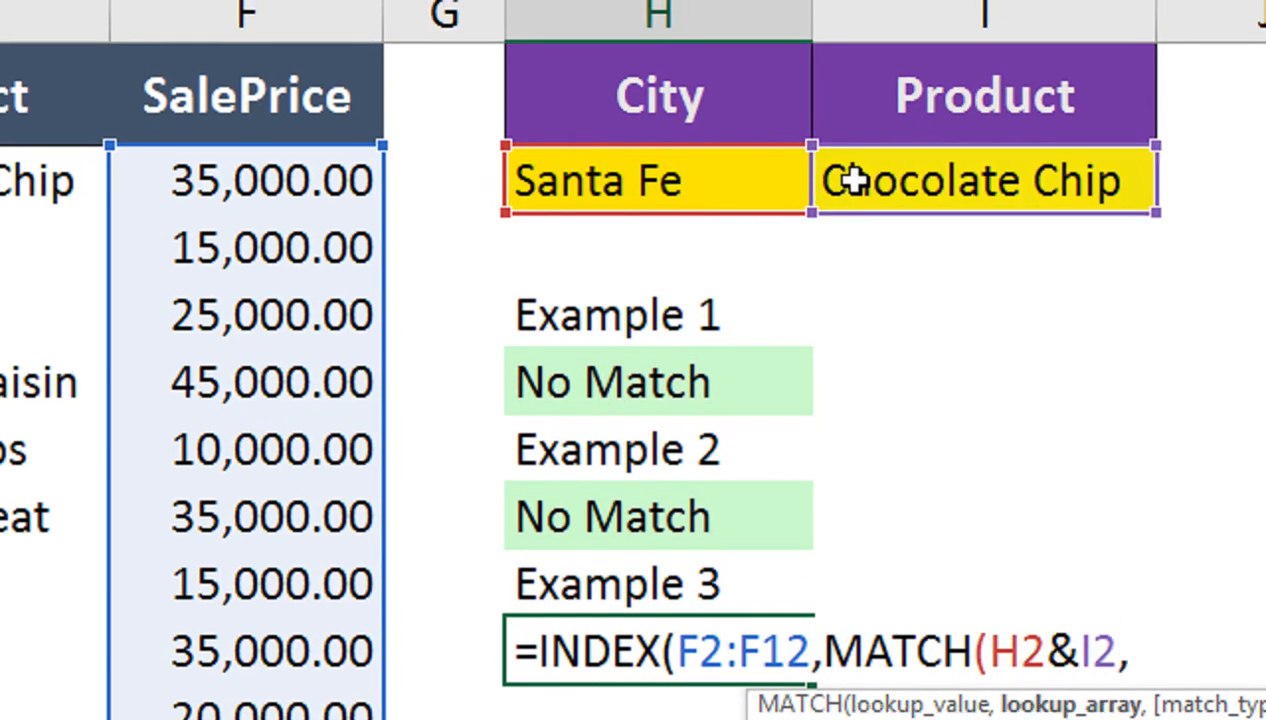
# Step: Nest an INDEX as the MATCH lookup array, using B2:B12&E2:E12 as its array and leaving its row number blank
pyautogui.write('ind')
pyautogui.press('Tab')
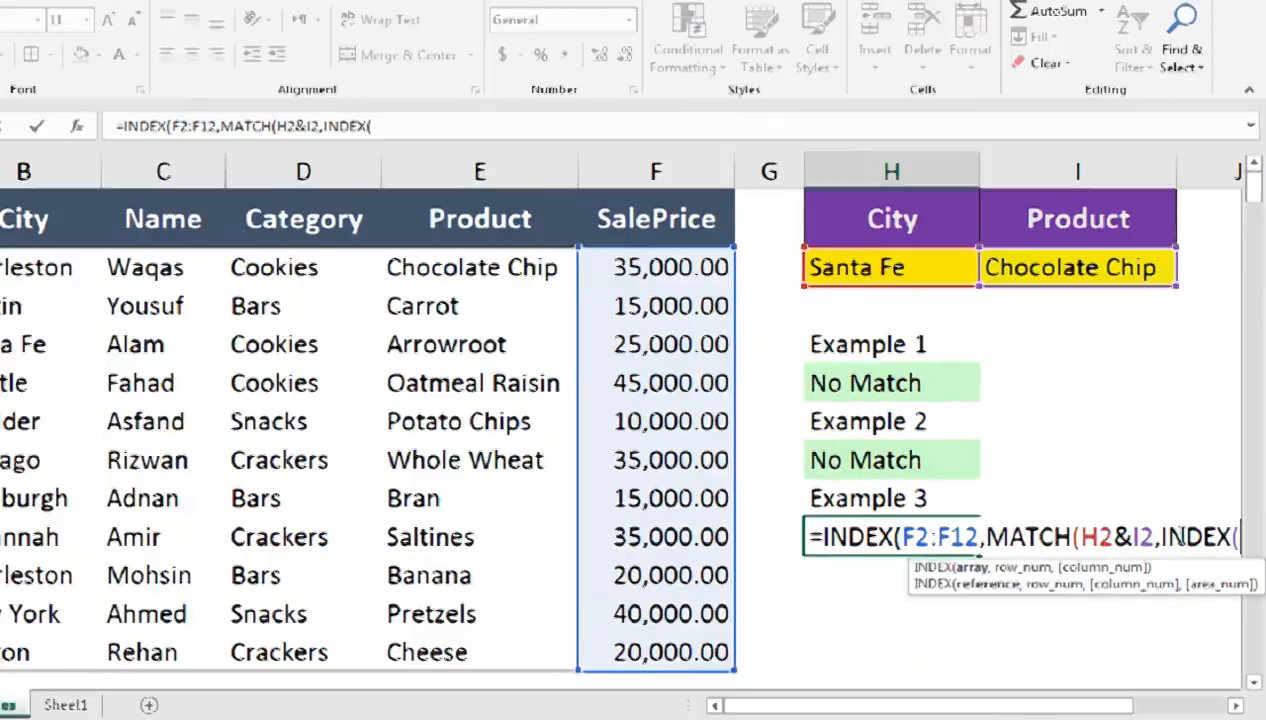
pyautogui.moveTo(63, 256); pyautogui.dragTo(57, 653)
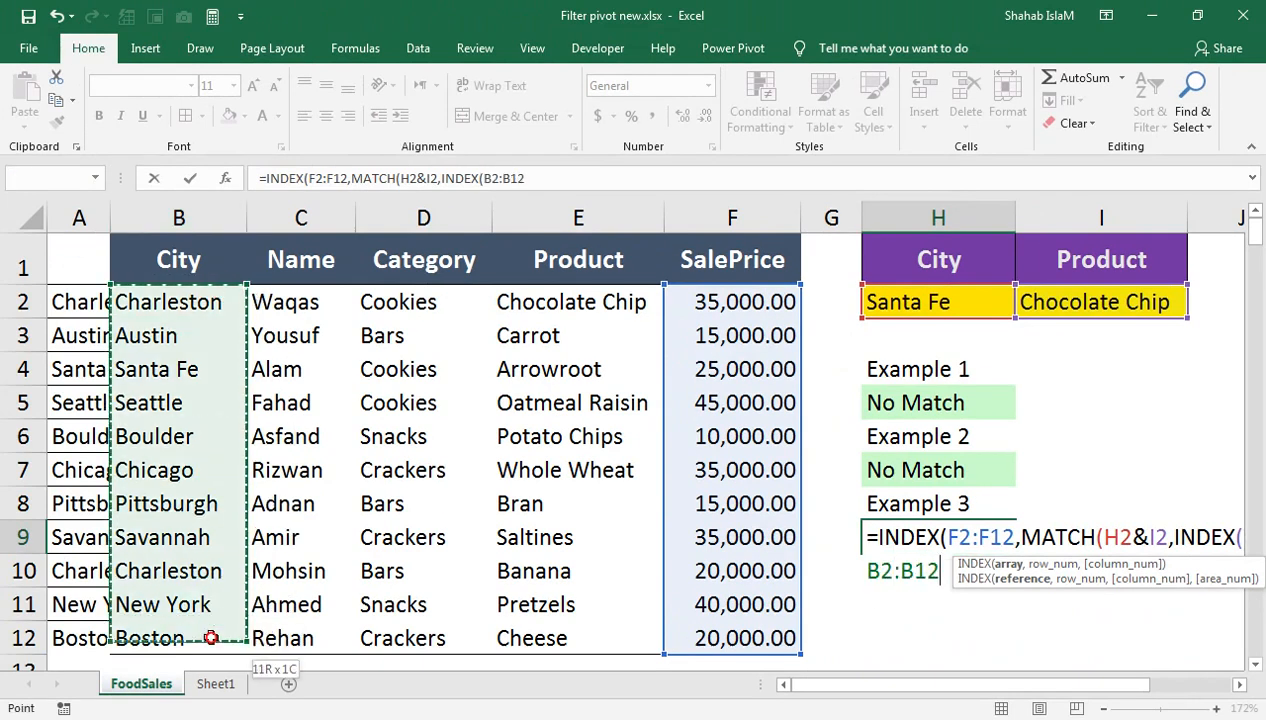
pyautogui.moveTo(211, 637); pyautogui.dragTo(249, 633)
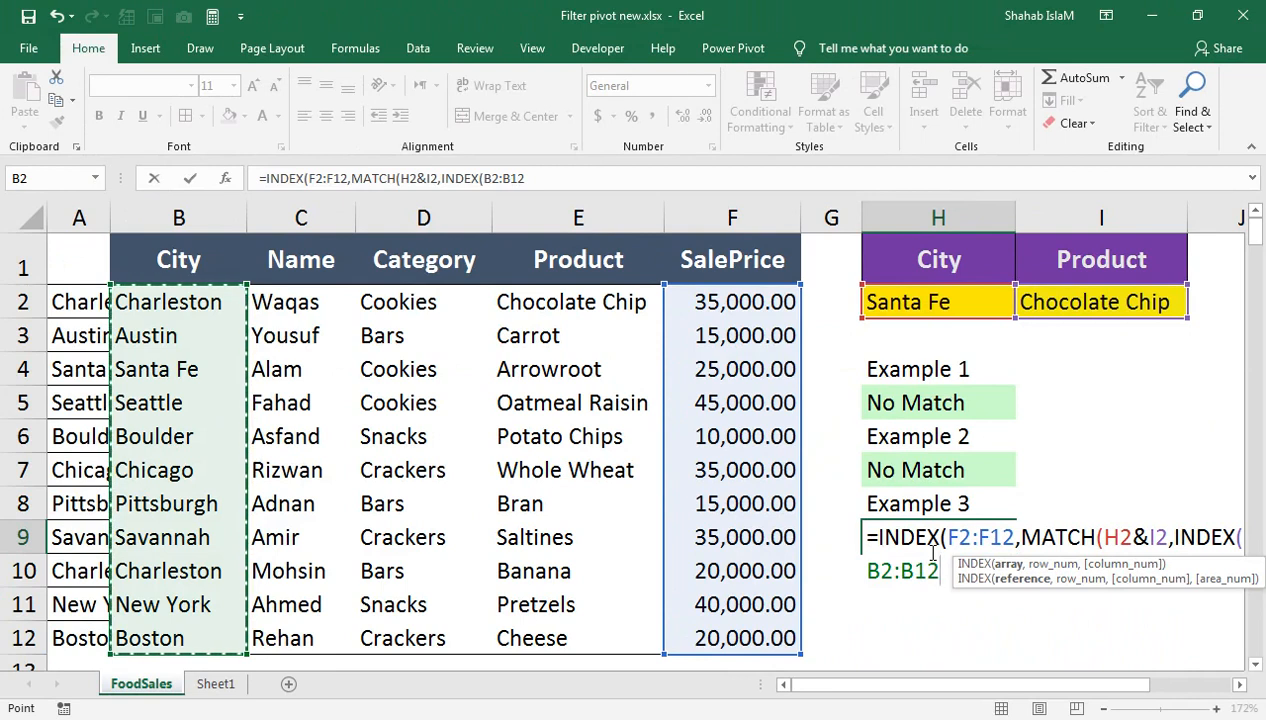
pyautogui.write('&')
pyautogui.moveTo(555, 291); pyautogui.dragTo(656, 619)
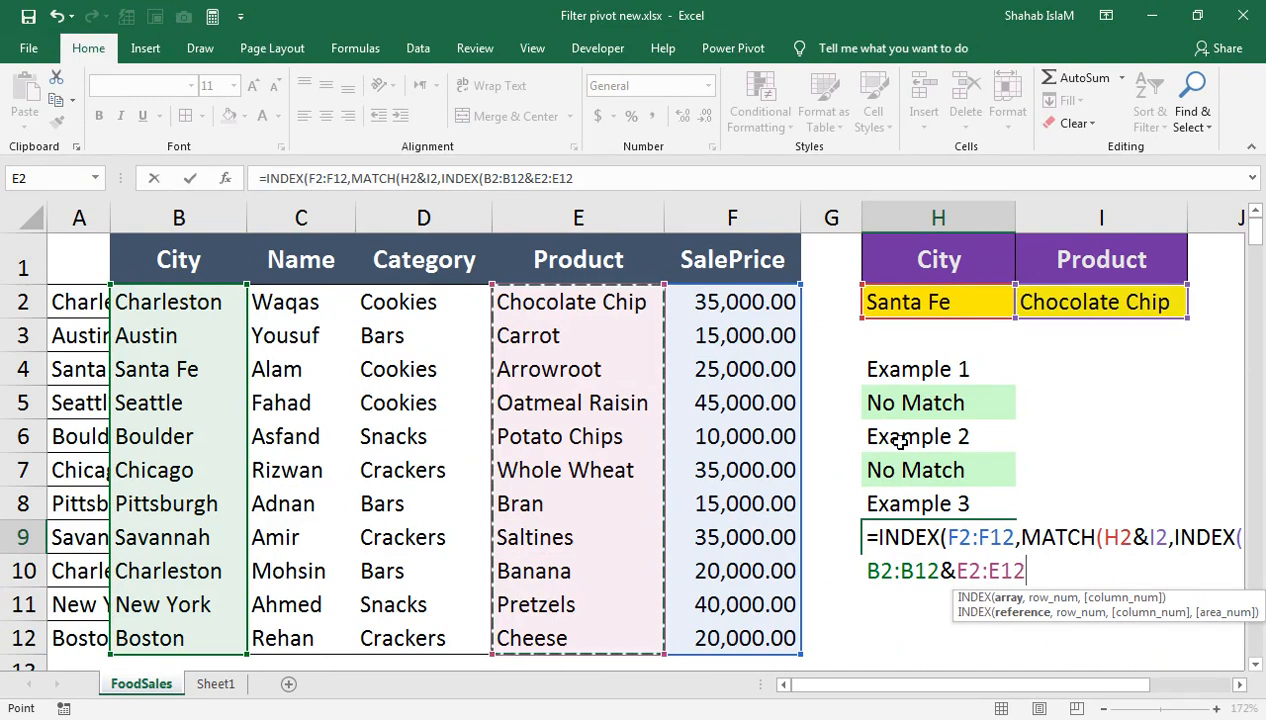
pyautogui.write(',')
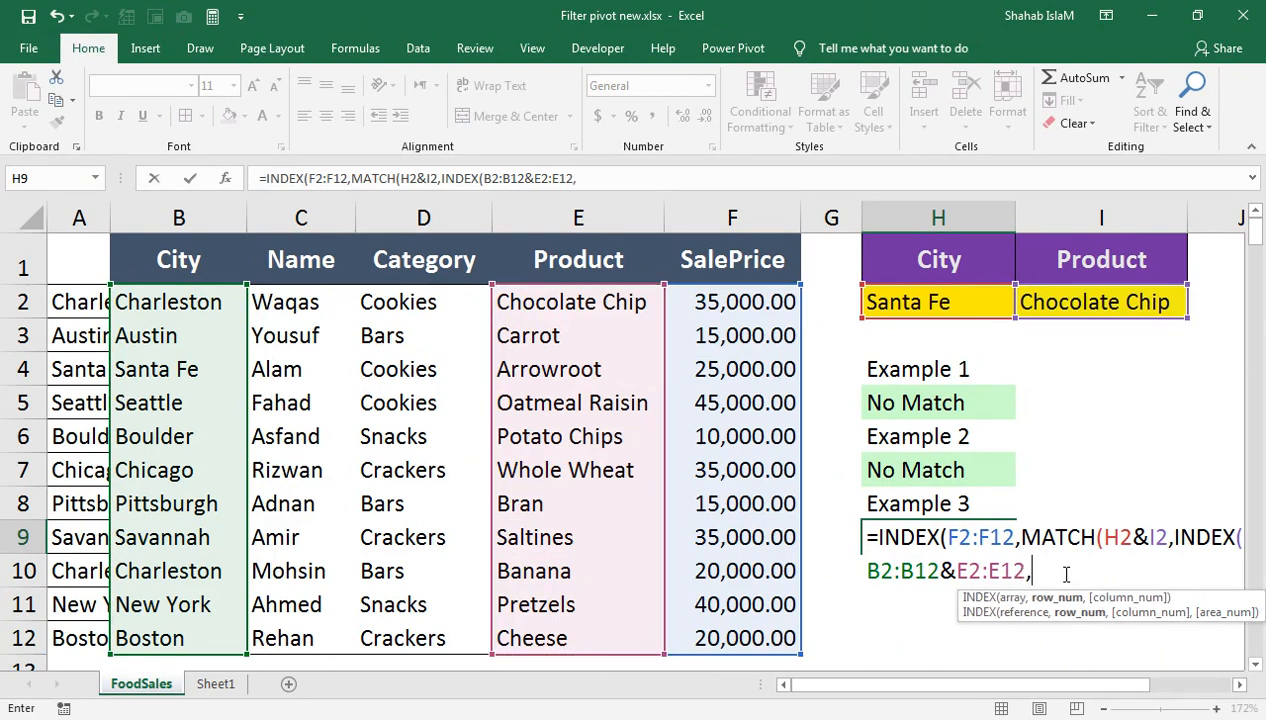
pyautogui.write(')')
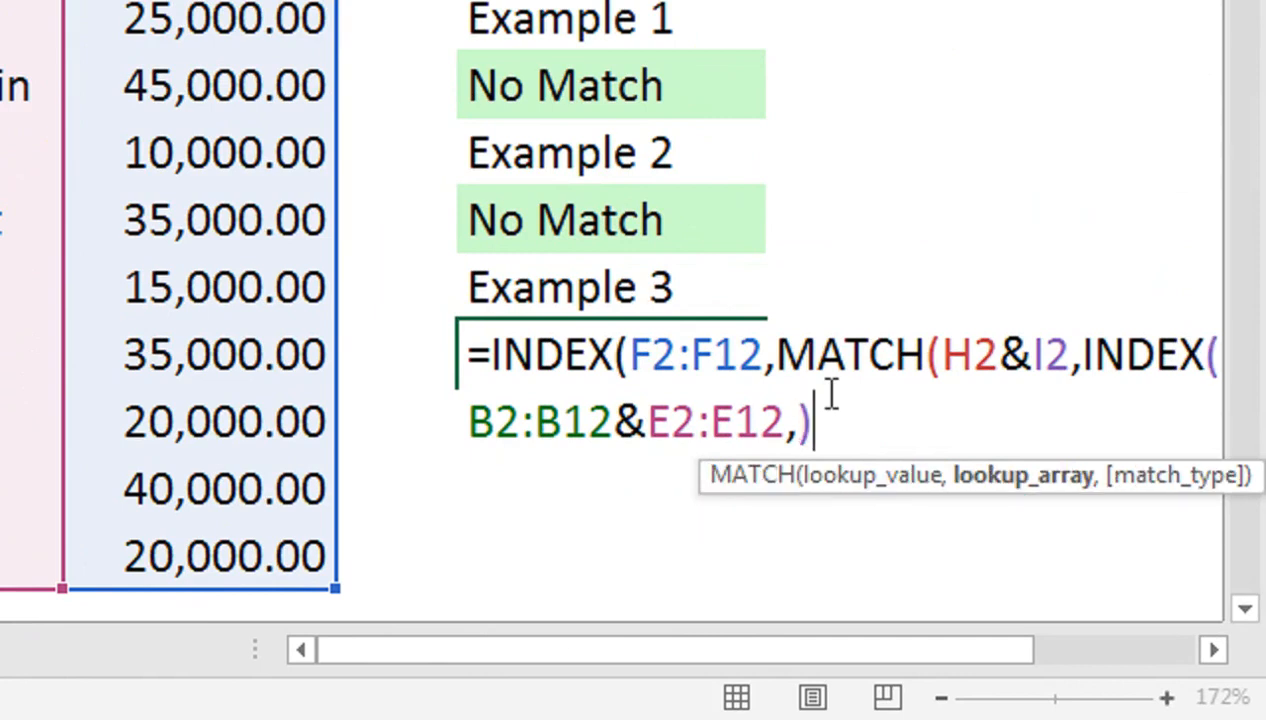
# Step: Set the MATCH type to 0 for an exact match, close both functions and enter the formula in H9
pyautogui.write(',')
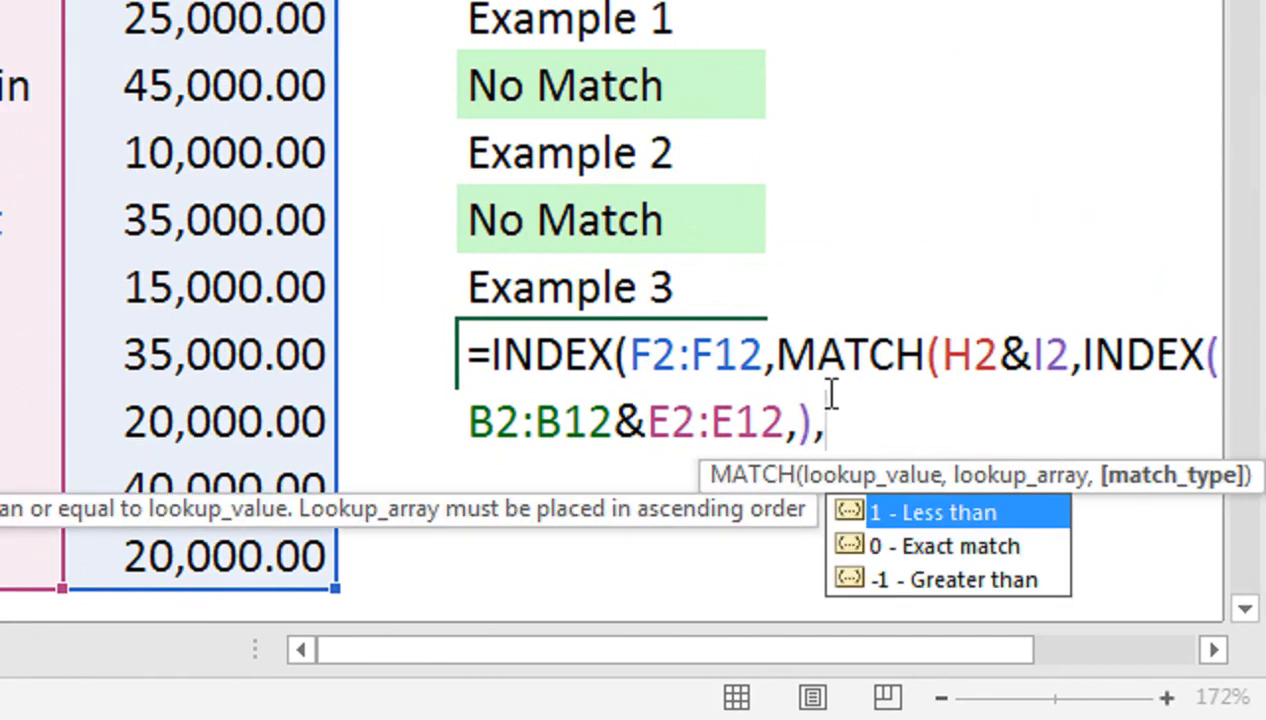
pyautogui.doubleClick(885, 546)
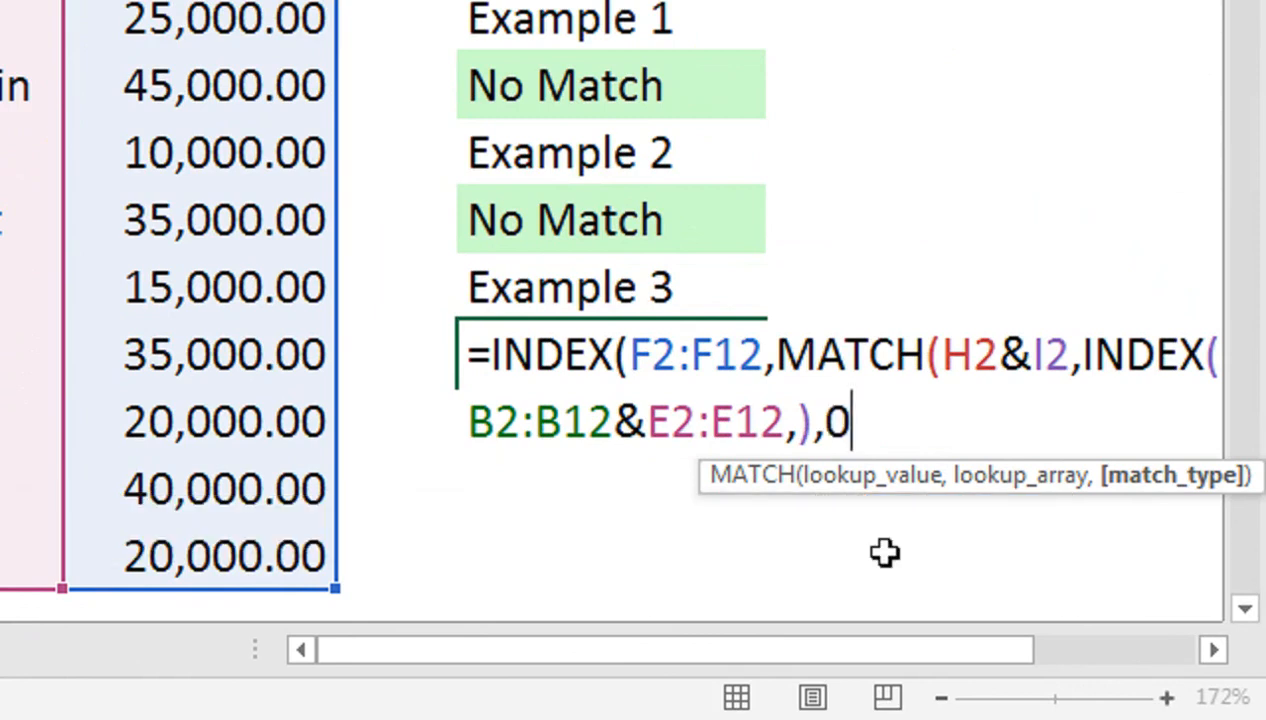
pyautogui.write('))')
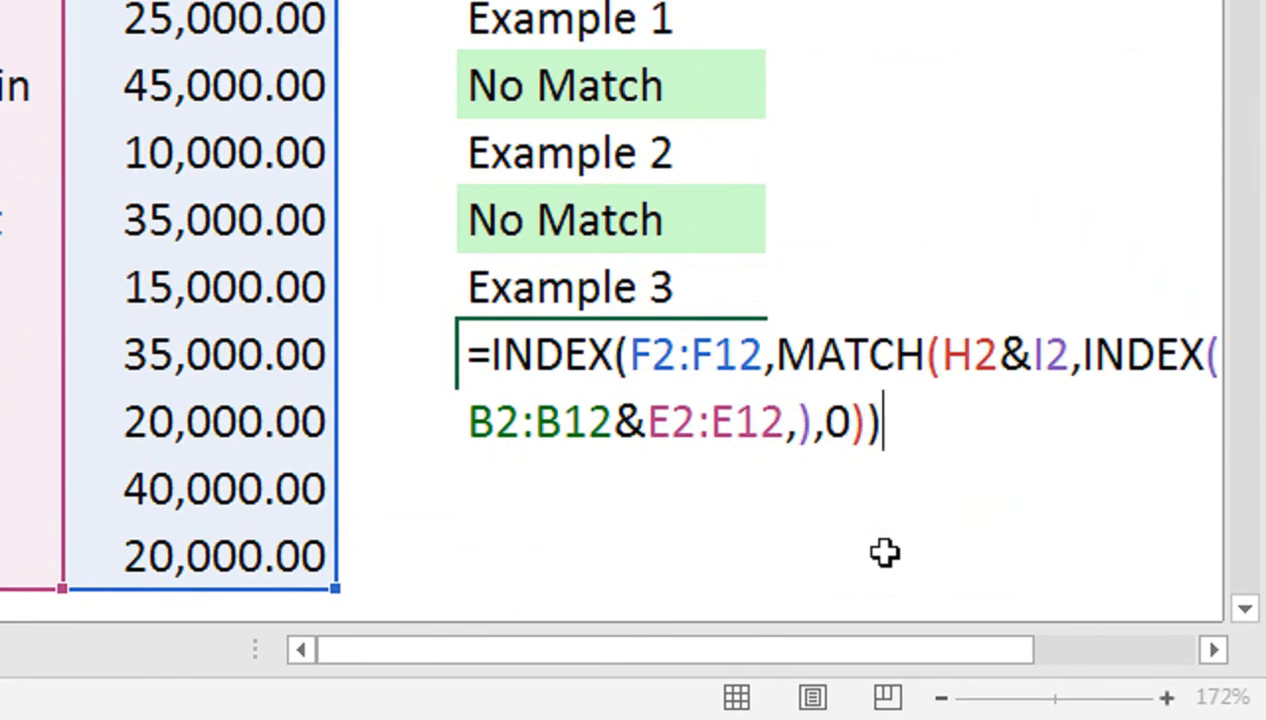
pyautogui.press('Return')
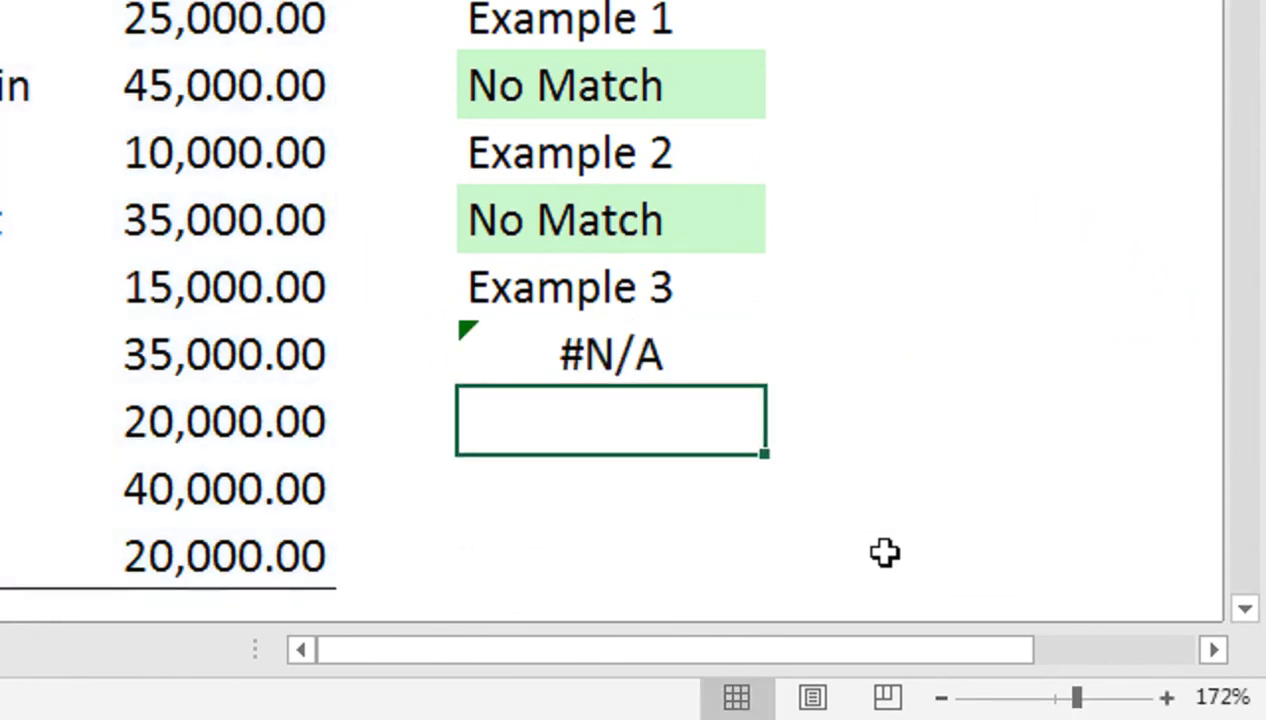
# Step: Reopen the H9 formula for editing and insert an IFNA function in front of the outer INDEX
pyautogui.press('Up')
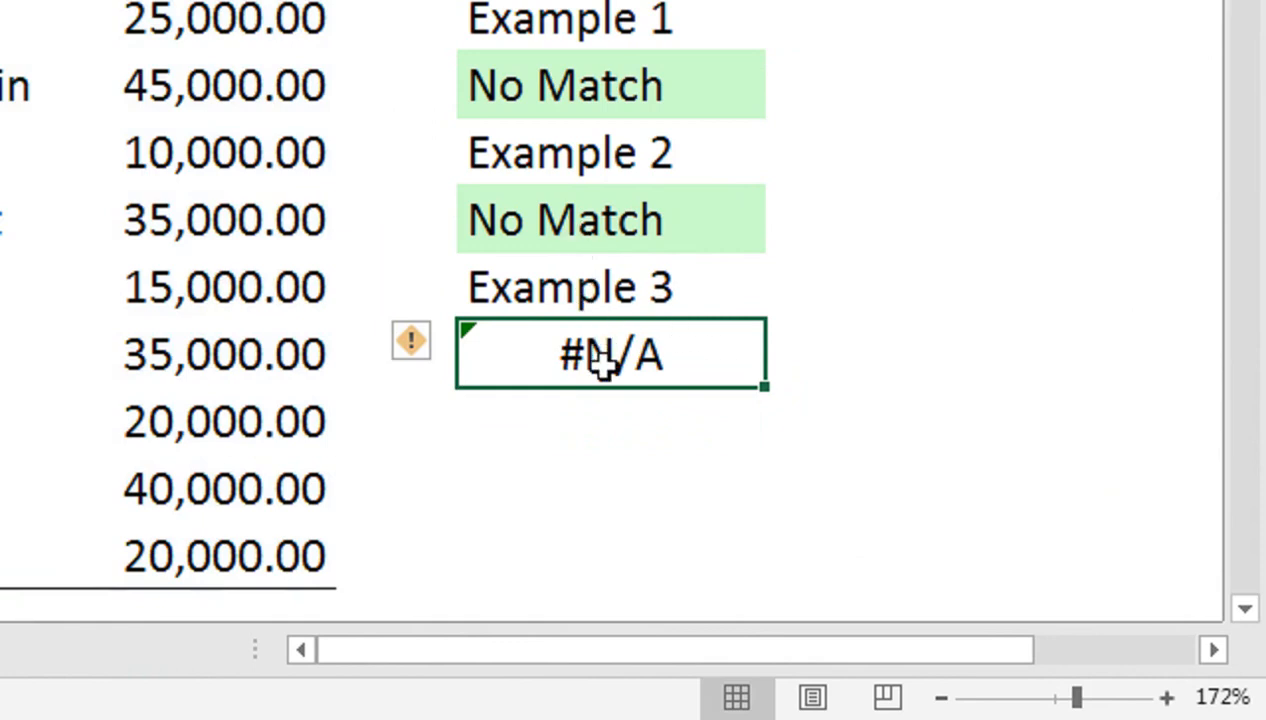
pyautogui.press('F2')
pyautogui.click(494, 352)
pyautogui.write('ifnINDEX(F2:F12,MATCH(H2&I2,')
pyautogui.press('Tab')
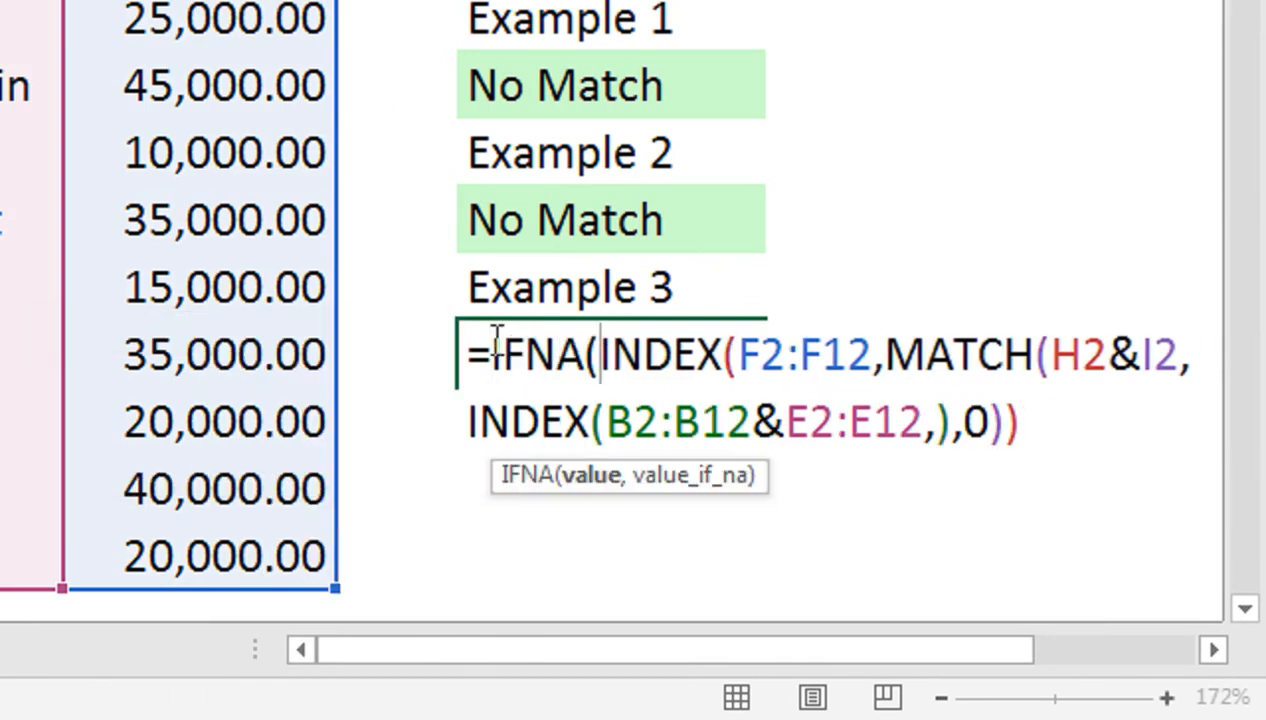
pyautogui.press('End')
pyautogui.write(',"No ')
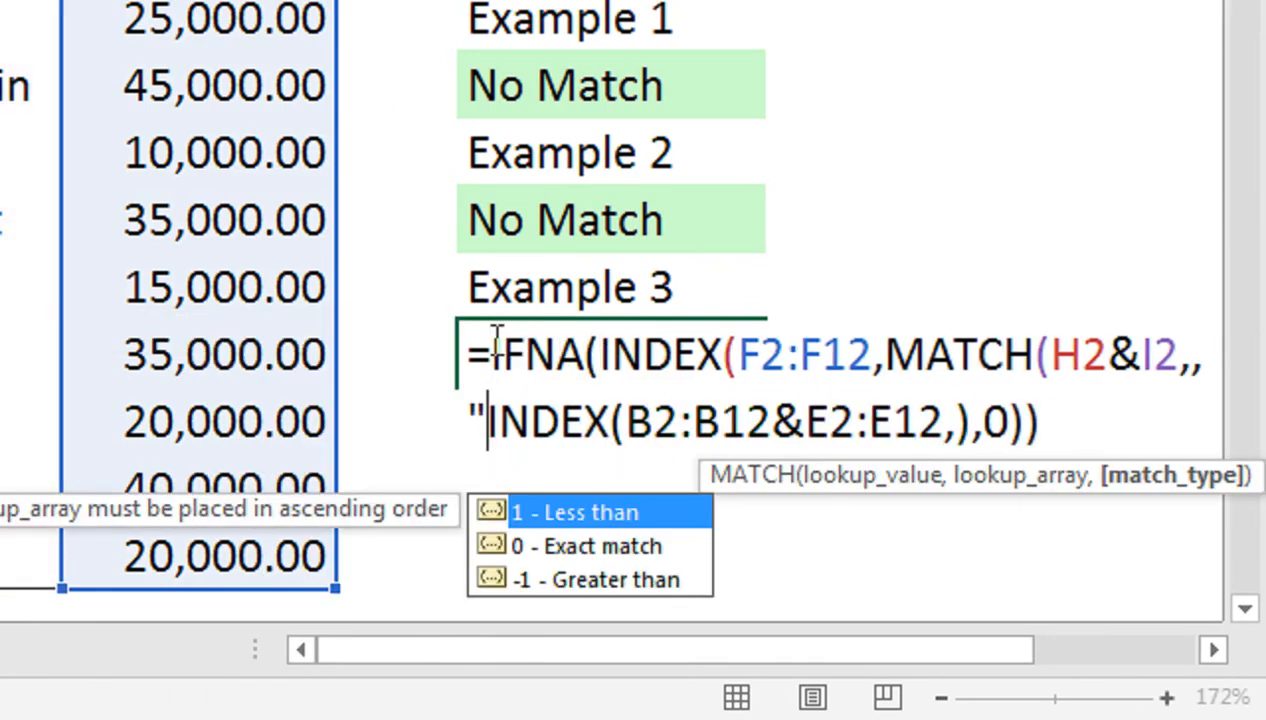
pyautogui.write('Match')
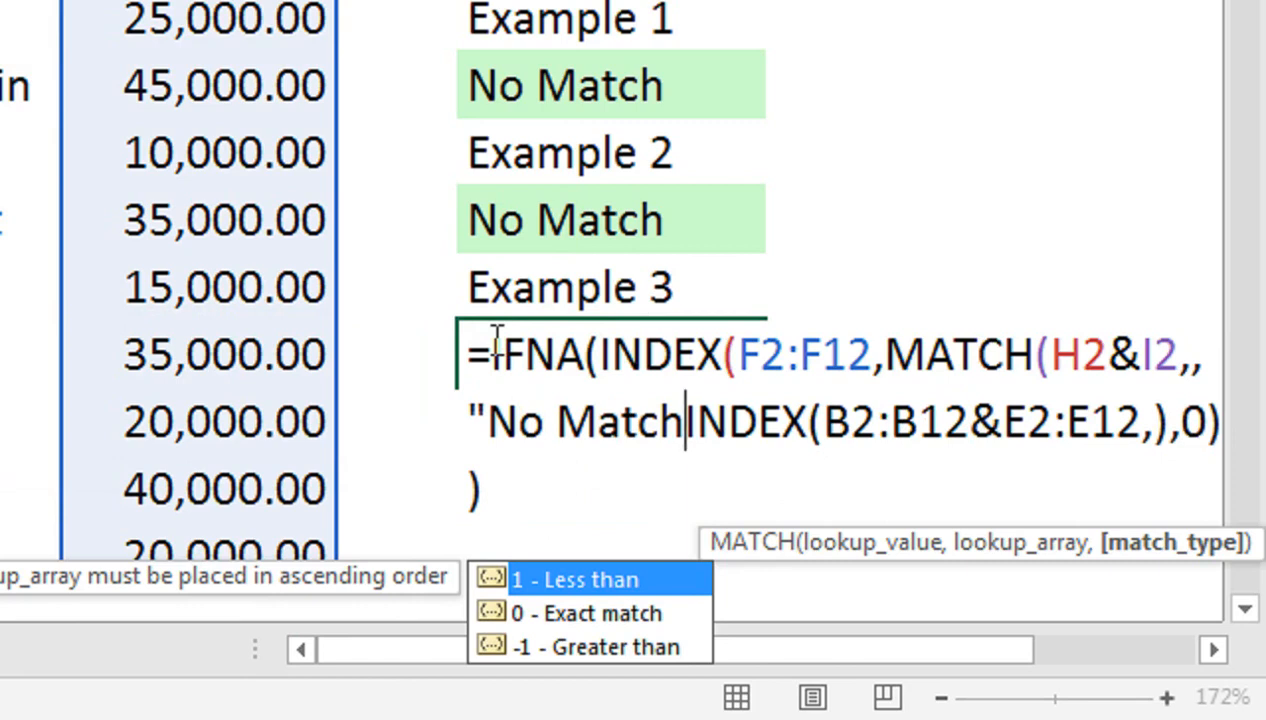
pyautogui.write('"')
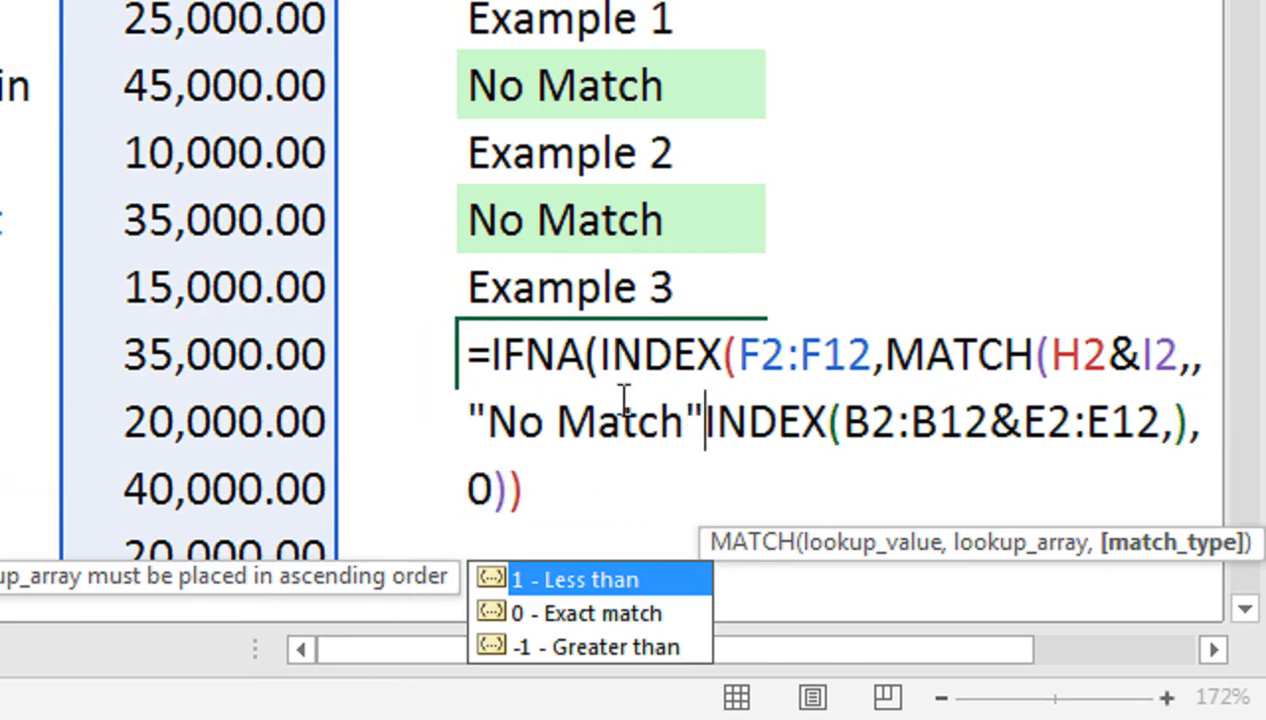
pyautogui.moveTo(706, 420); pyautogui.dragTo(468, 430)
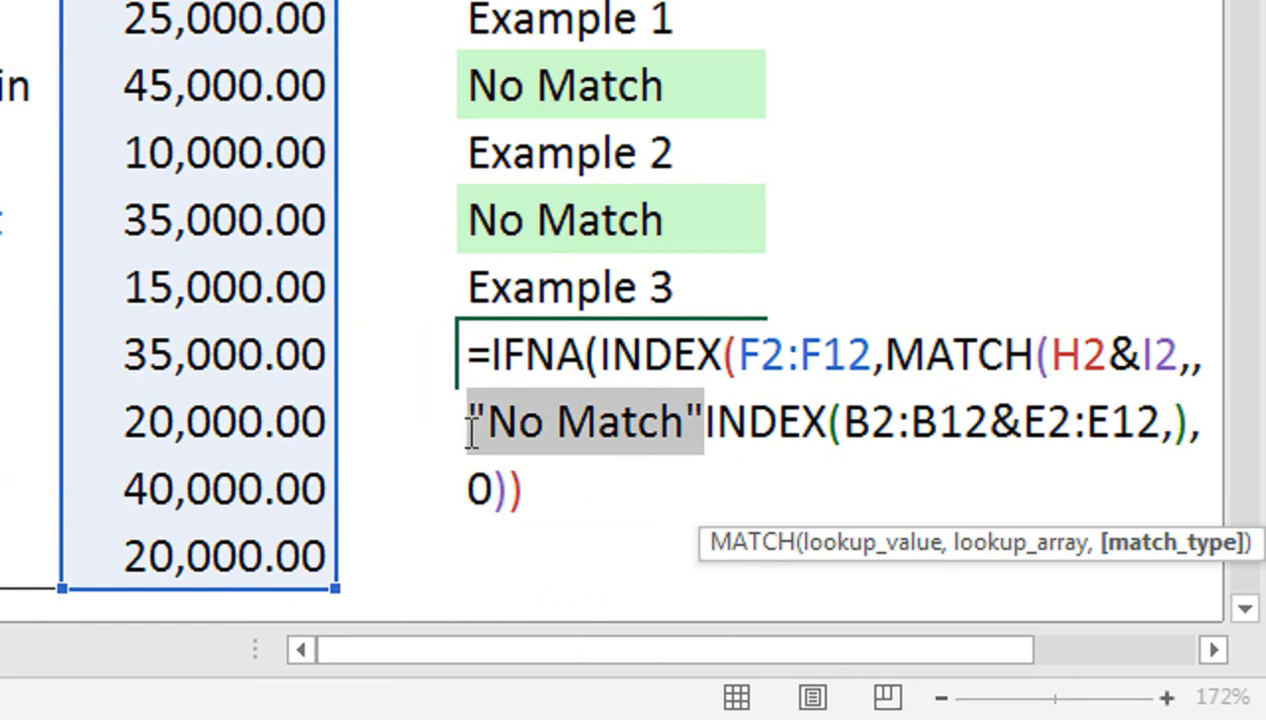
pyautogui.press('Delete')
# Step: Move "No Match" to the end of the H9 formula as the IFNA value_if_na argument, close the function and try to enter it
pyautogui.click(1065, 432)
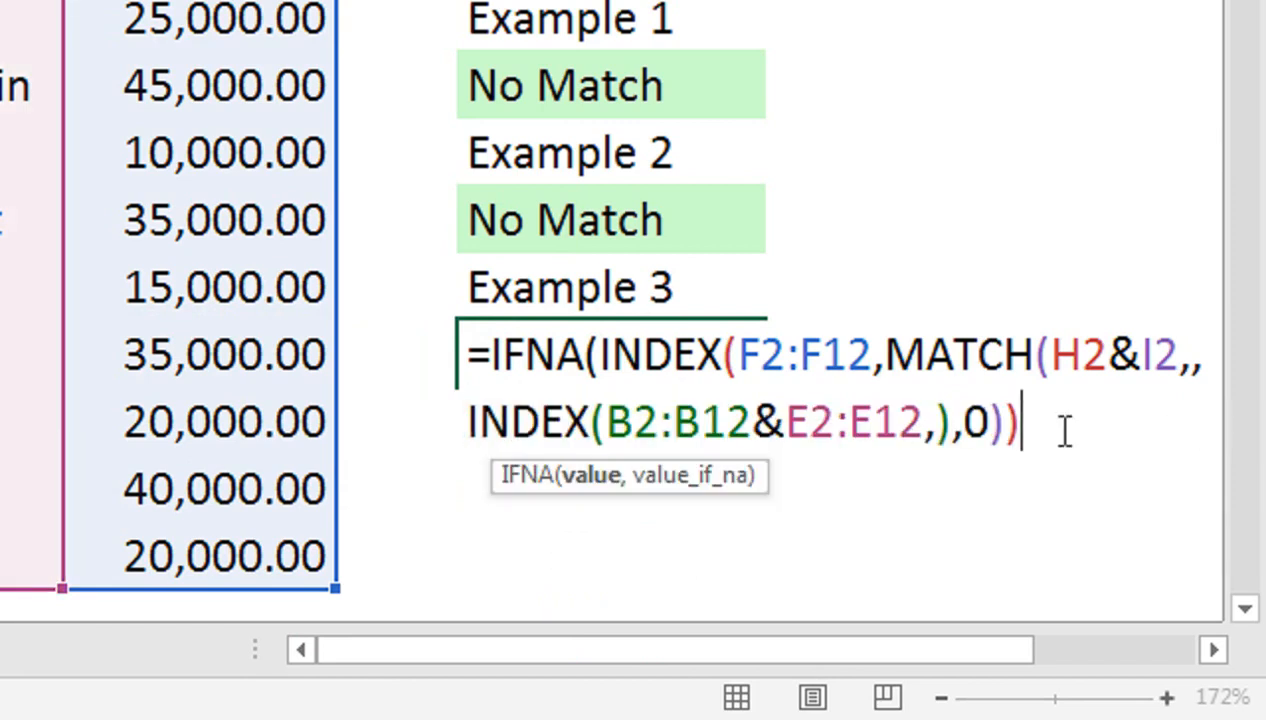
pyautogui.write(',"No Match"')
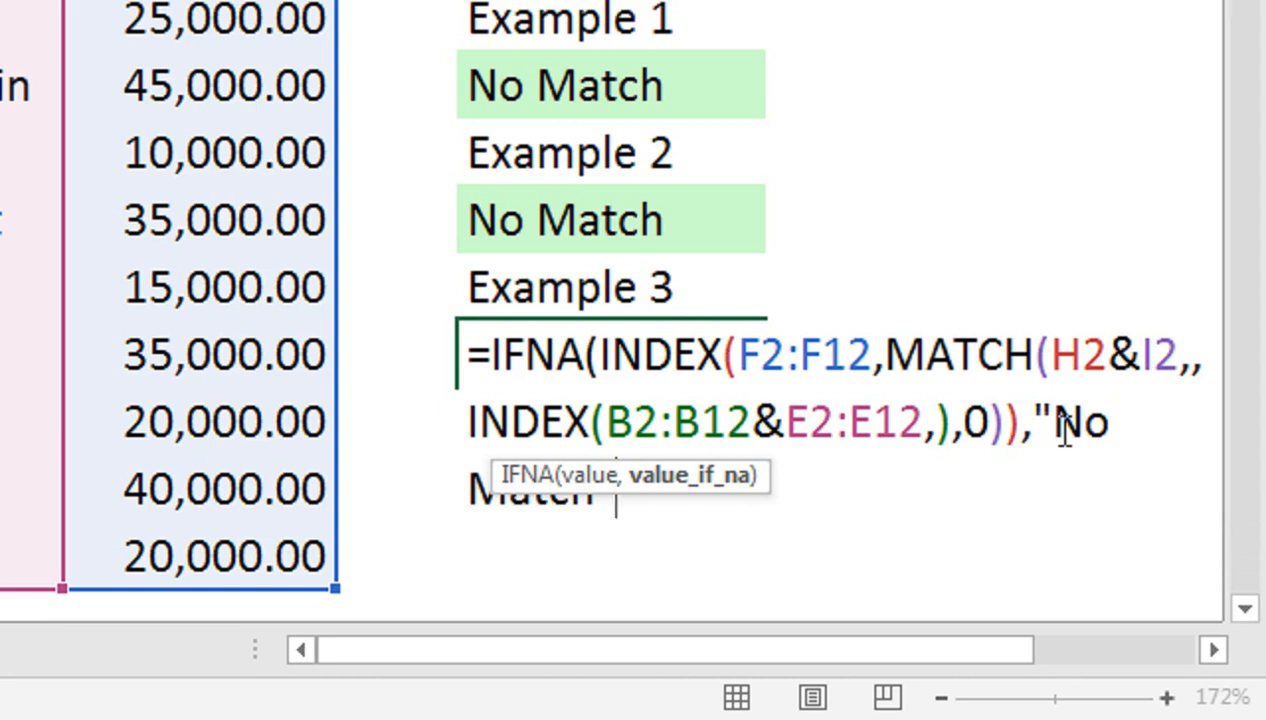
pyautogui.write('"')
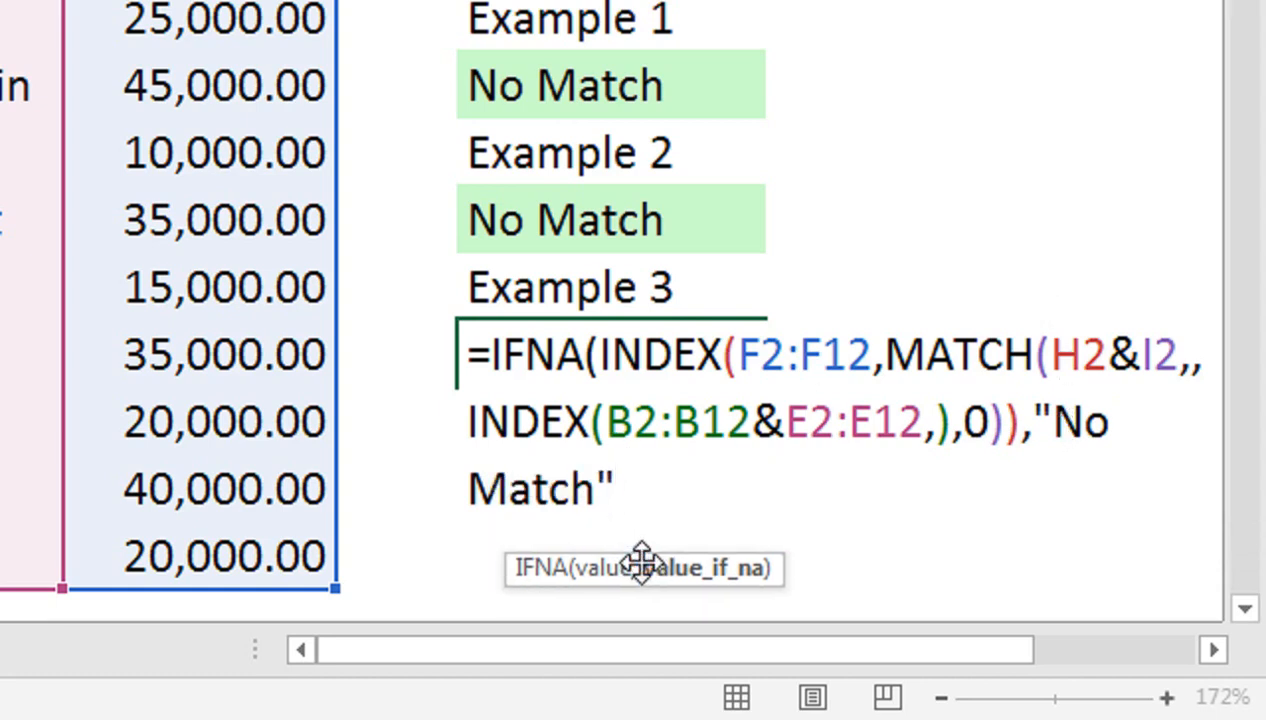
pyautogui.write(')')
pyautogui.press('Return')
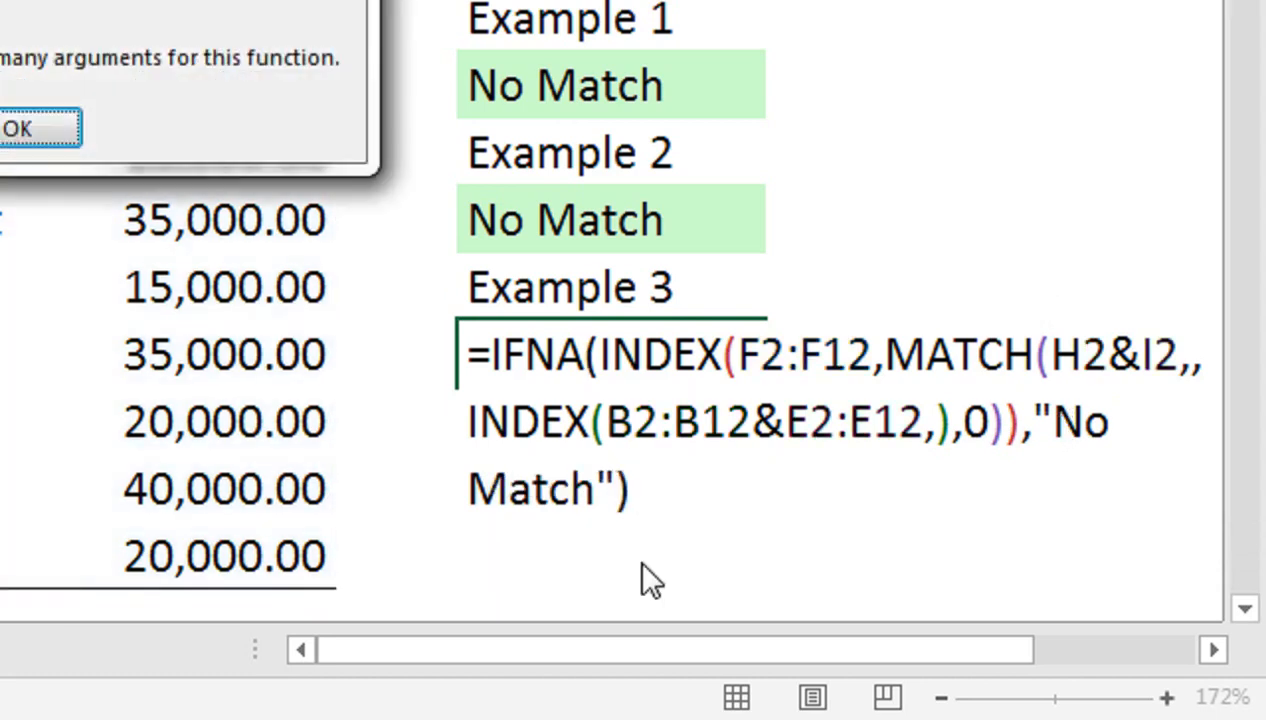
# Step: Remove the extra comma after H2&I2 in the MATCH function and enter the corrected formula in H9
pyautogui.press('Return')
pyautogui.click(963, 424)
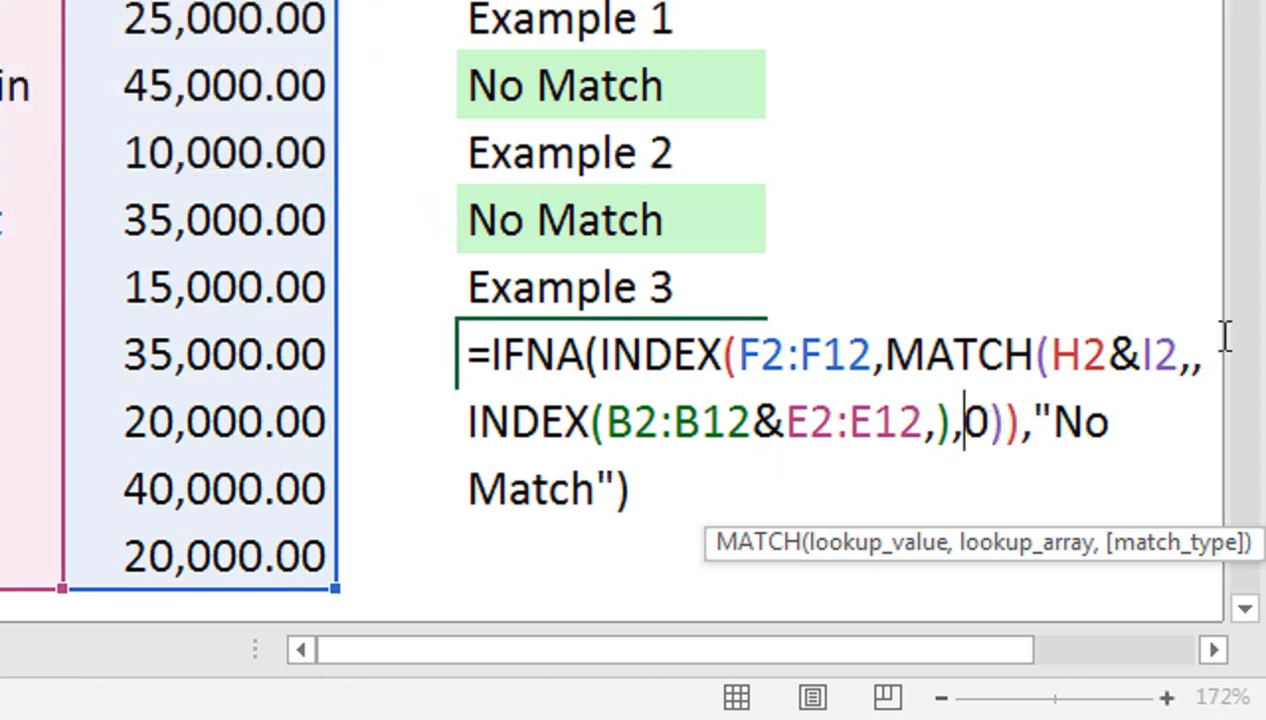
pyautogui.click(1197, 370)
pyautogui.click(1190, 385)
pyautogui.press('BackSpace')
pyautogui.press('Return')
pyautogui.press('Up')
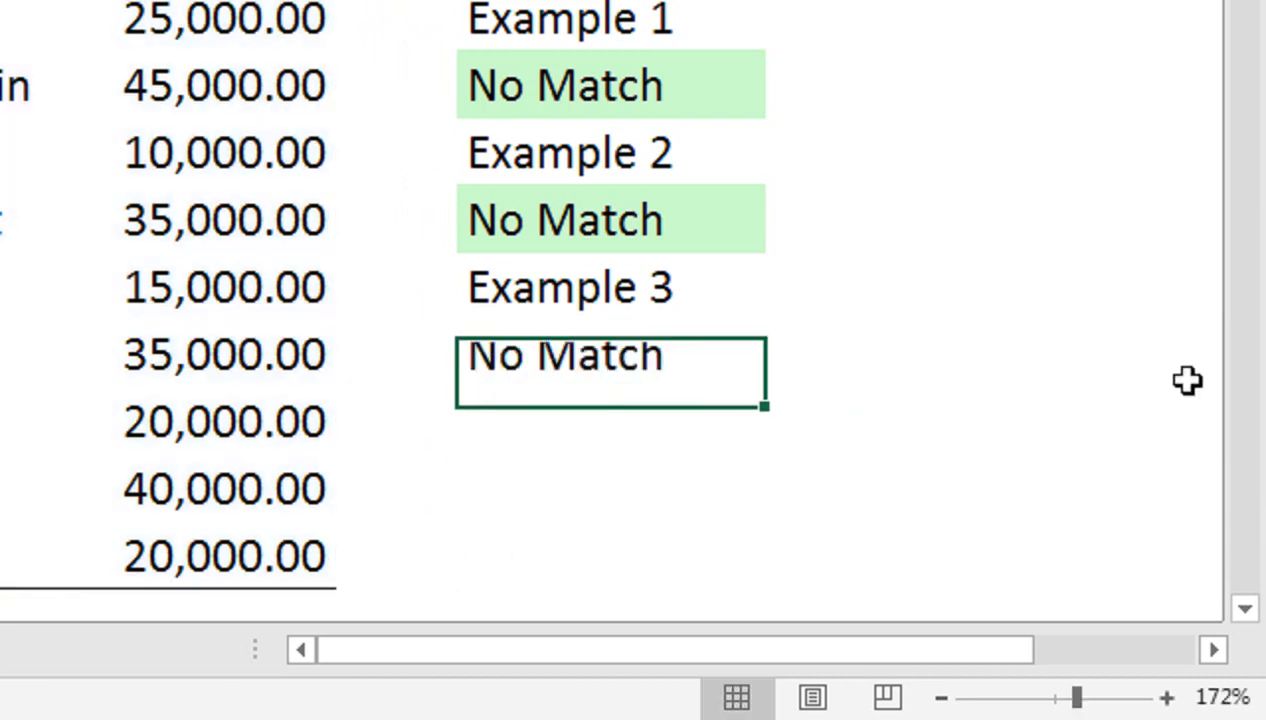
# Step: Copy the green cell formatting from H7 to the Example 3 result in H9
pyautogui.click(556, 225)
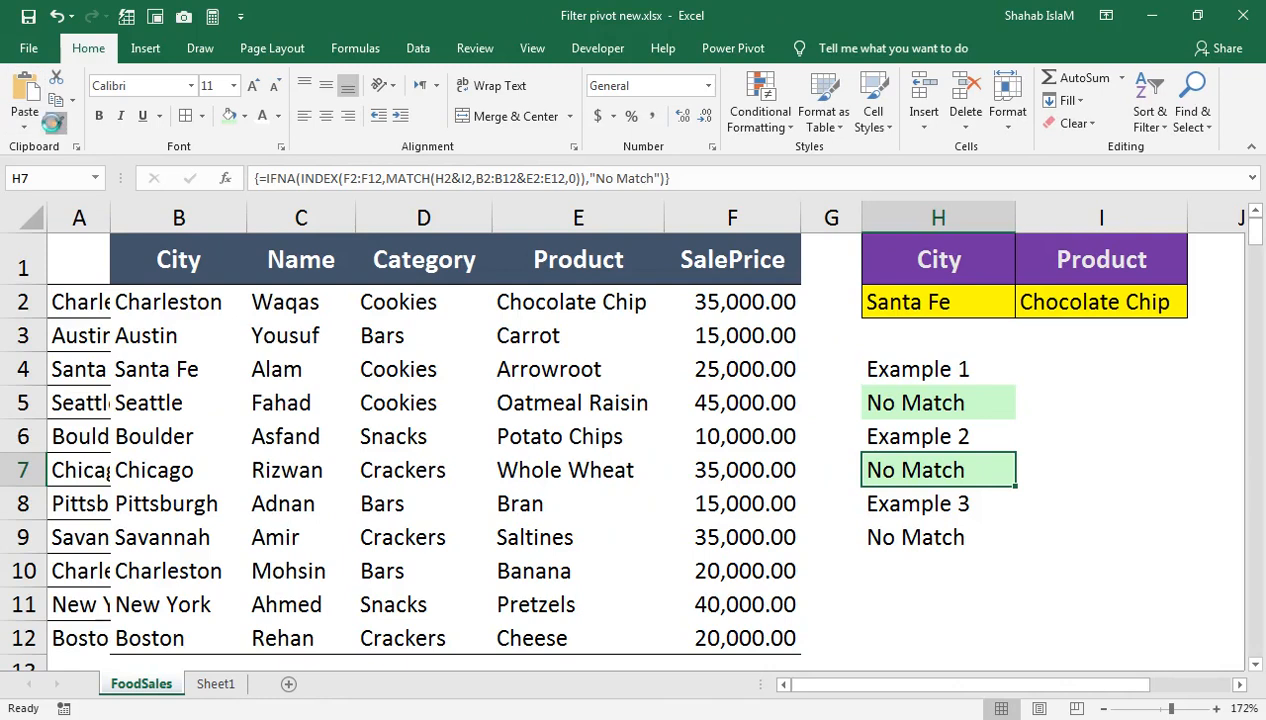
pyautogui.click(57, 120)
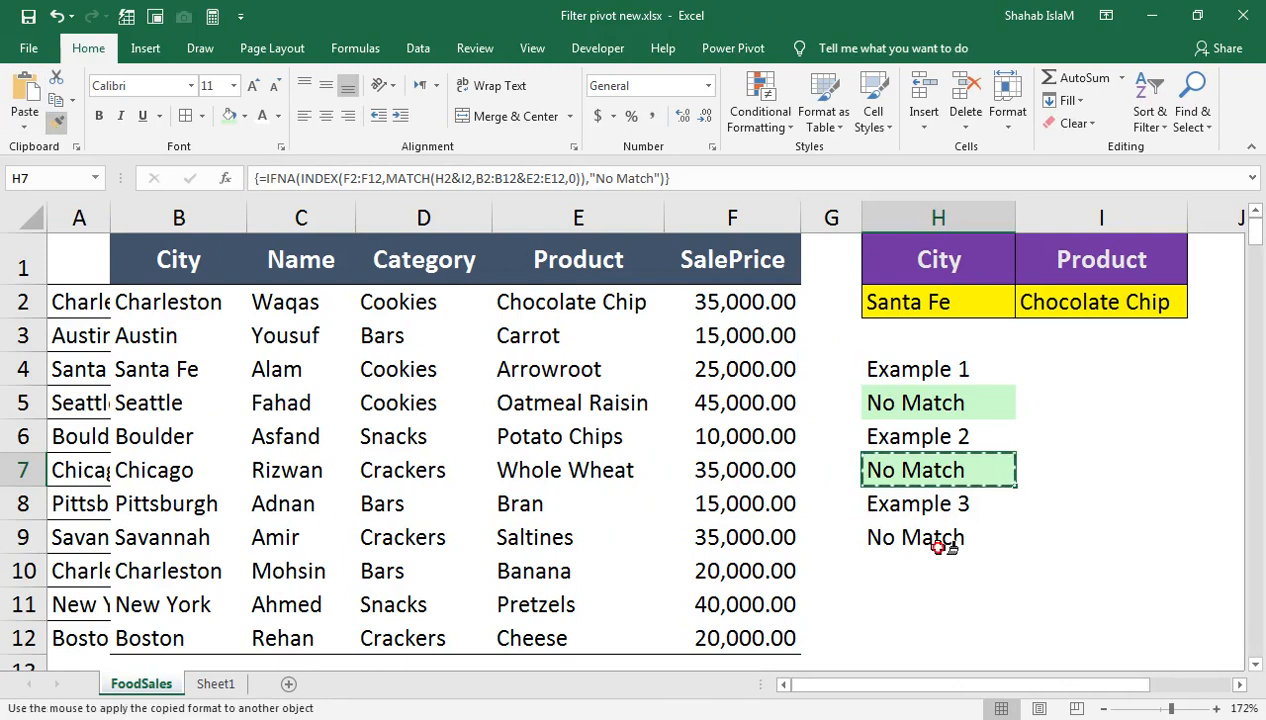
pyautogui.click(938, 546)
# Step: Set the lookup city in H2 to Seattle and the lookup product in I2 to Oatmeal Raisin
pyautogui.click(962, 297)
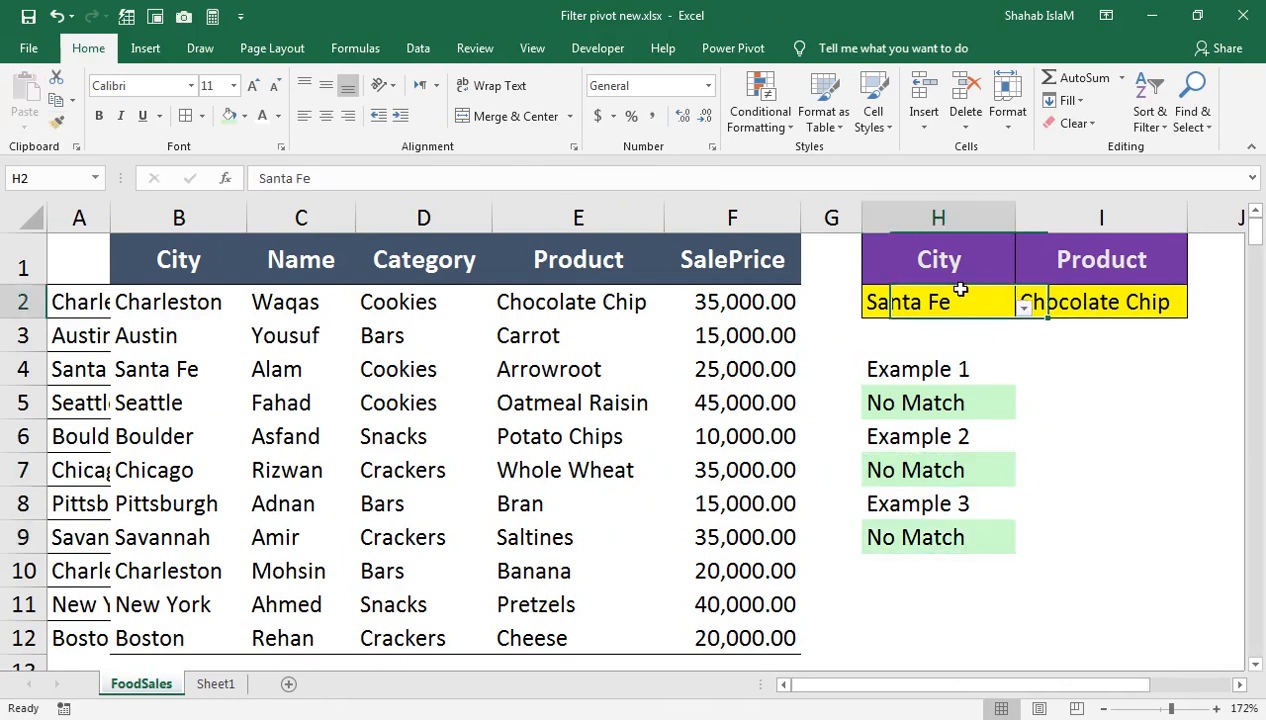
pyautogui.click(1021, 308)
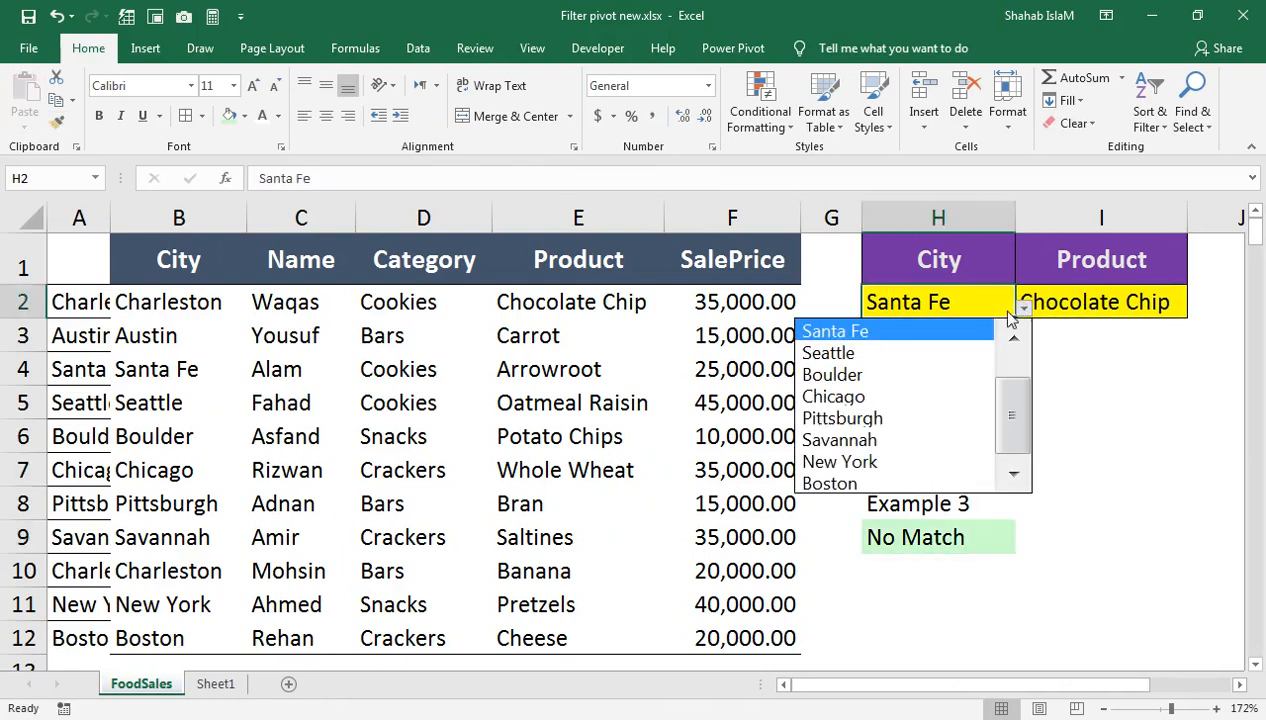
pyautogui.click(968, 355)
pyautogui.click(1154, 313)
pyautogui.click(1196, 308)
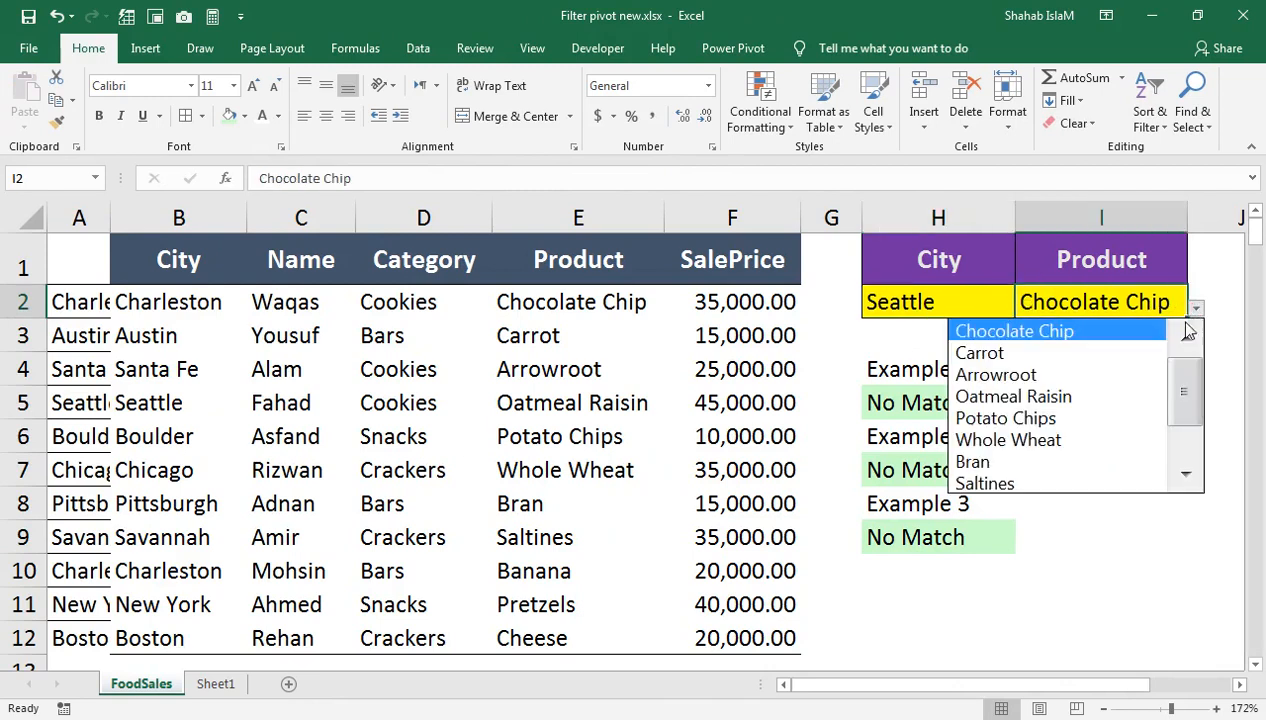
pyautogui.click(1130, 396)
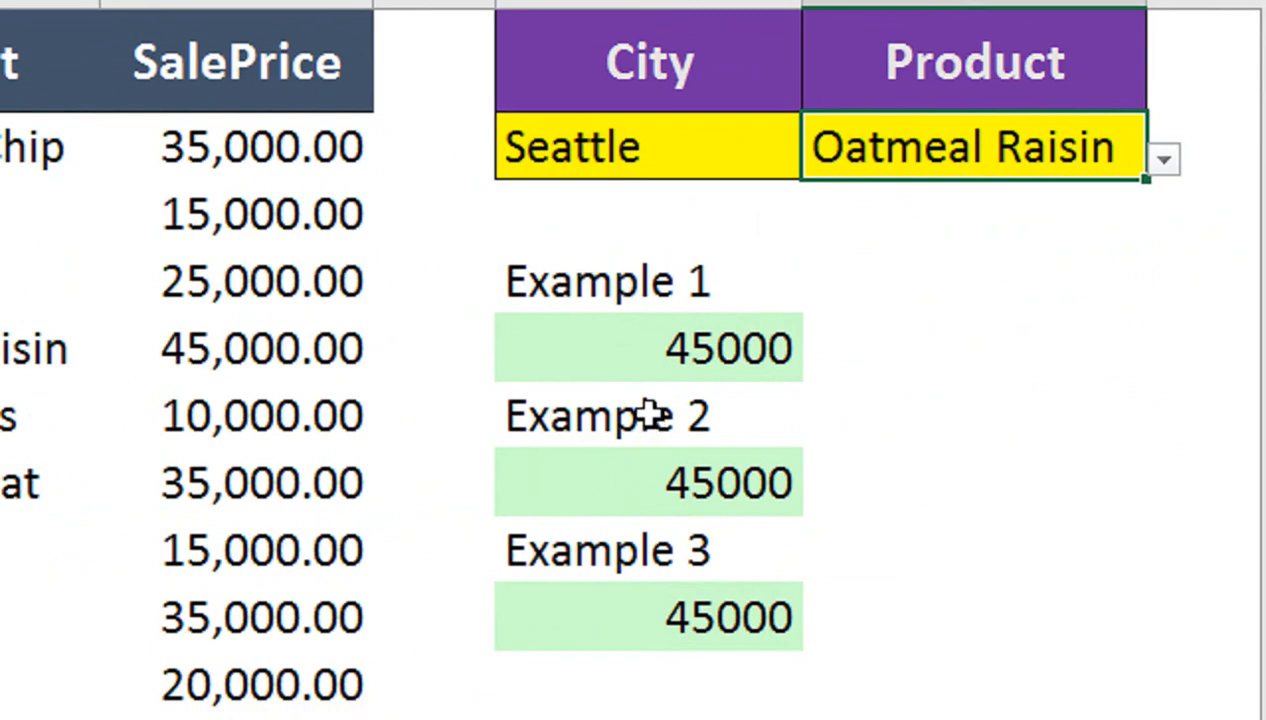
# Step: Review the formulas behind the three example results in H5, H7 and H9
pyautogui.click(641, 356)
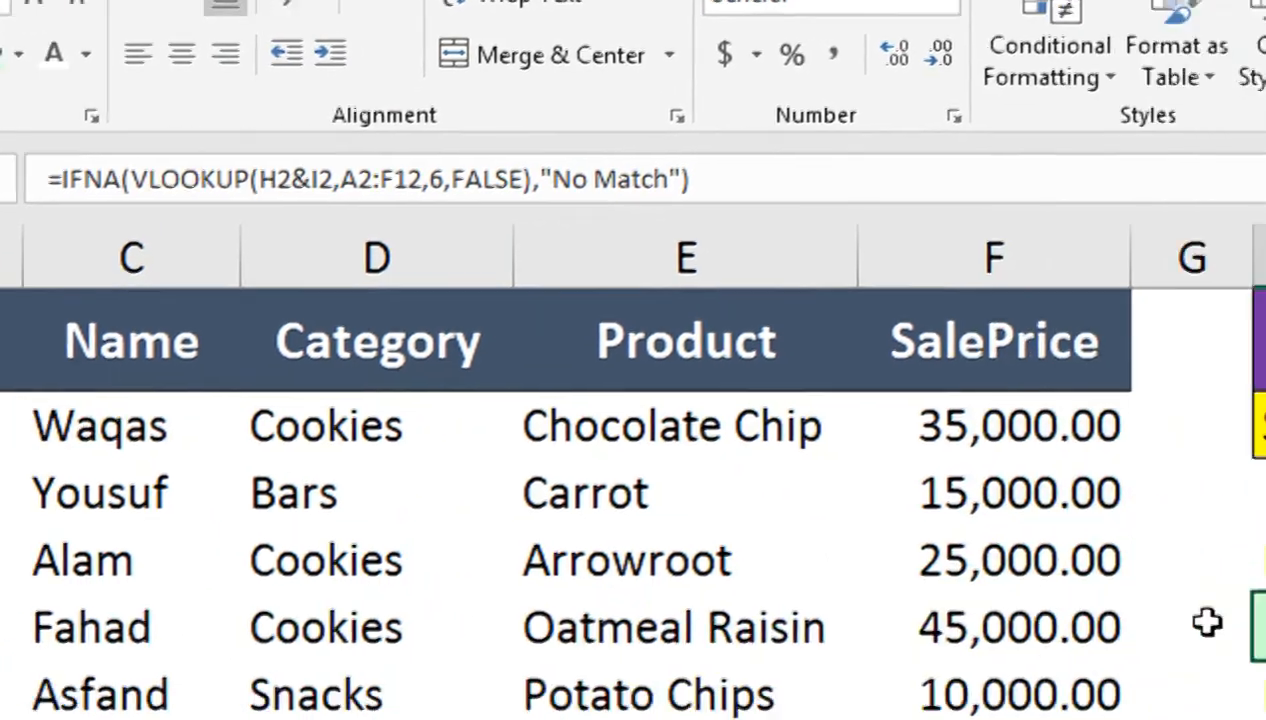
pyautogui.press('Down')
pyautogui.press('Down')
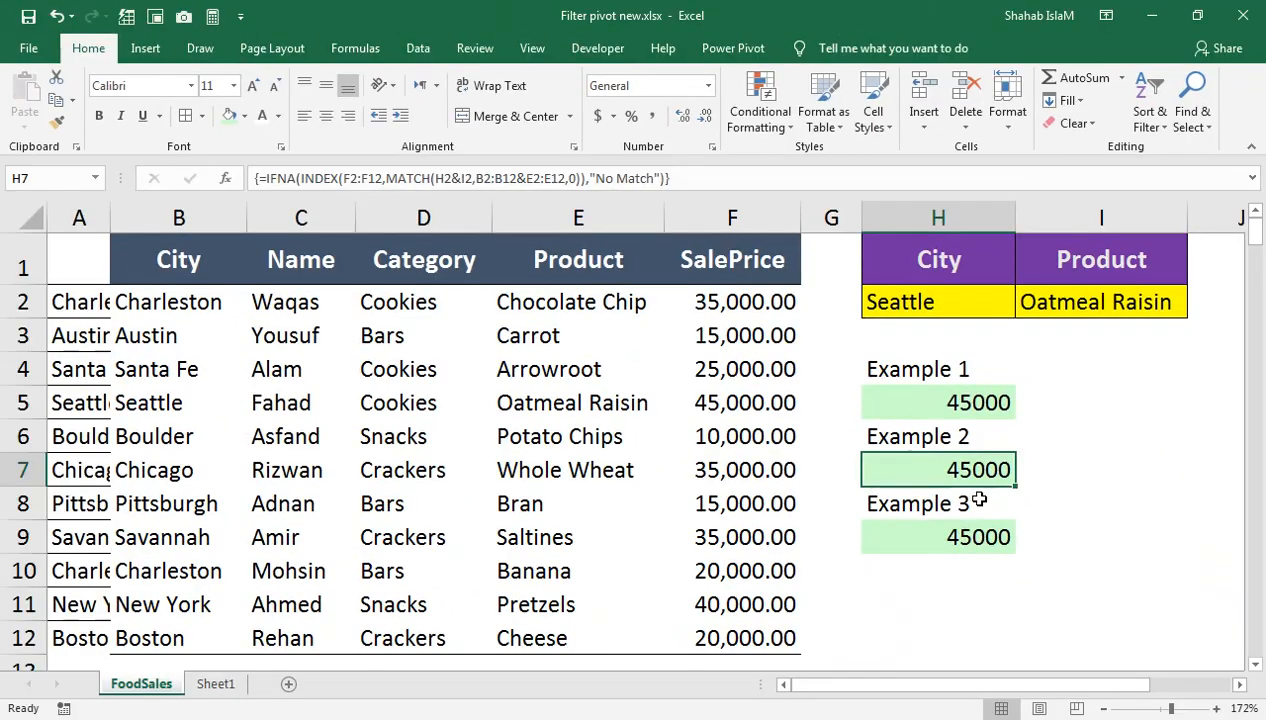
pyautogui.click(950, 512)
pyautogui.click(947, 532)
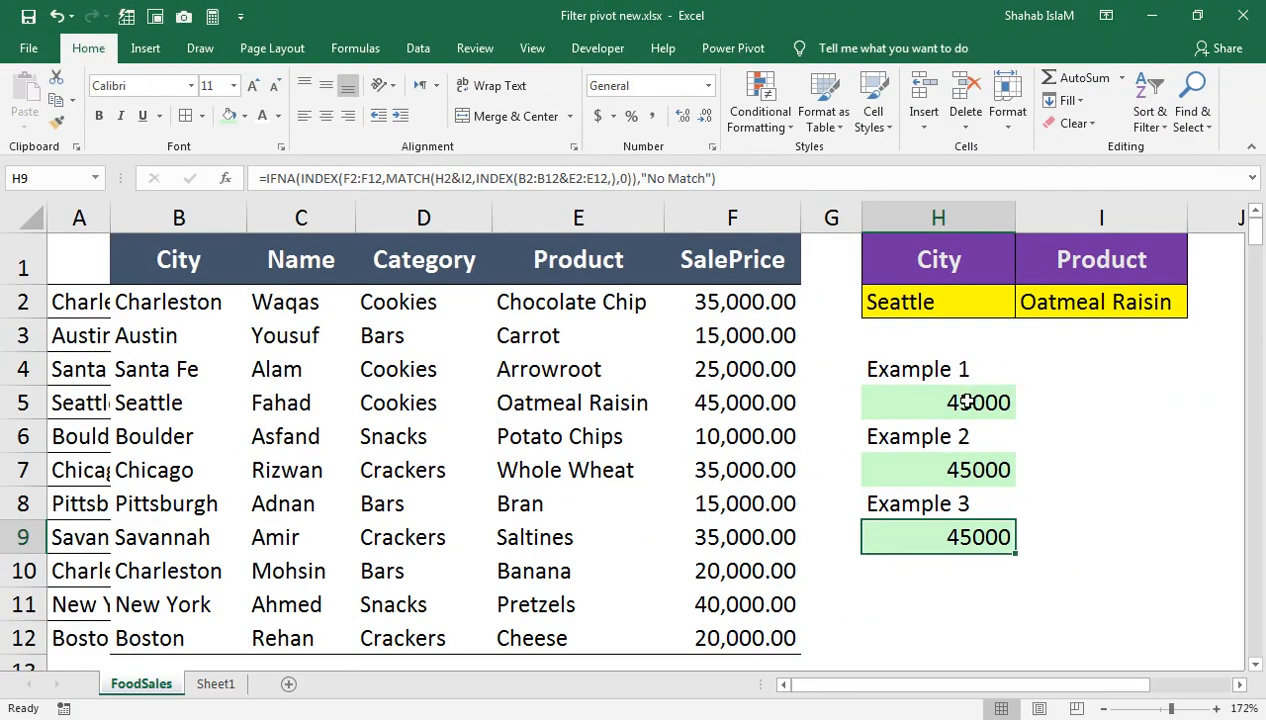
pyautogui.click(963, 402)
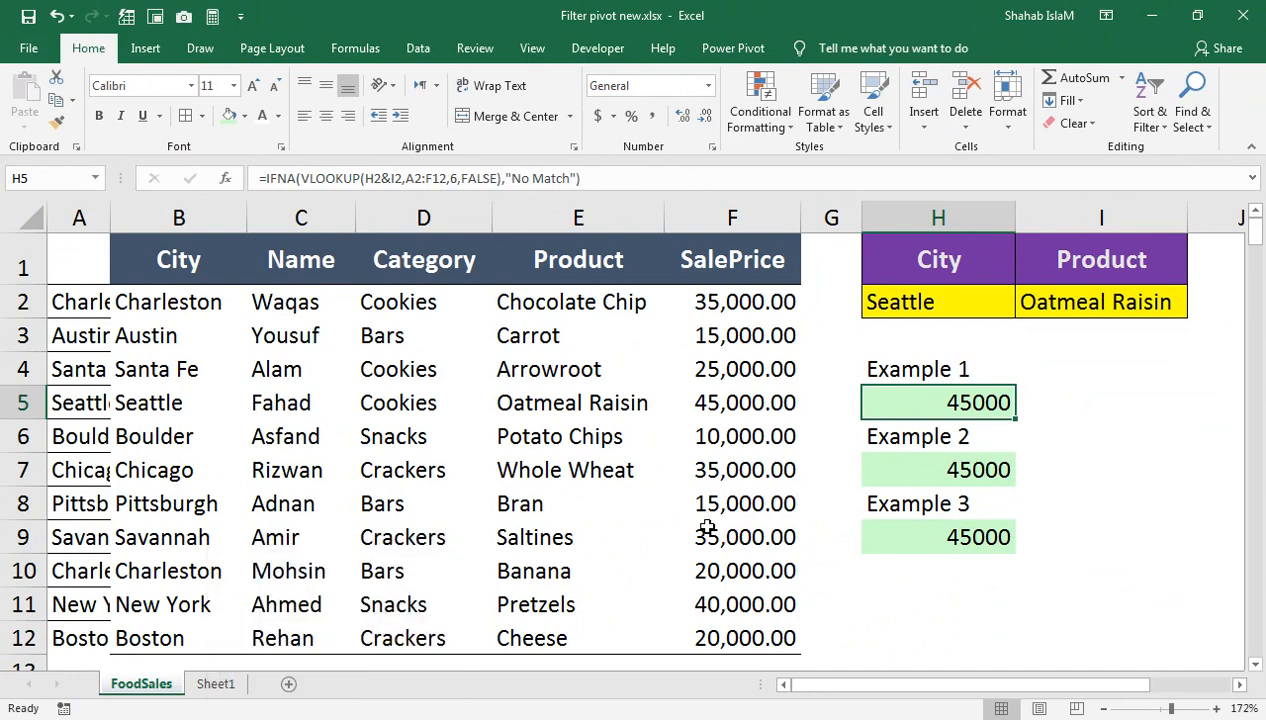
# Step: Enter the label "Example" in H10, below the Example 3 result
pyautogui.click(901, 502)
pyautogui.click(946, 567)
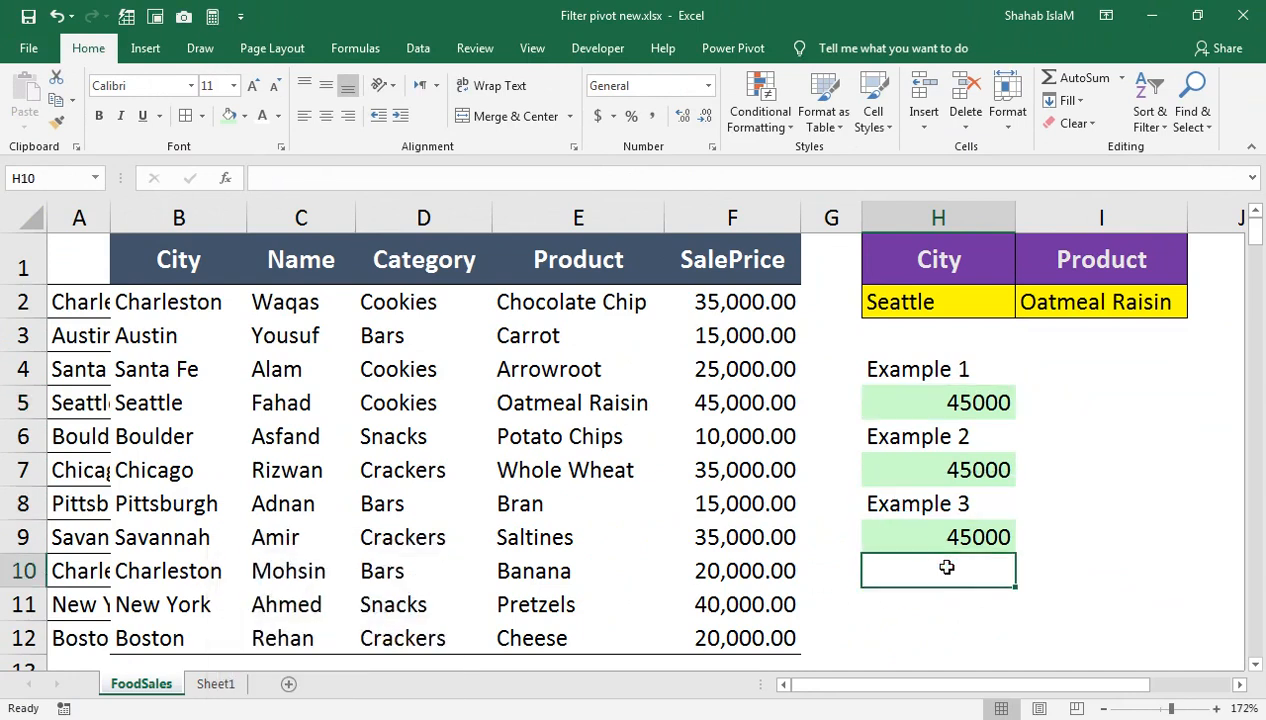
pyautogui.write('ema')
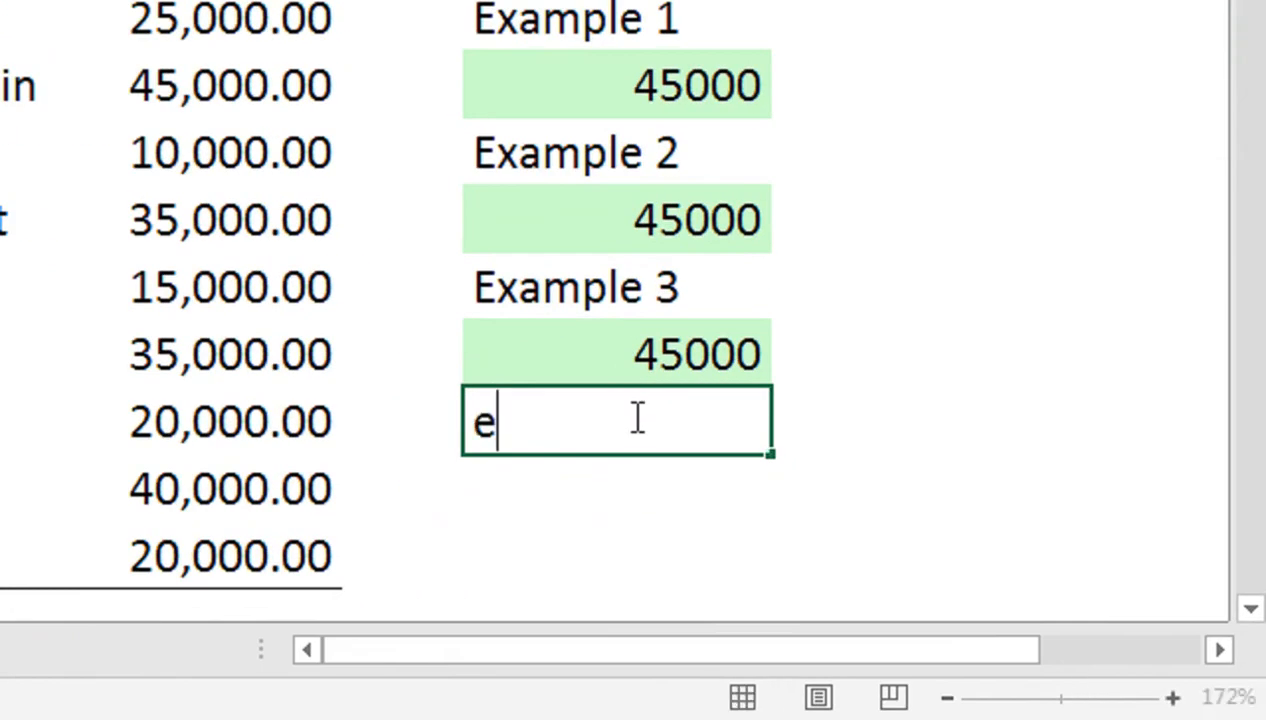
pyautogui.press('BackSpace')
pyautogui.press('BackSpace')
pyautogui.press('BackSpace')
pyautogui.write('Exam')
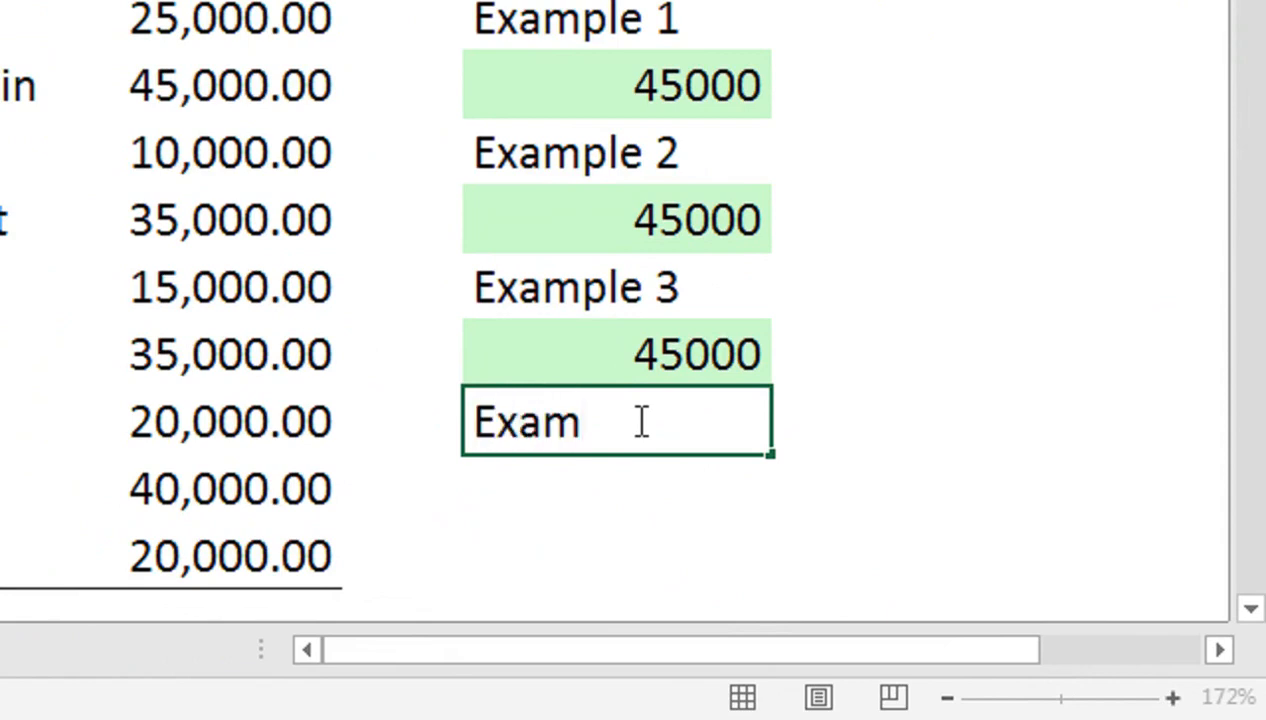
pyautogui.write('ple0')
pyautogui.press('BackSpace')
pyautogui.press('Return')
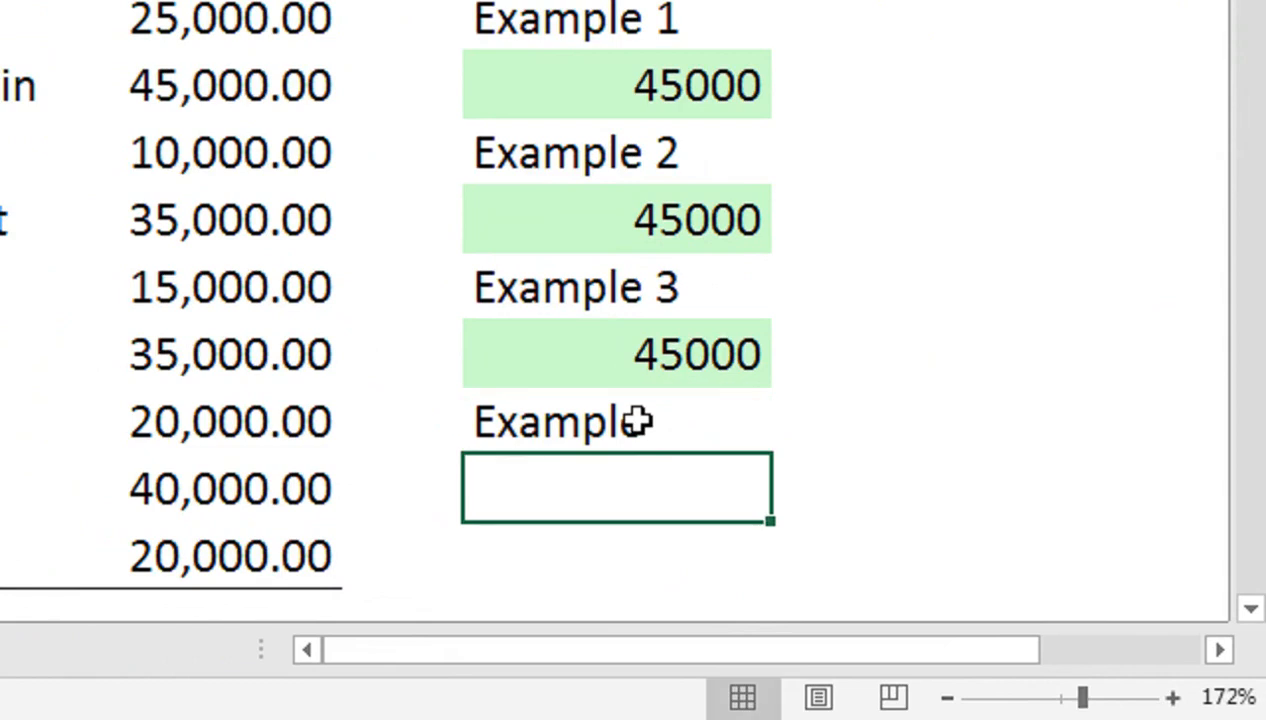
# Step: Start a VLOOKUP formula in H11 with H2&I2 as its lookup value
pyautogui.write('=vlo')
pyautogui.press('Tab')
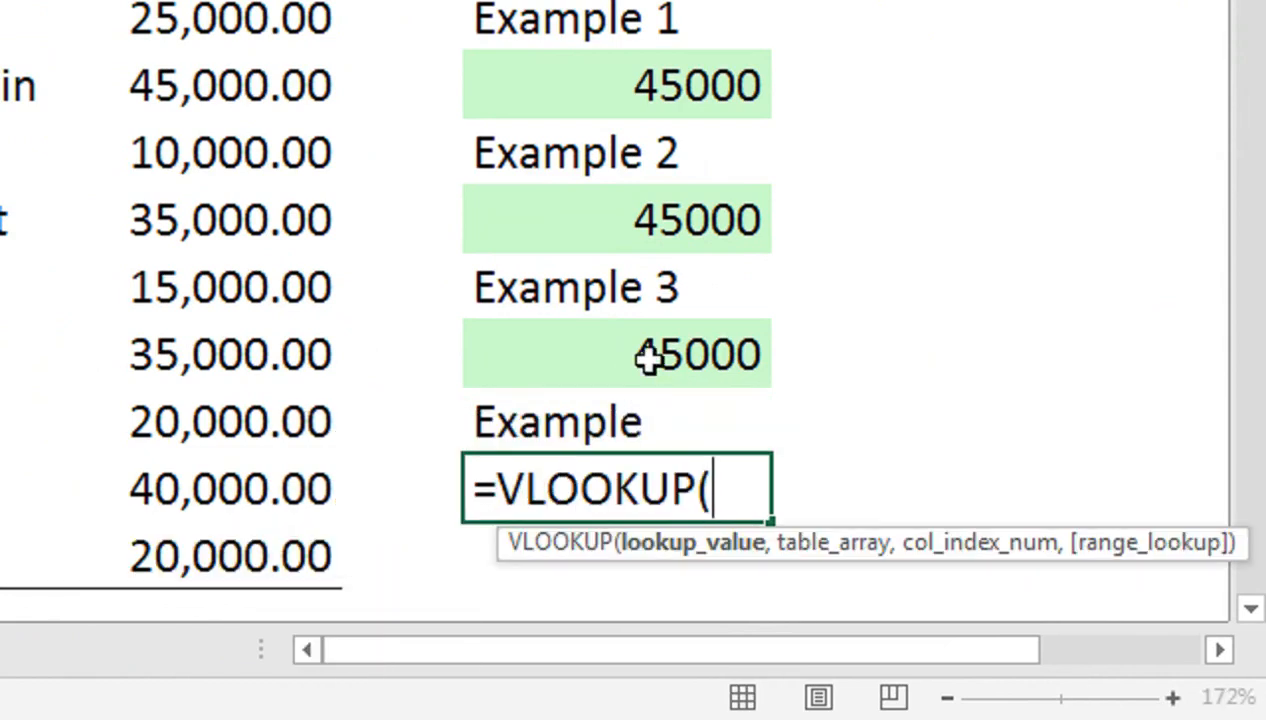
pyautogui.scroll(2, 650, 352)
pyautogui.click(700, 175)
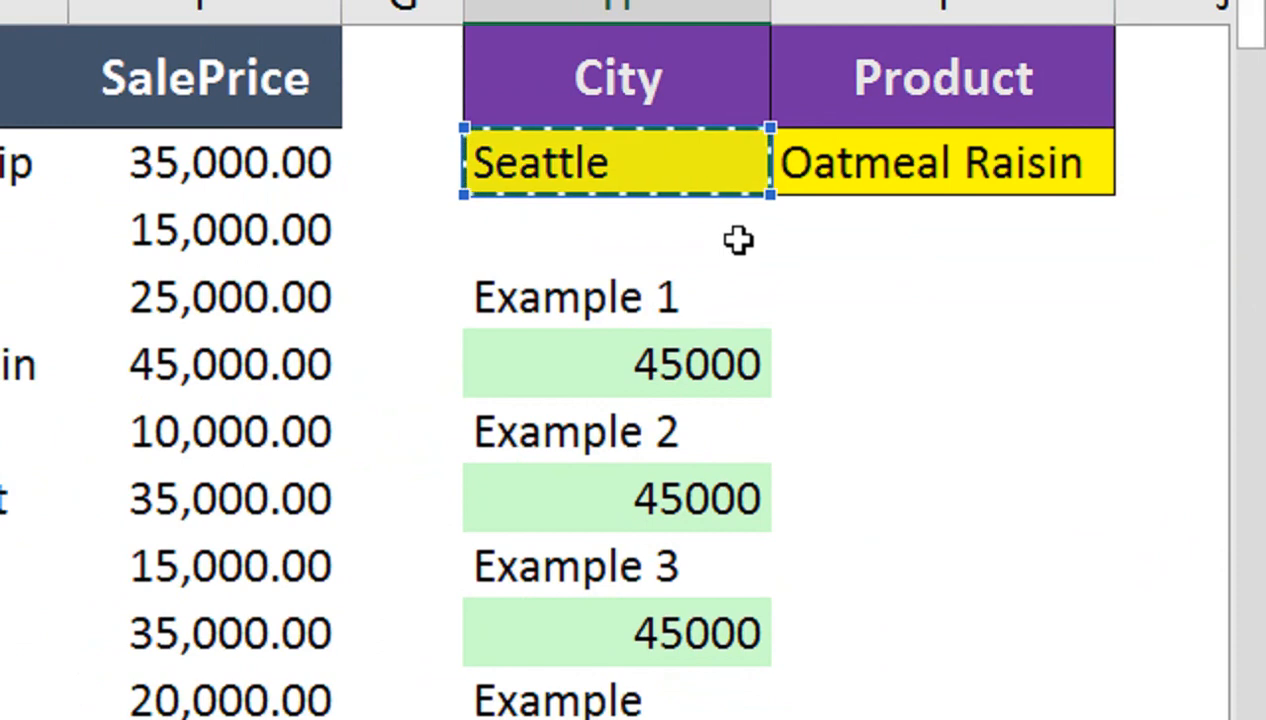
pyautogui.write(',')
pyautogui.scroll(1, 886, 163)
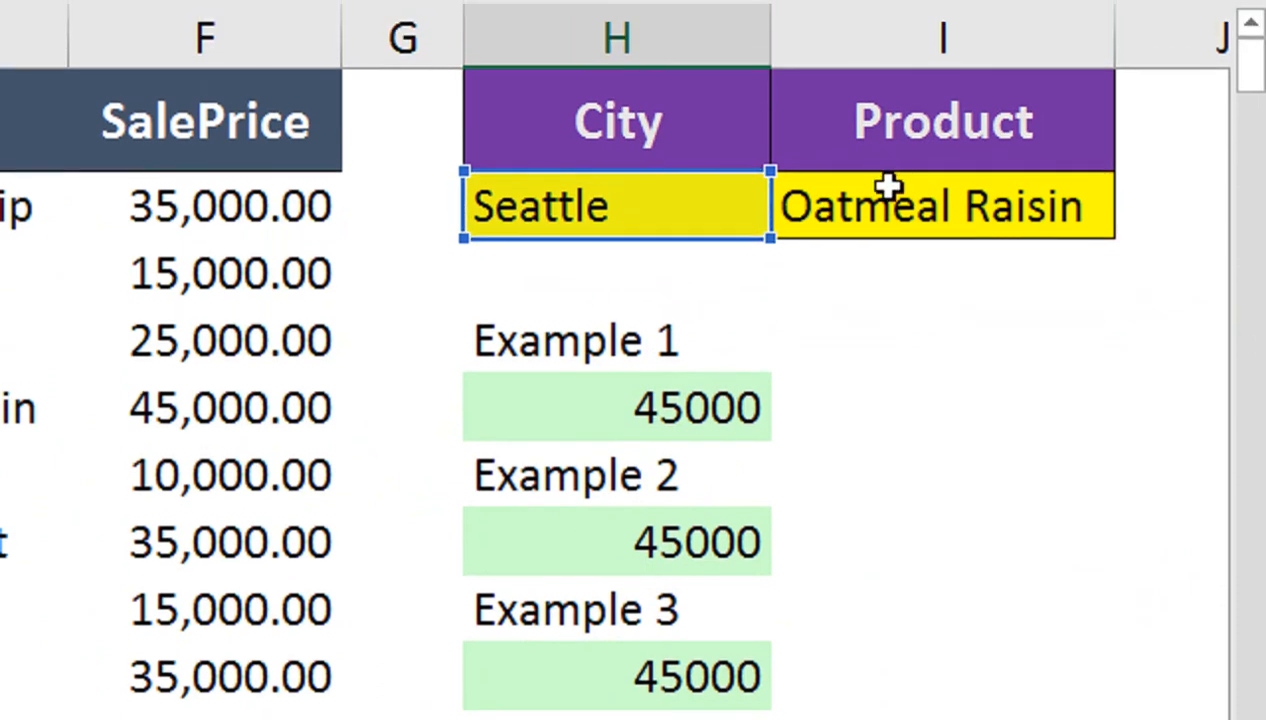
pyautogui.click(890, 186)
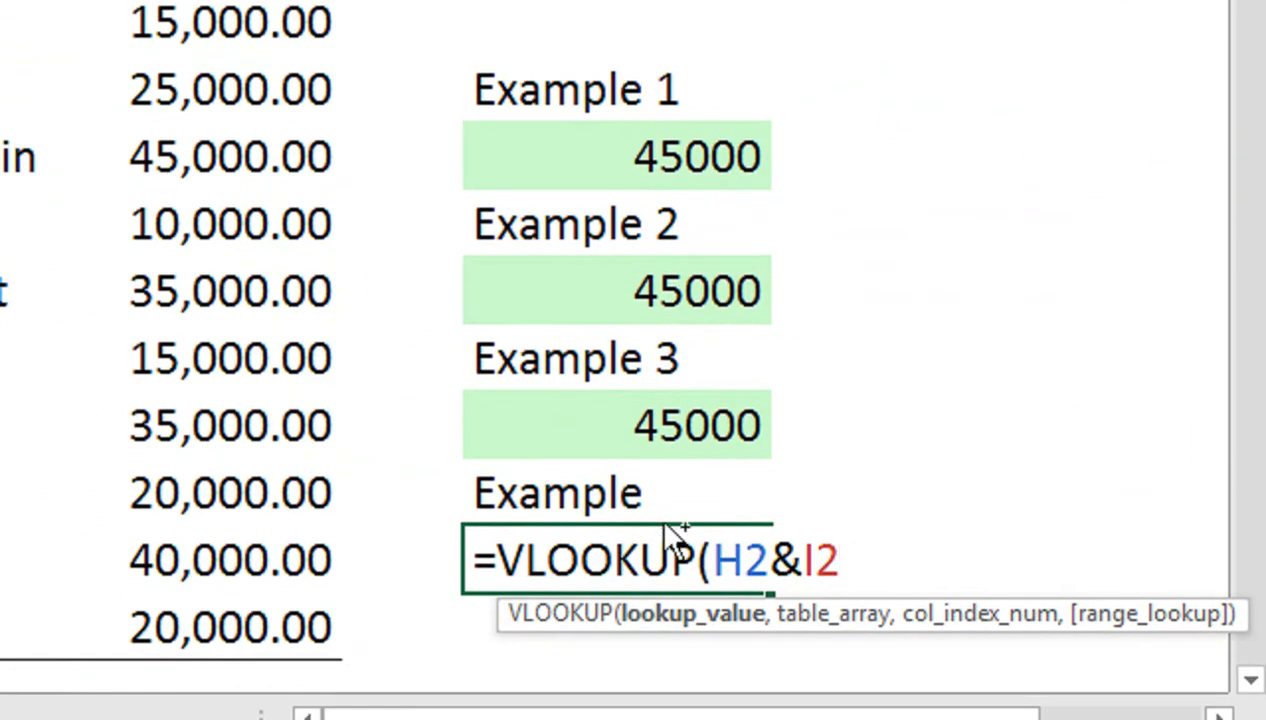
# Step: Nest a CHOOSE function as the VLOOKUP table array, with {1,2} as its index number
pyautogui.write(',chjo')
pyautogui.press('BackSpace')
pyautogui.press('BackSpace')
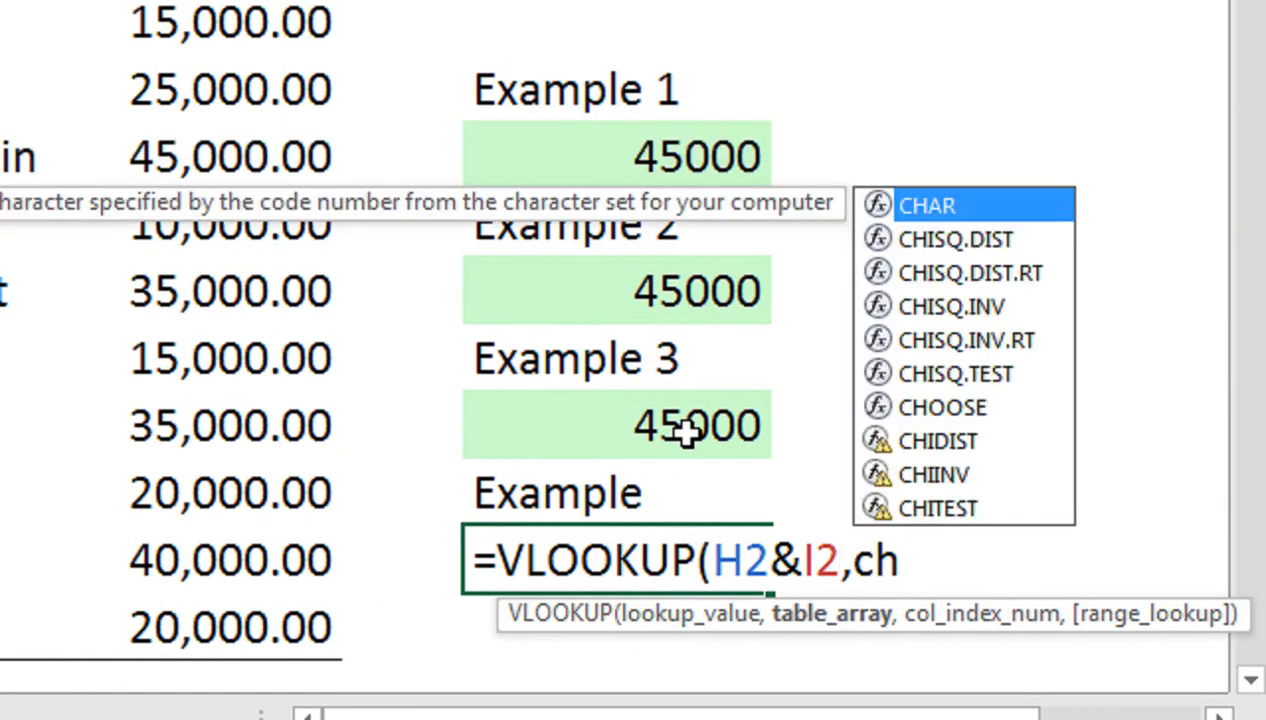
pyautogui.write('o')
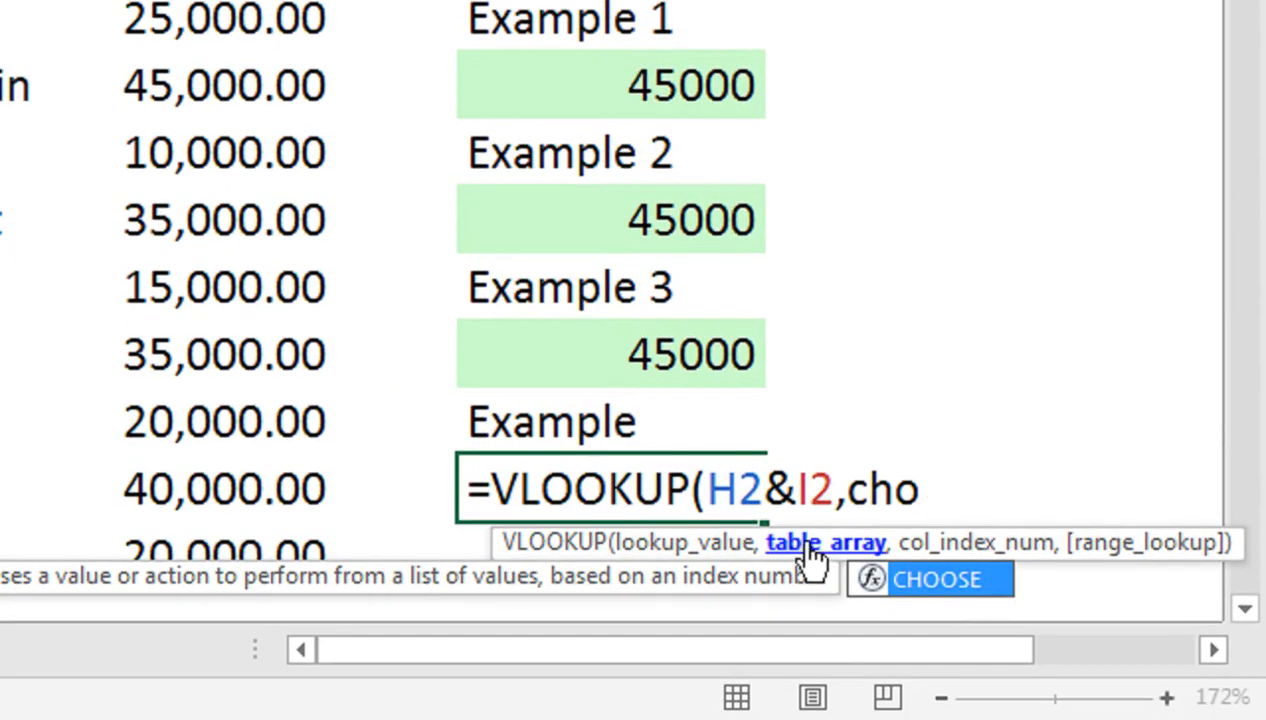
pyautogui.press('Tab')
pyautogui.write('{')
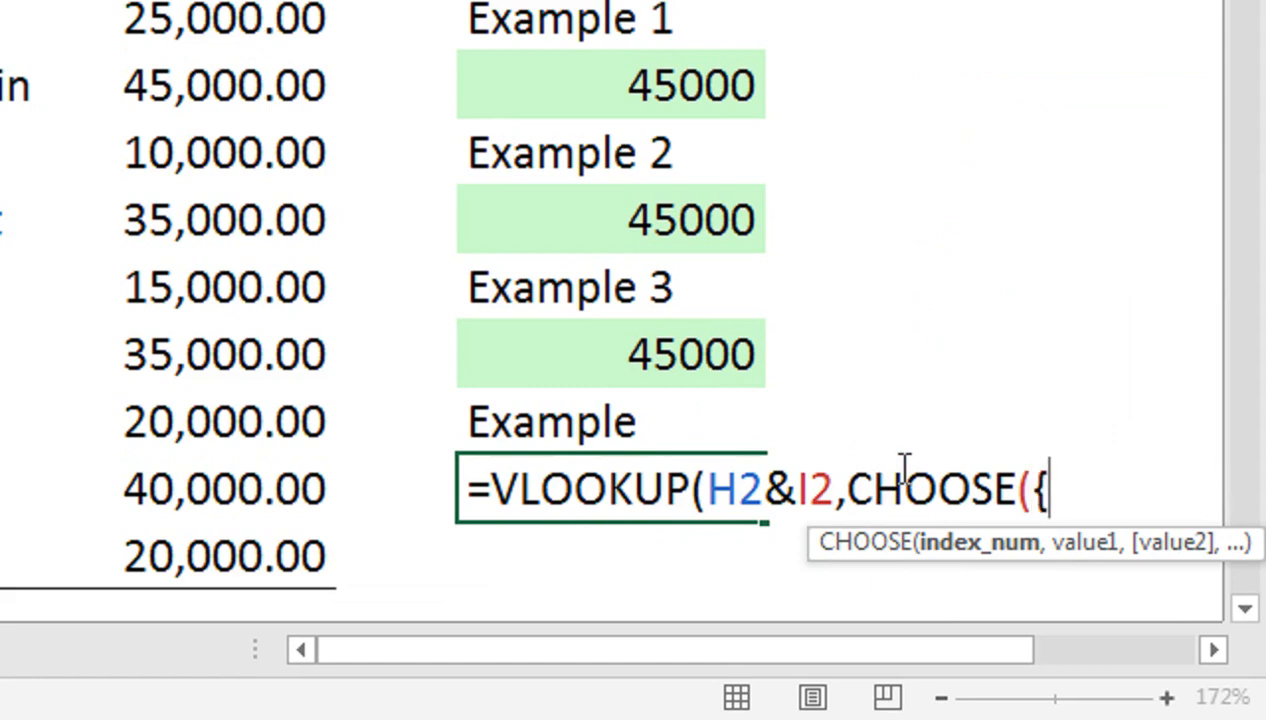
pyautogui.write('1,2},')
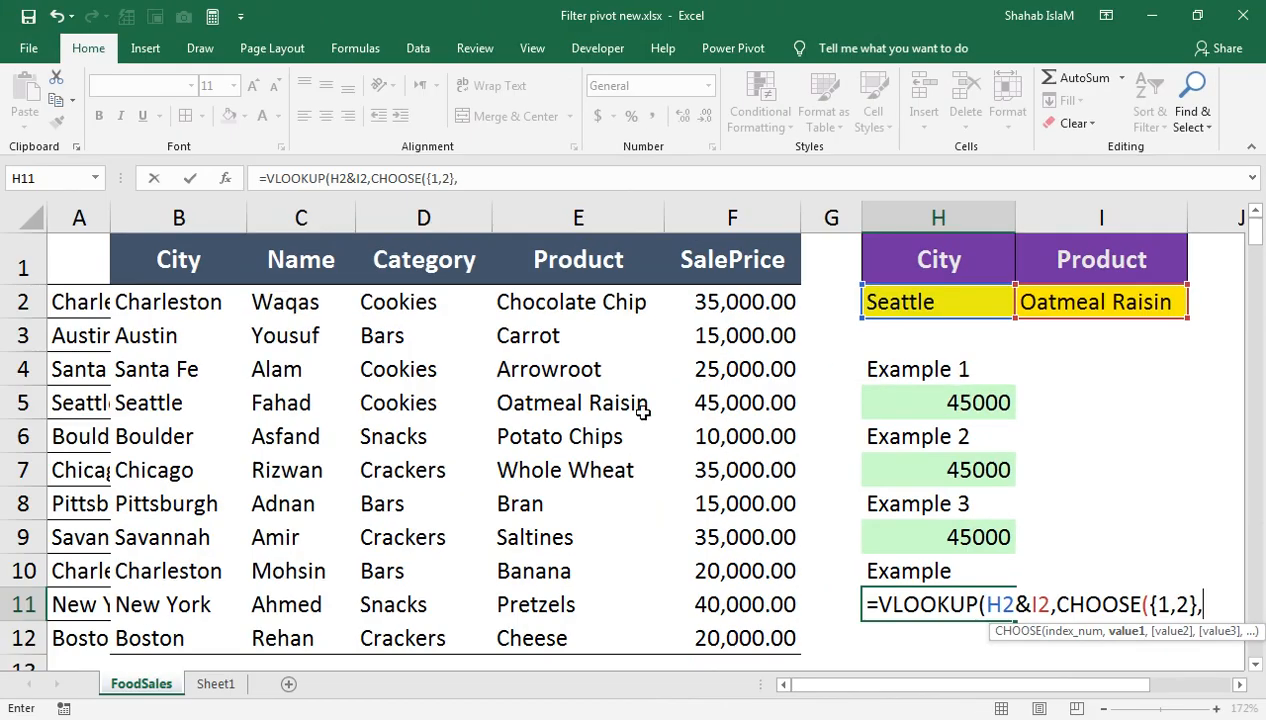
# Step: Set the first CHOOSE value to the joined City and Product ranges, B2:B12&E2:E12
pyautogui.moveTo(204, 303); pyautogui.dragTo(197, 632)
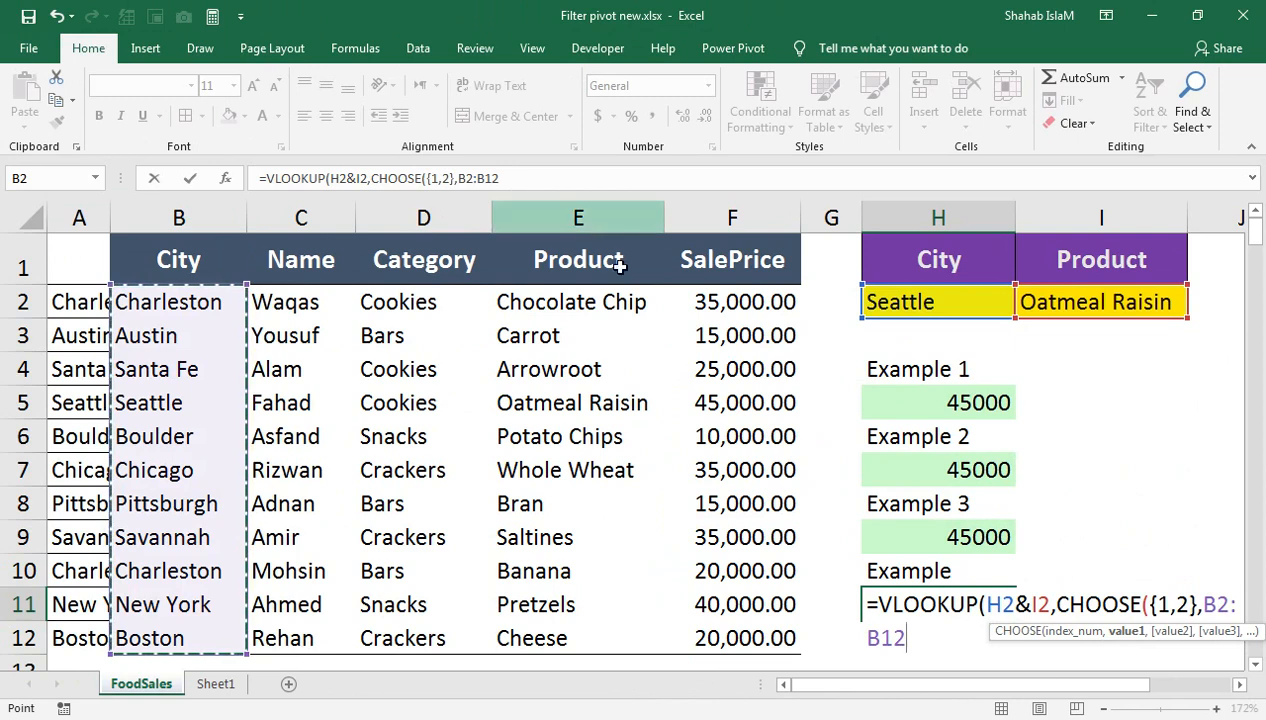
pyautogui.write('&')
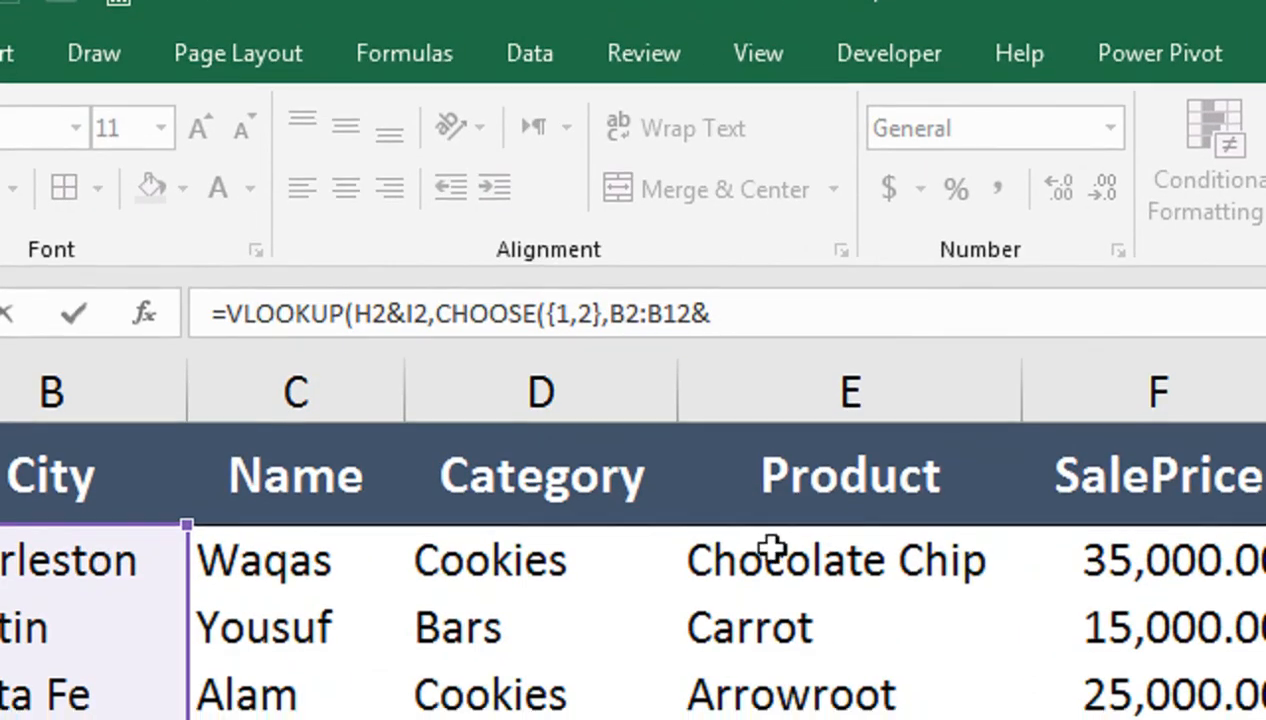
pyautogui.moveTo(547, 301); pyautogui.dragTo(540, 516)
pyautogui.moveTo(772, 660); pyautogui.dragTo(780, 719)
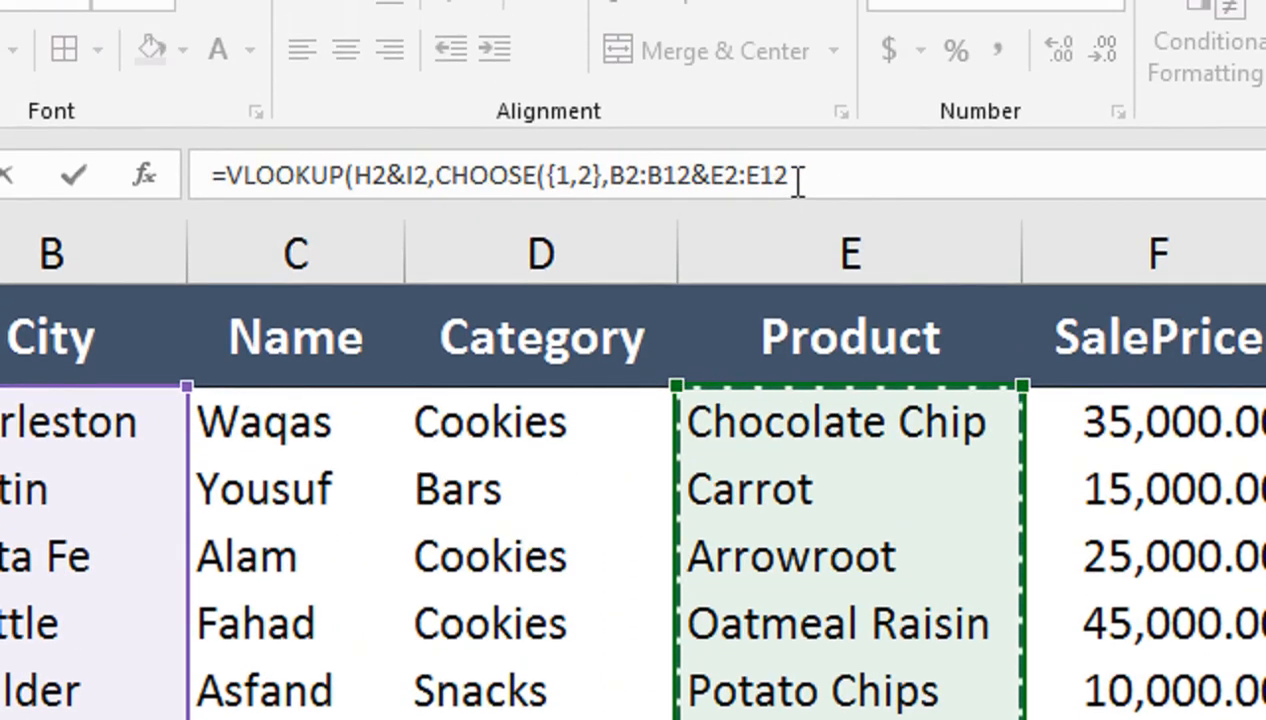
pyautogui.write(',')
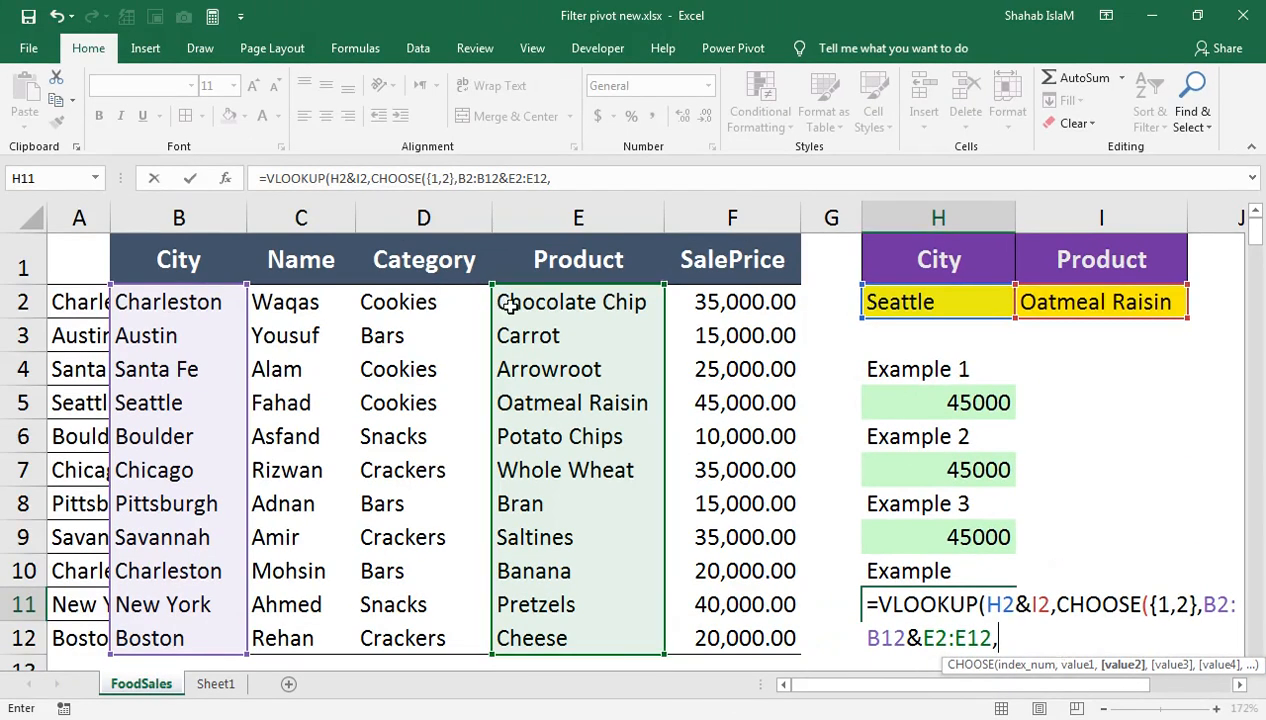
# Step: Set the second CHOOSE value to the SalePrice range F2:F12, close CHOOSE and continue to the VLOOKUP column index argument
pyautogui.moveTo(693, 300); pyautogui.dragTo(694, 640)
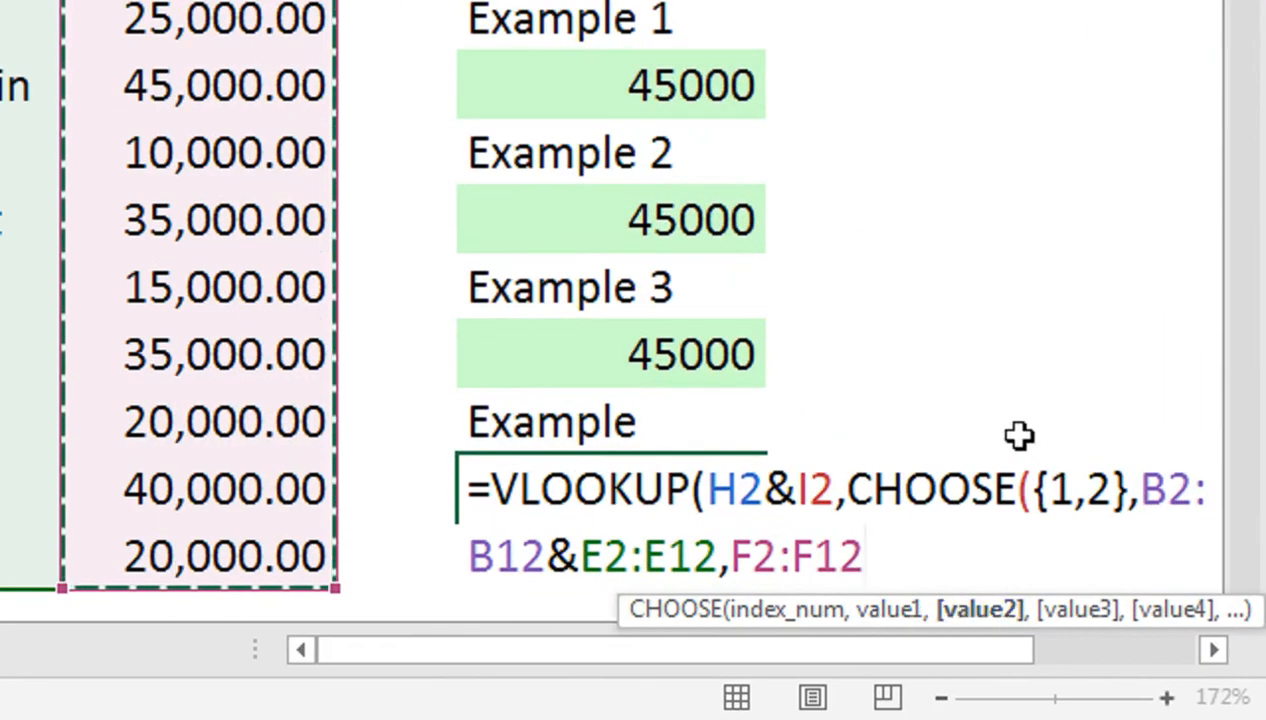
pyautogui.write(')')
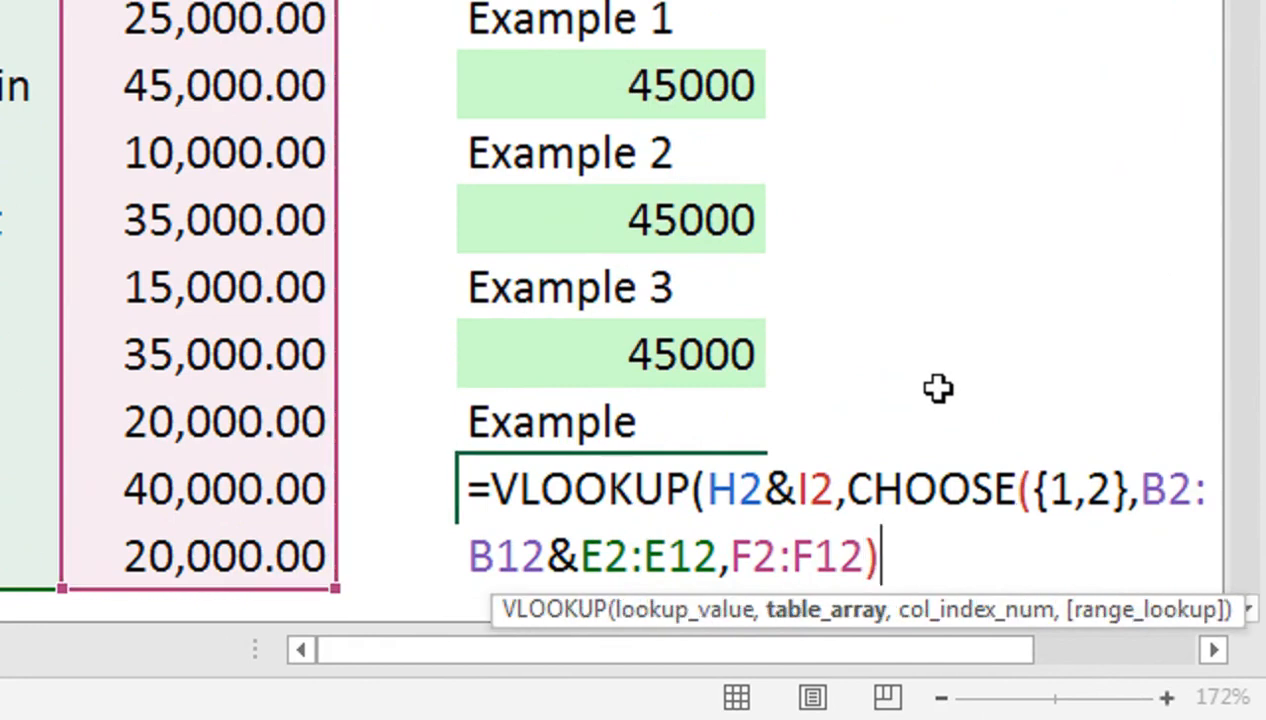
pyautogui.write(',')
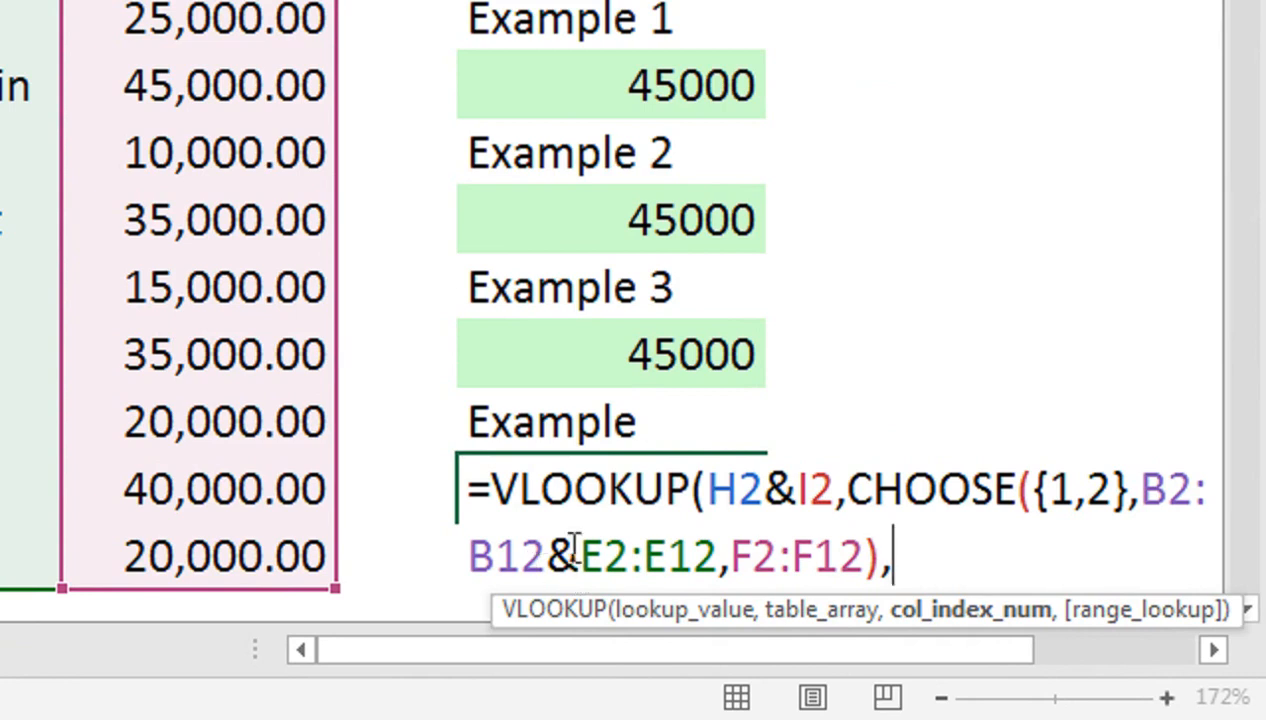
# Step: Set the VLOOKUP column index number in H11 to 2 and continue to the range lookup argument
pyautogui.click(728, 556)
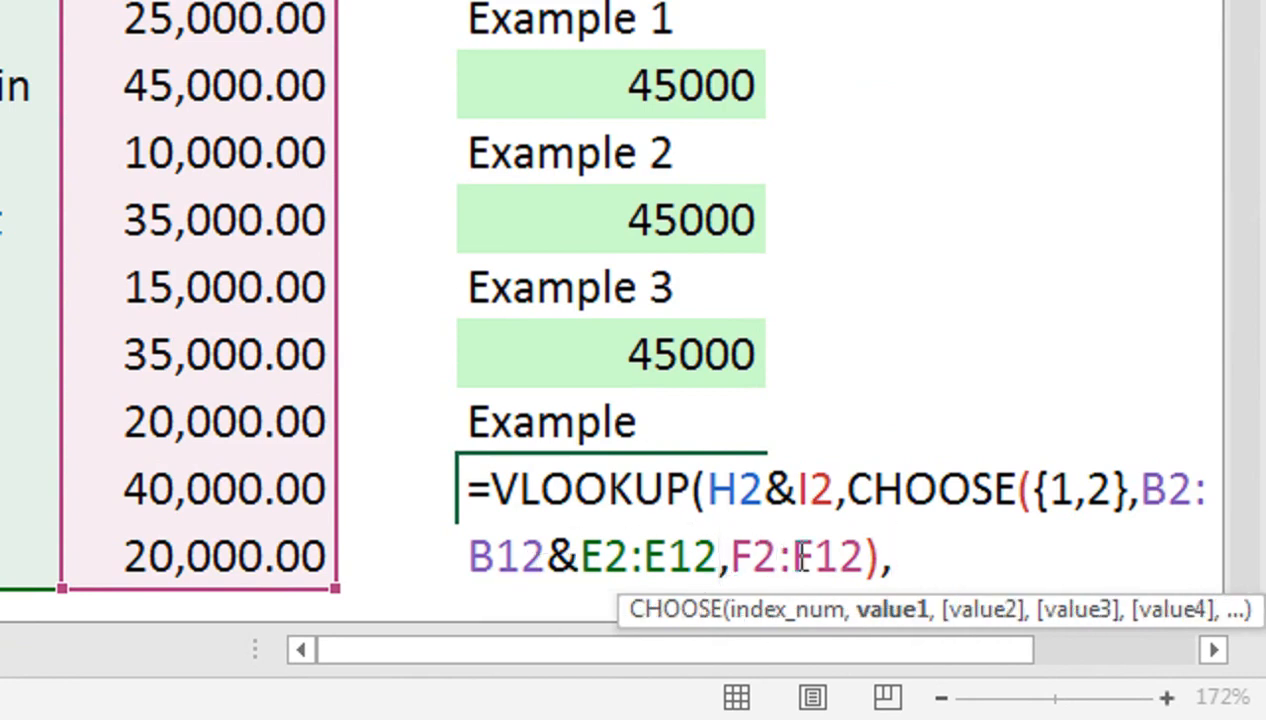
pyautogui.click(910, 557)
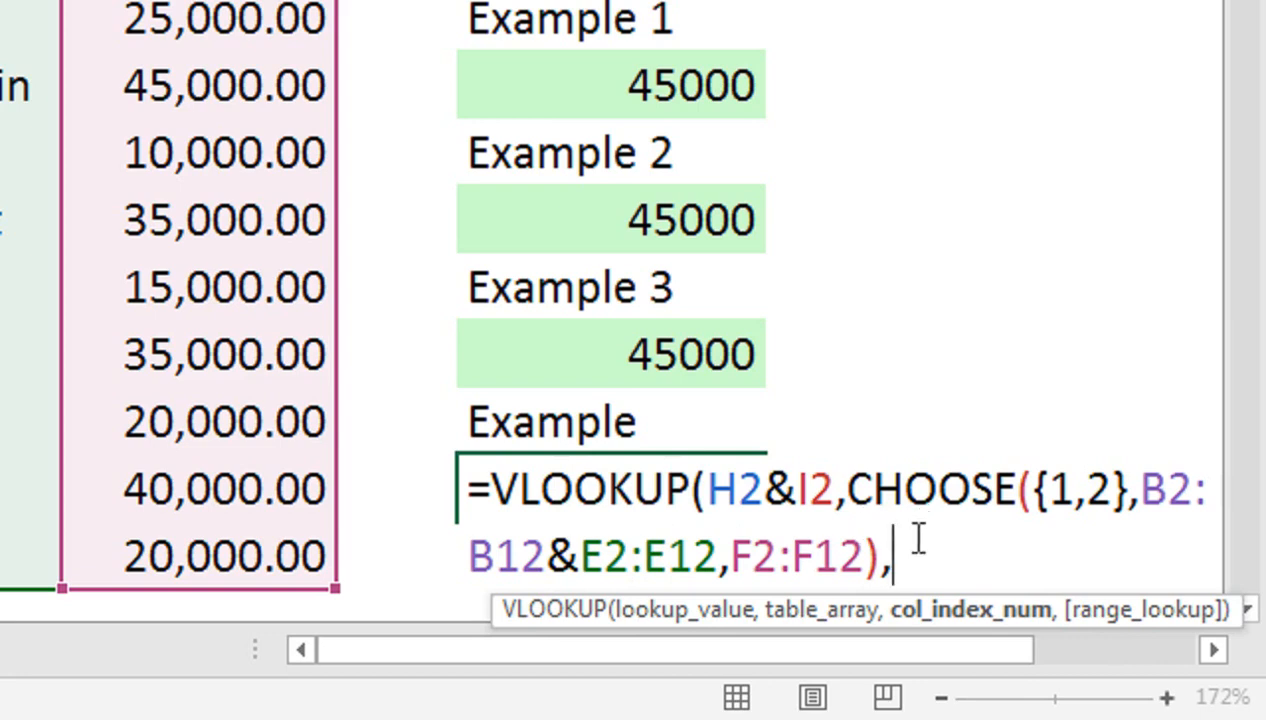
pyautogui.write('2,')
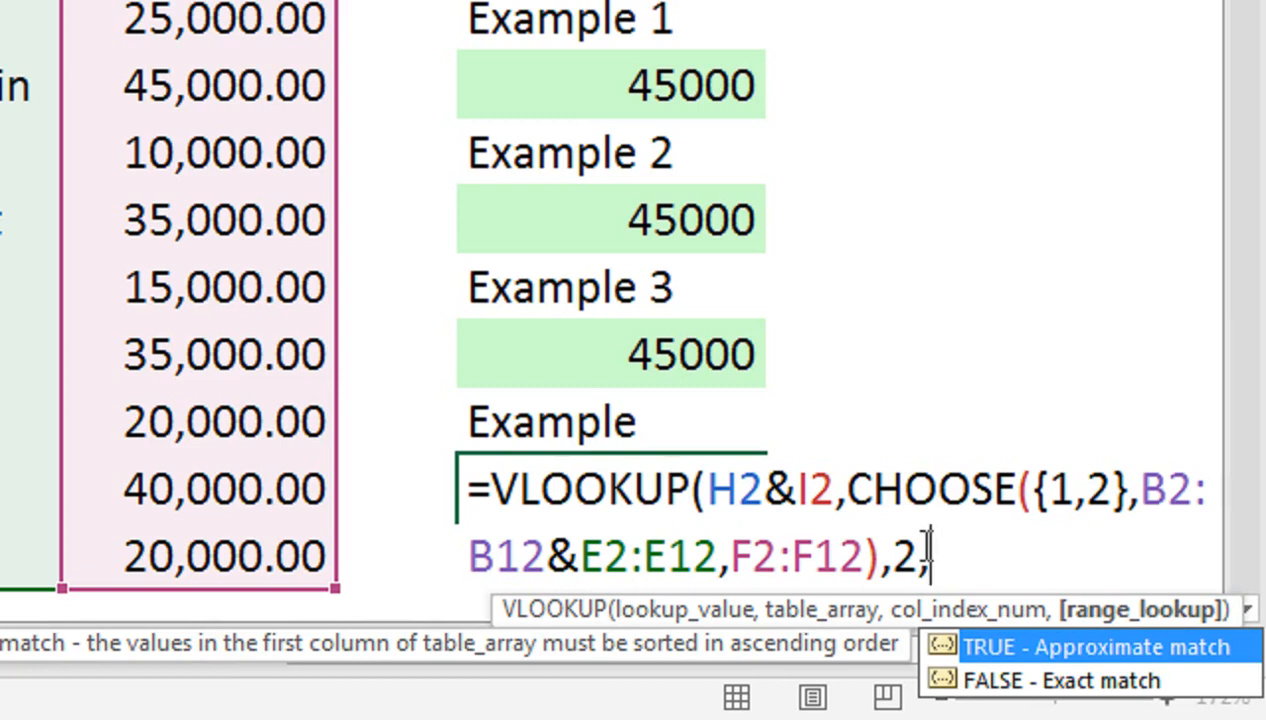
pyautogui.press('Down')
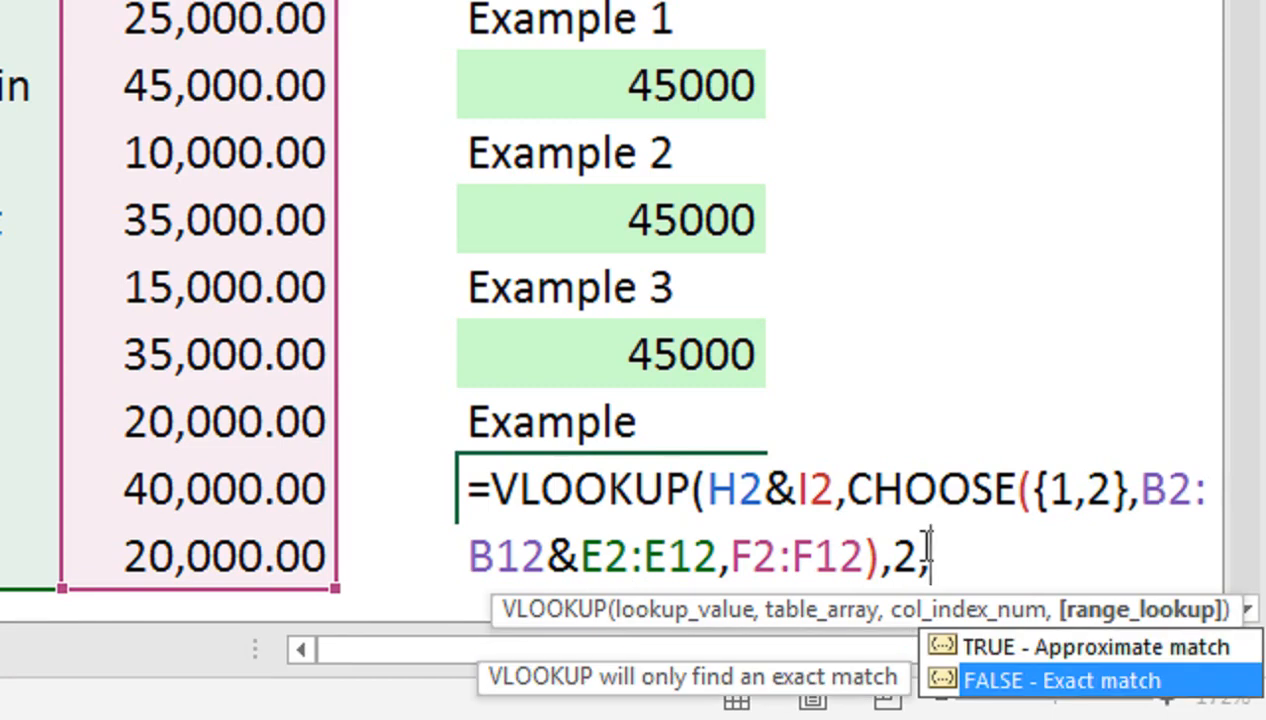
pyautogui.press('Up')
pyautogui.write('1')
pyautogui.press('BackSpace')
pyautogui.press('Down')
pyautogui.press('Tab')
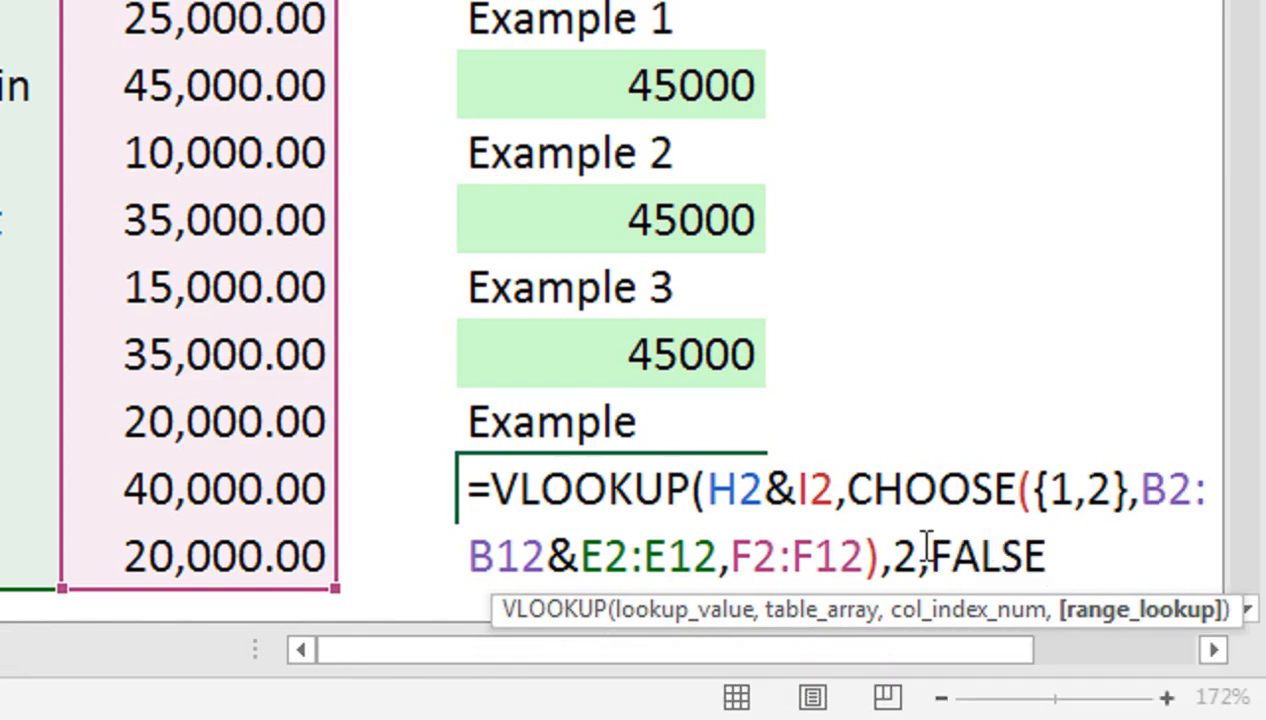
pyautogui.press('BackSpace')
pyautogui.press('BackSpace')
pyautogui.press('BackSpace')
pyautogui.press('BackSpace')
pyautogui.press('BackSpace')
# Step: Finish the VLOOKUP in H11 with 0 as its range lookup and enter it as a regular formula
pyautogui.write('0')
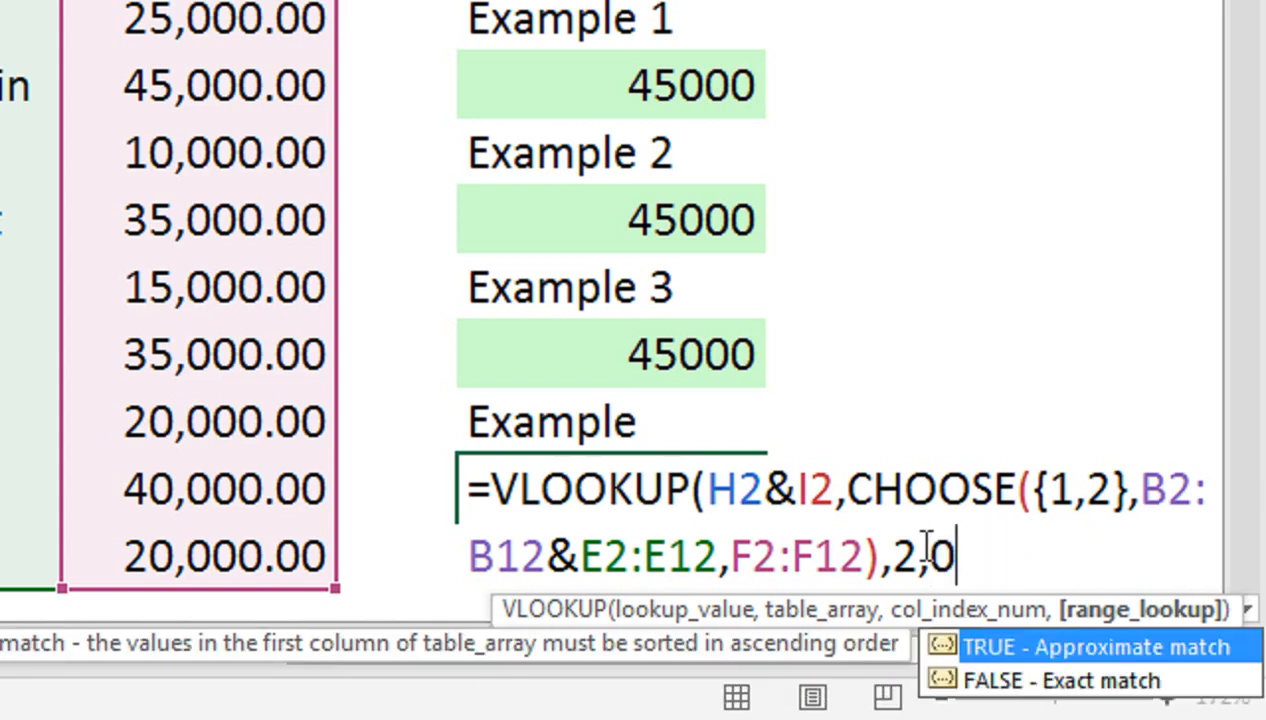
pyautogui.write(')')
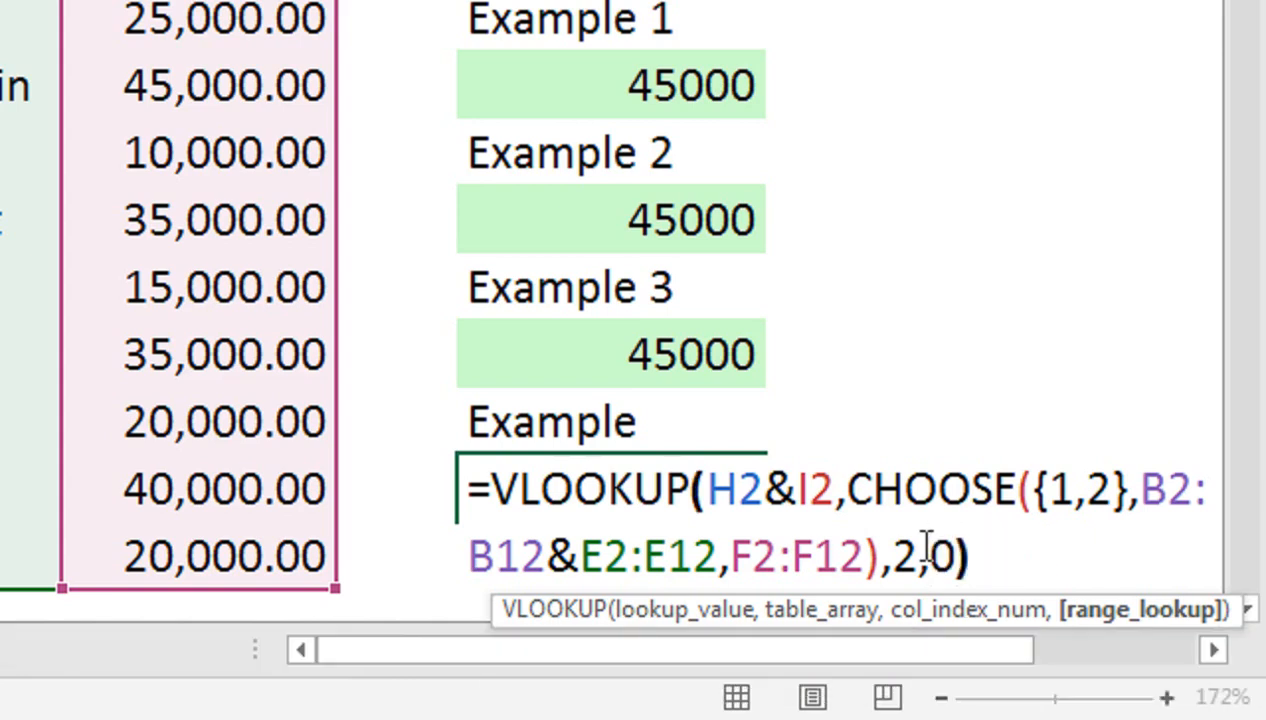
pyautogui.press('Return')
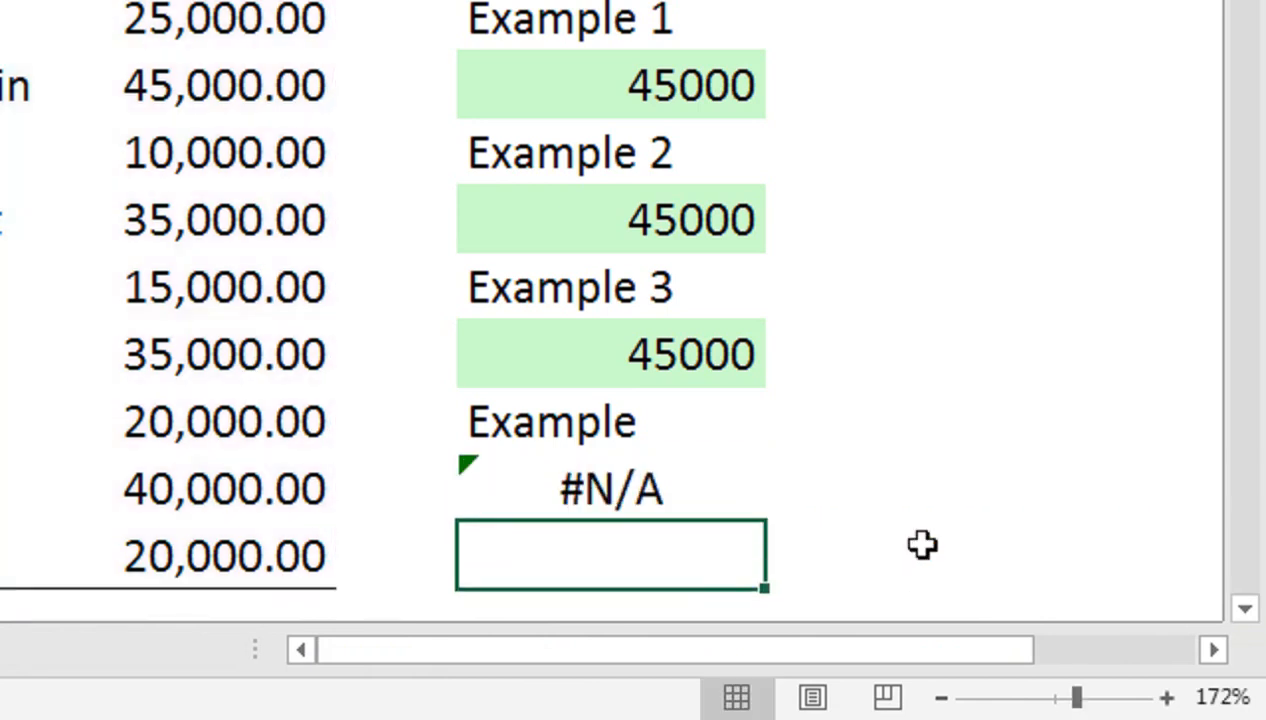
# Step: Re-enter the VLOOKUP and CHOOSE formula in H11 as an array formula
pyautogui.press('Up')
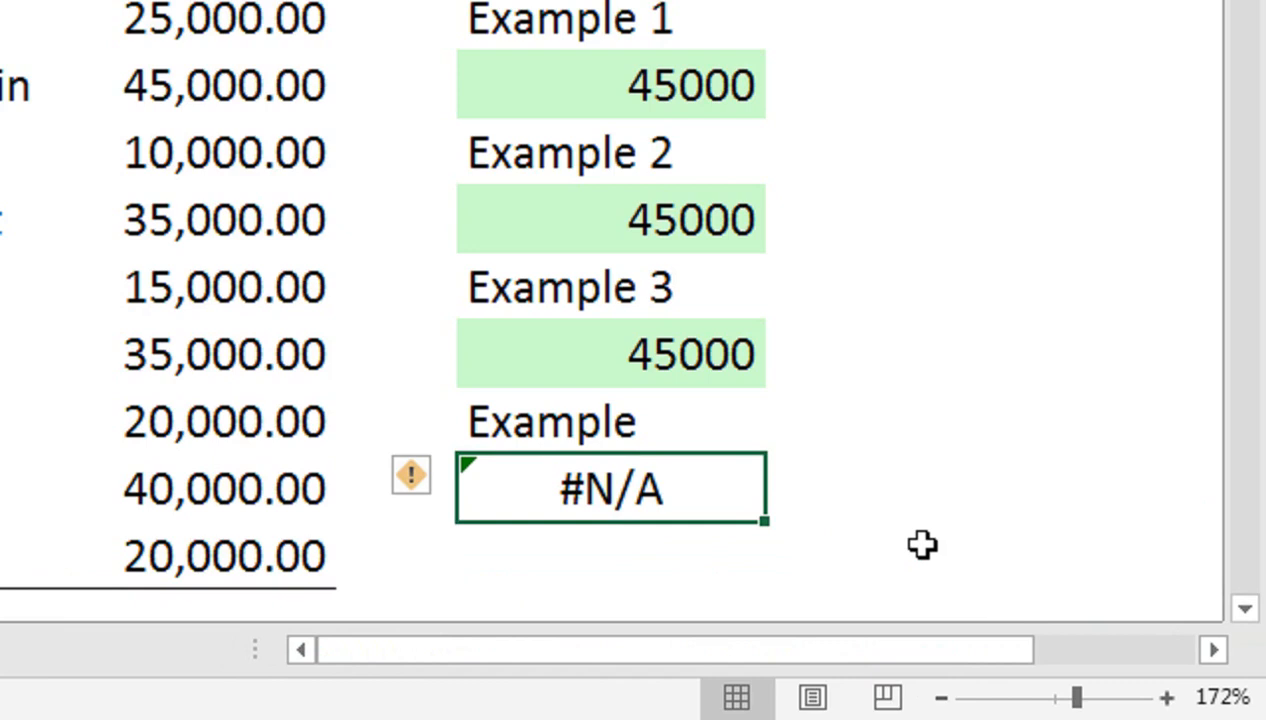
pyautogui.press('F2')
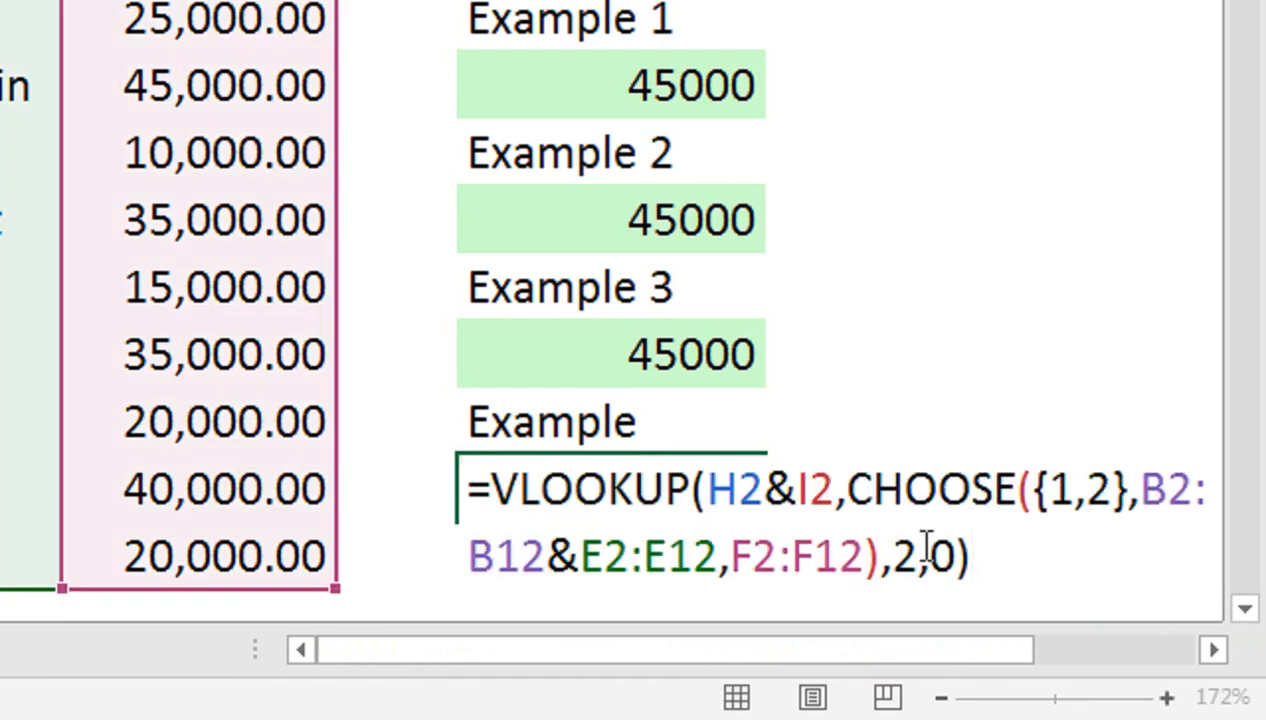
pyautogui.hotkey('ctrl', 'shift', 'Return')
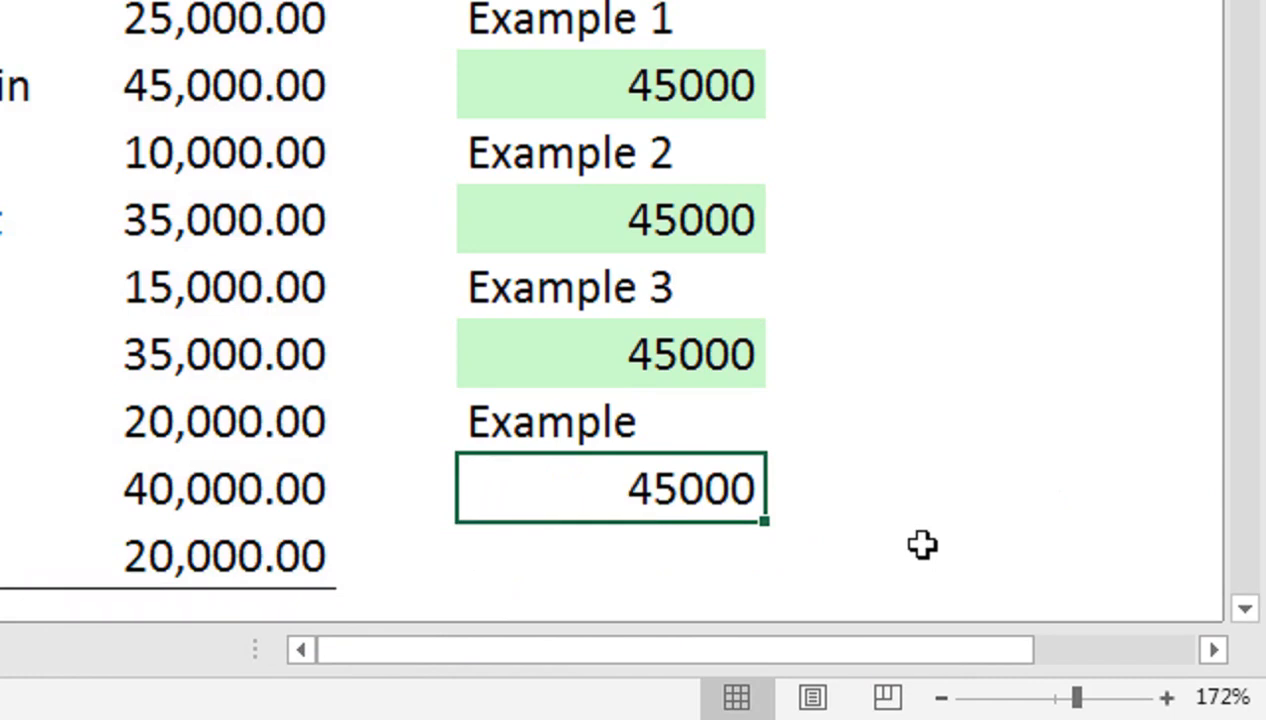
# Step: Wrap the VLOOKUP in H11 in IFNA with "No Match" as its fallback value and enter it as an array formula
pyautogui.press('F2')
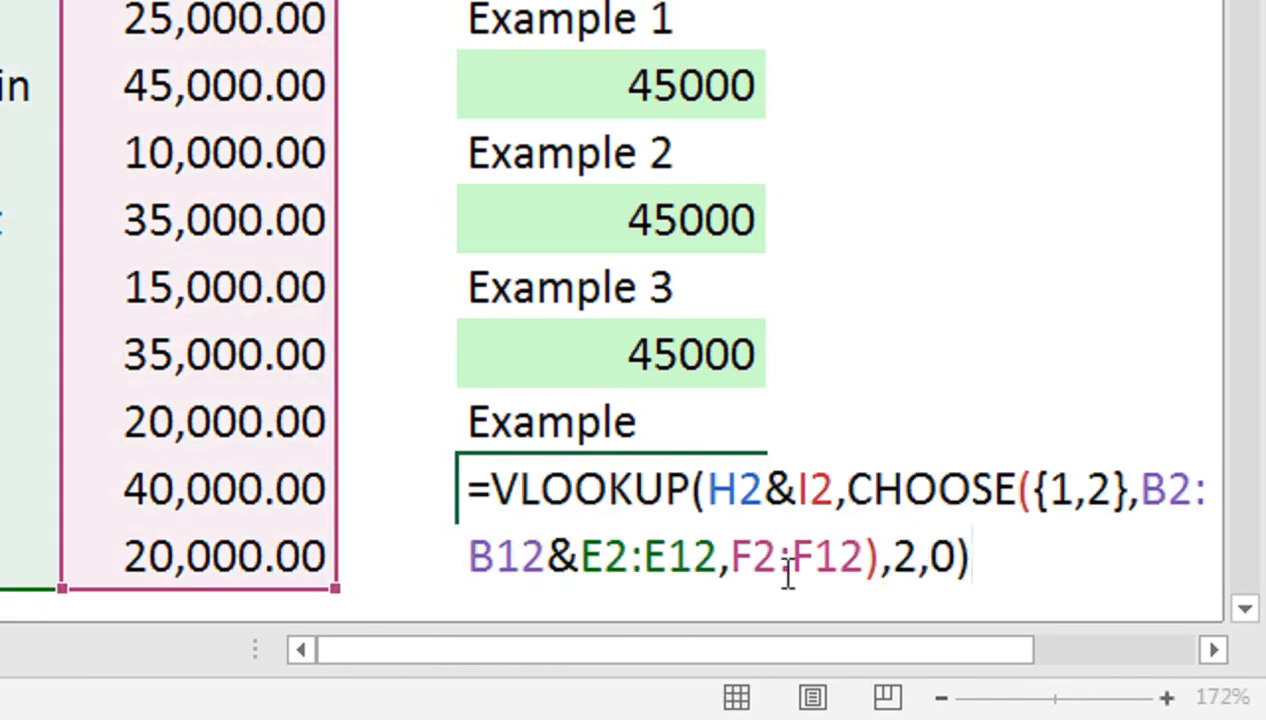
pyautogui.click(510, 497)
pyautogui.click(492, 497)
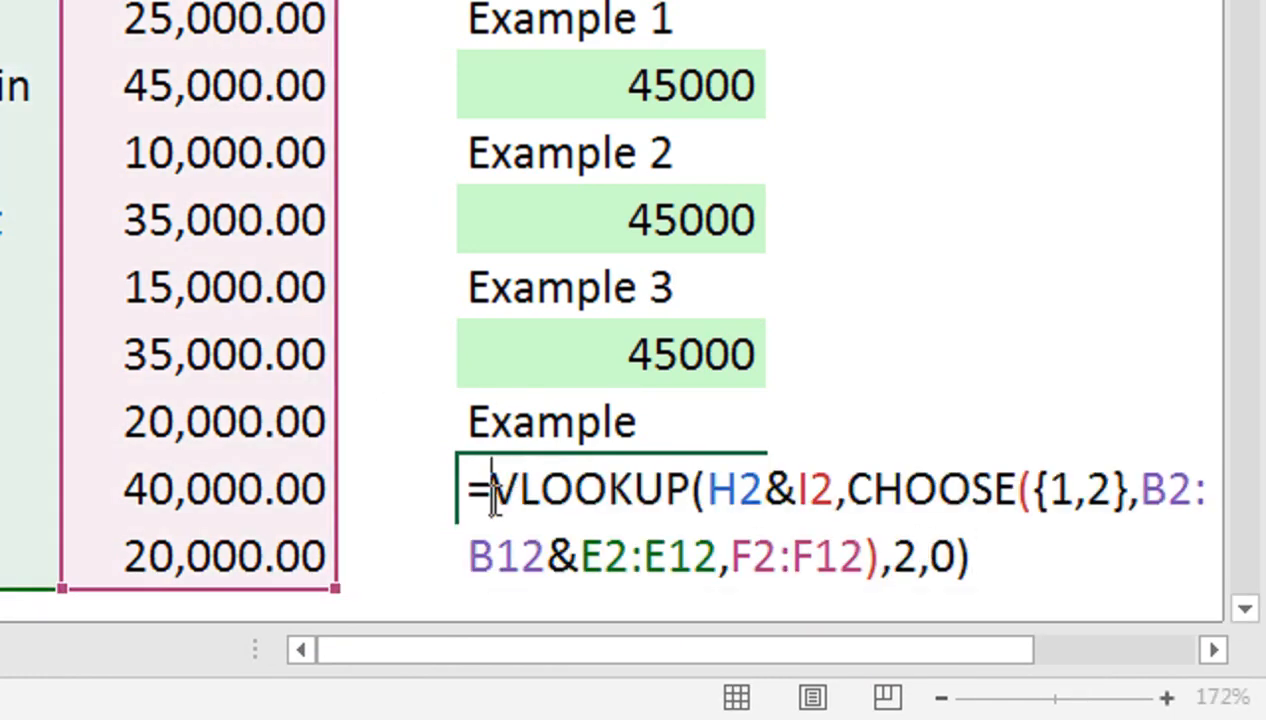
pyautogui.write('ifn')
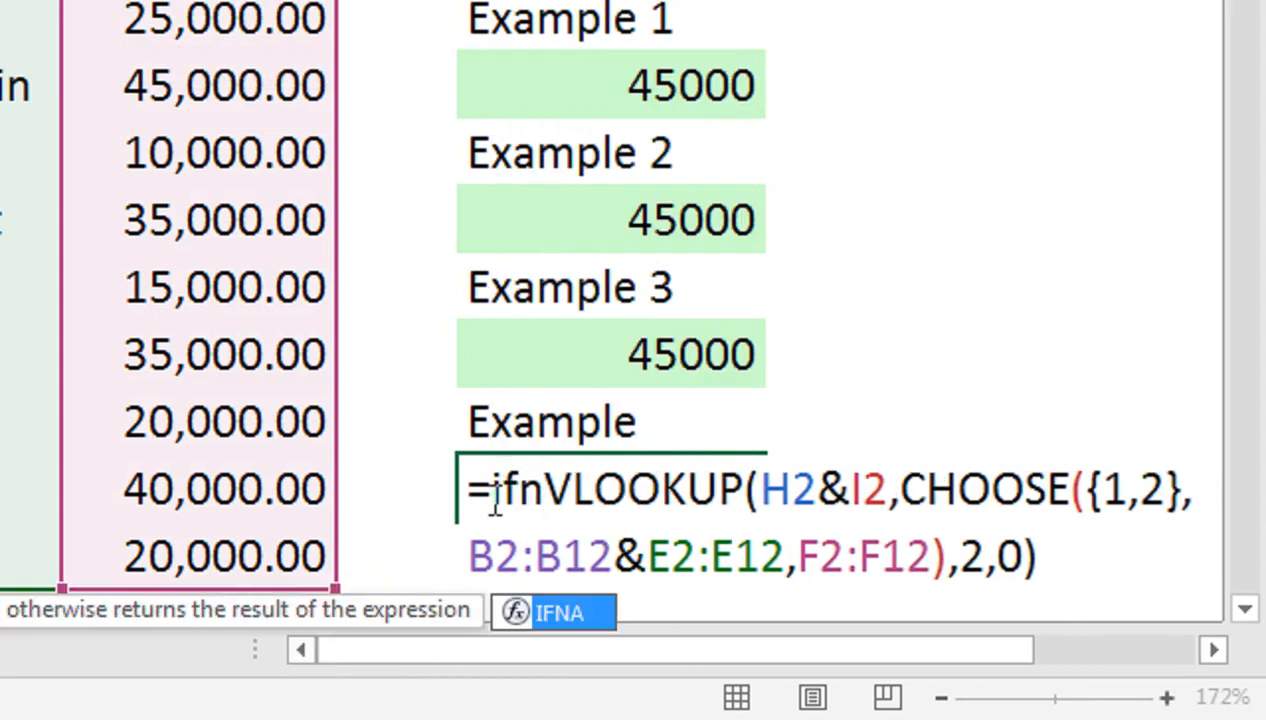
pyautogui.press('Tab')
pyautogui.click(1098, 540)
pyautogui.write(',"N')
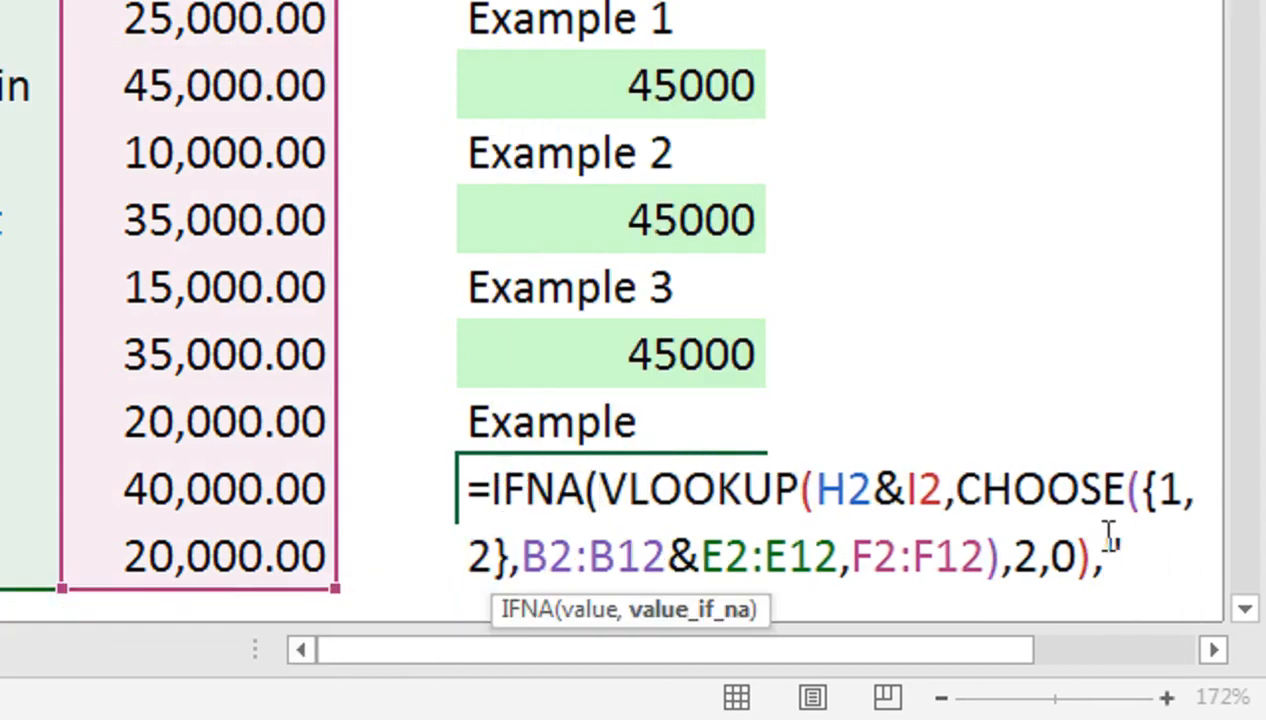
pyautogui.write('o M')
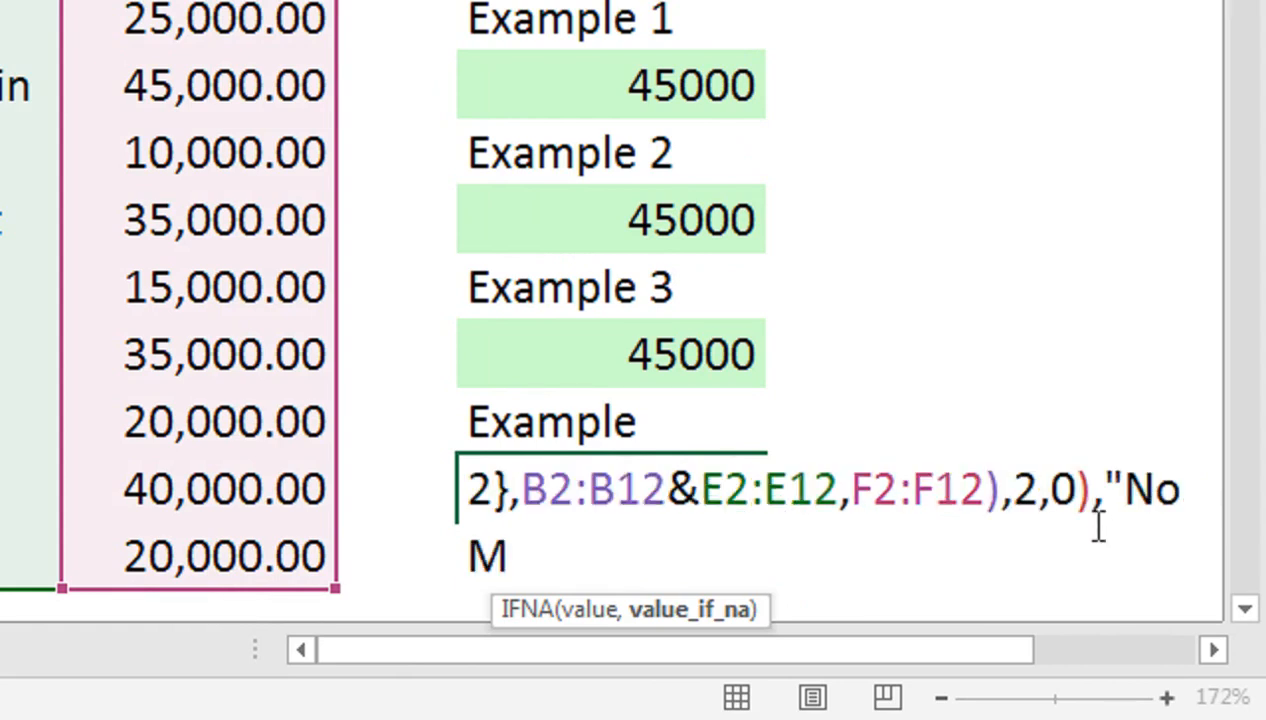
pyautogui.write('atch"')
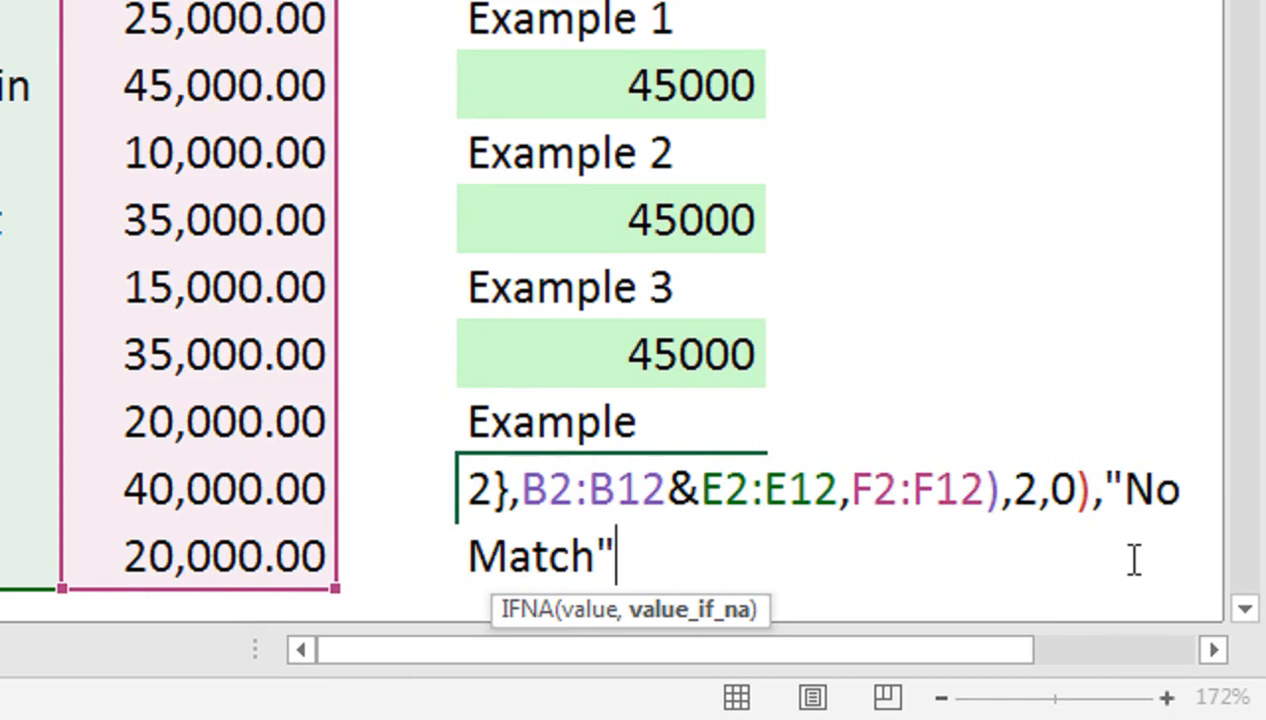
pyautogui.write(')')
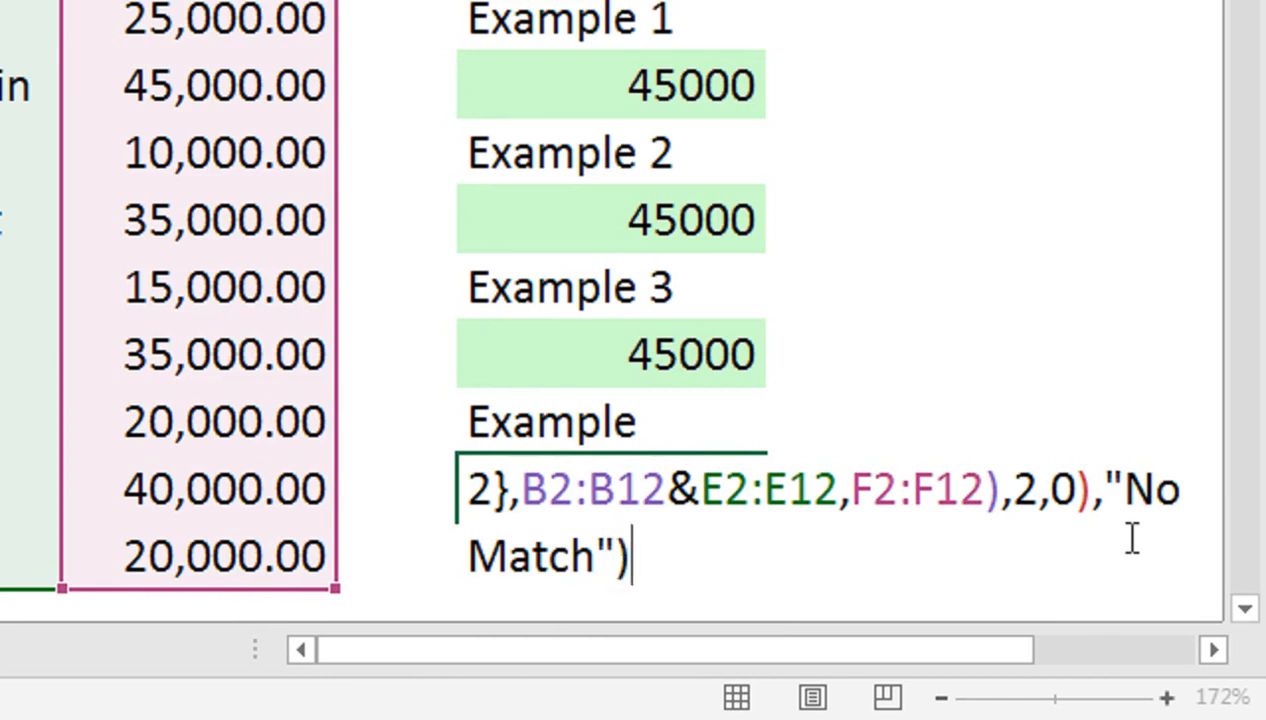
pyautogui.hotkey('ctrl', 'shift', 'Return')
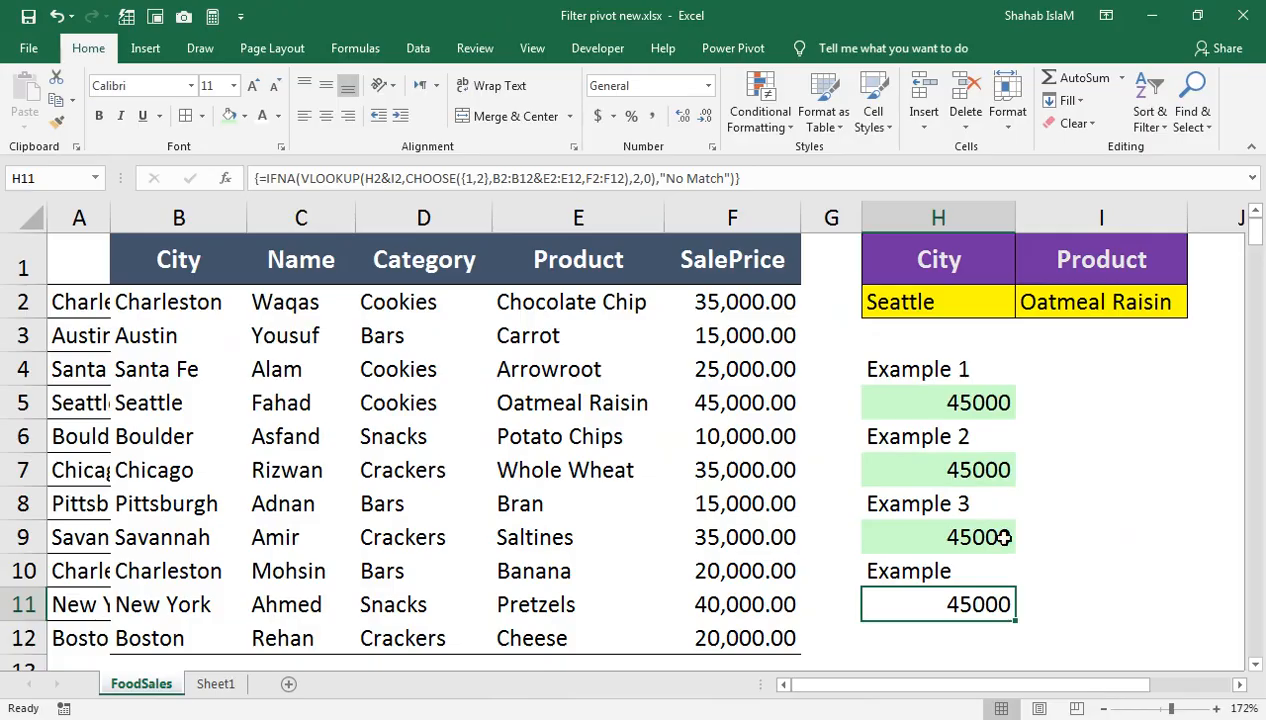
pyautogui.click(748, 350)
pyautogui.click(58, 121)
pyautogui.click(950, 624)
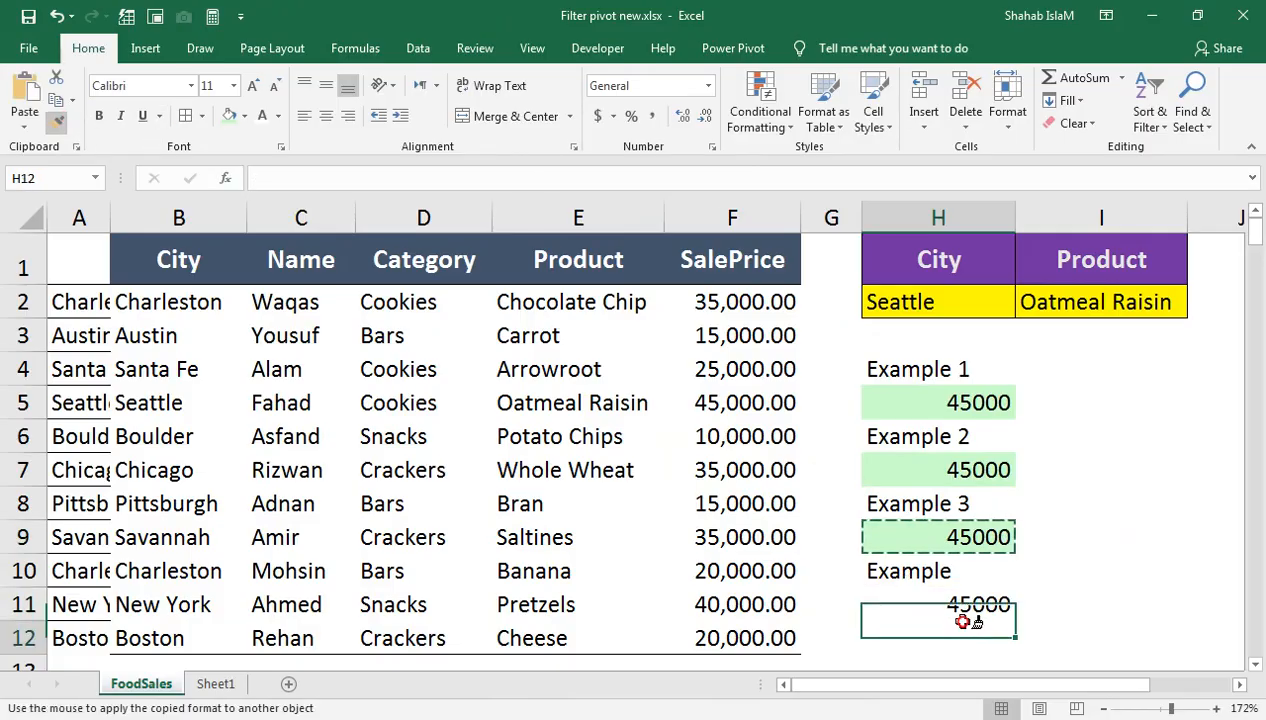
pyautogui.hotkey('ctrl', 'z')
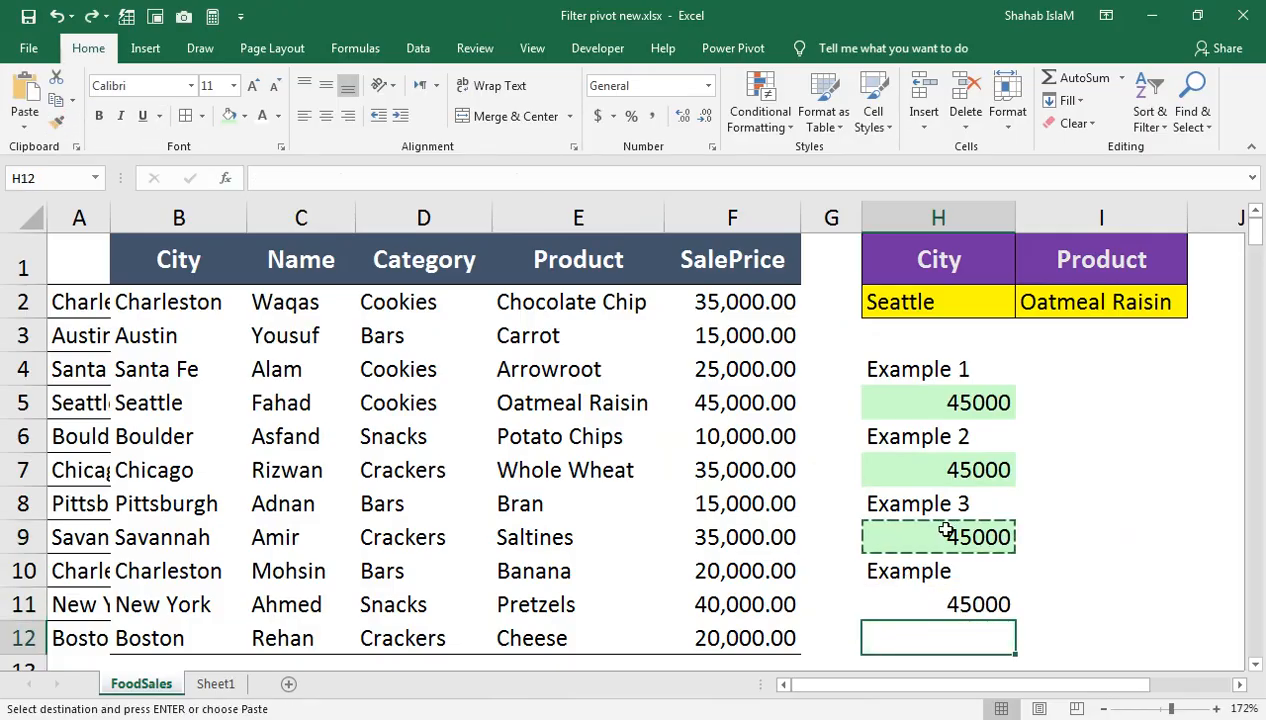
# Step: Copy the green cell formatting of H9 to the result cell H11 with Format Painter
pyautogui.click(936, 522)
pyautogui.click(58, 121)
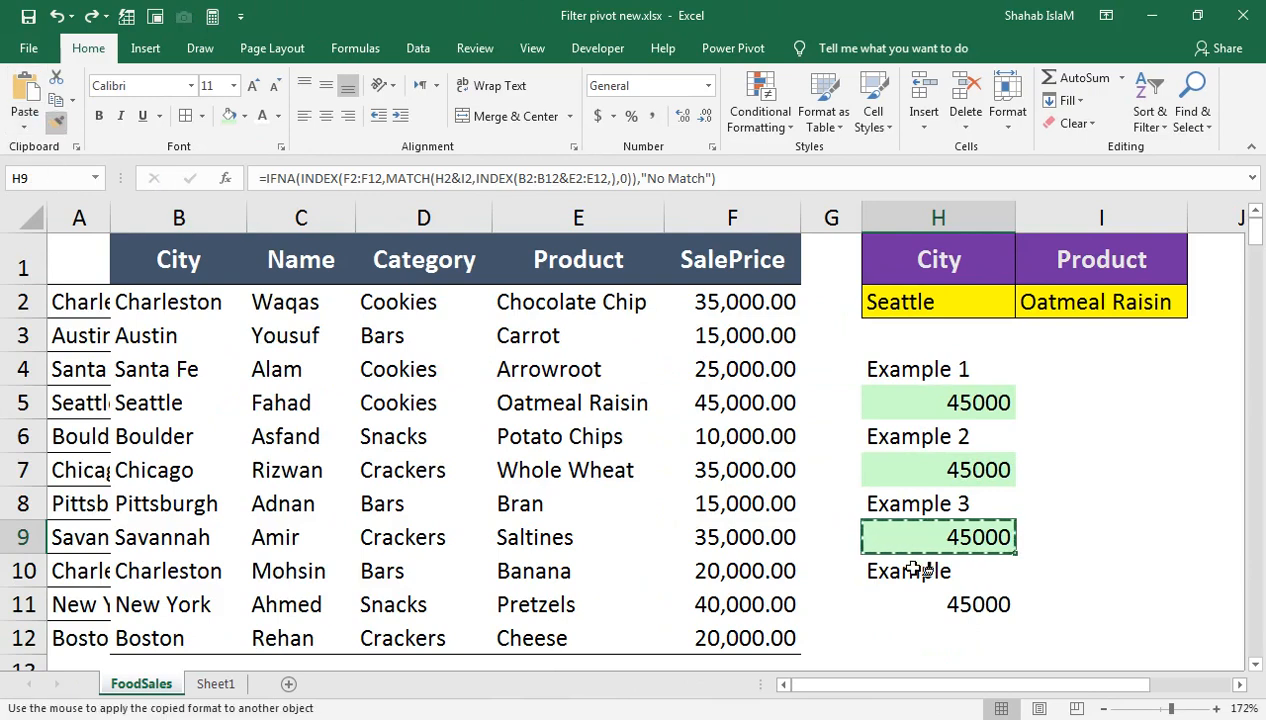
pyautogui.click(940, 600)
# Step: Choose Charleston as the lookup city in H2
pyautogui.click(1101, 307)
pyautogui.click(990, 300)
pyautogui.click(1023, 308)
pyautogui.click(1015, 338)
pyautogui.click(1015, 338)
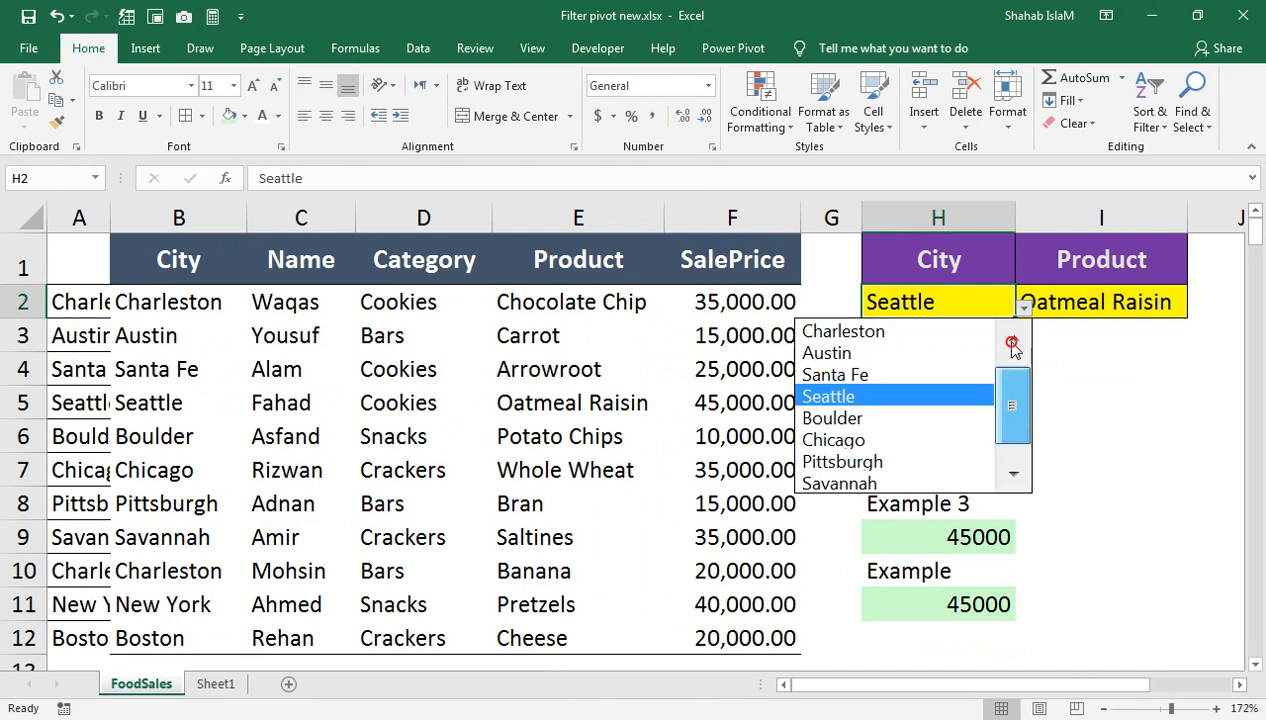
pyautogui.click(972, 322)
# Step: Choose Chocolate Chip as the lookup product in I2 and select the matching SalePrice cell F2 for comparison
pyautogui.click(1123, 308)
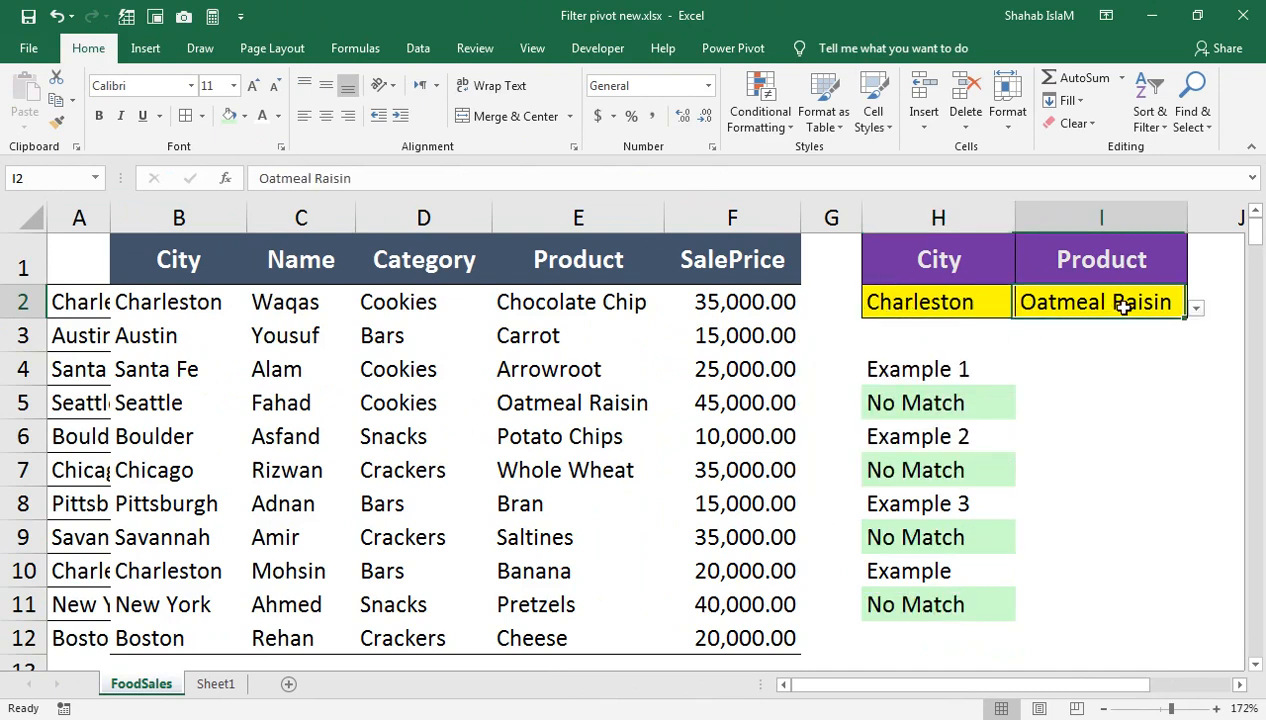
pyautogui.click(1196, 310)
pyautogui.scroll(1, 1184, 420)
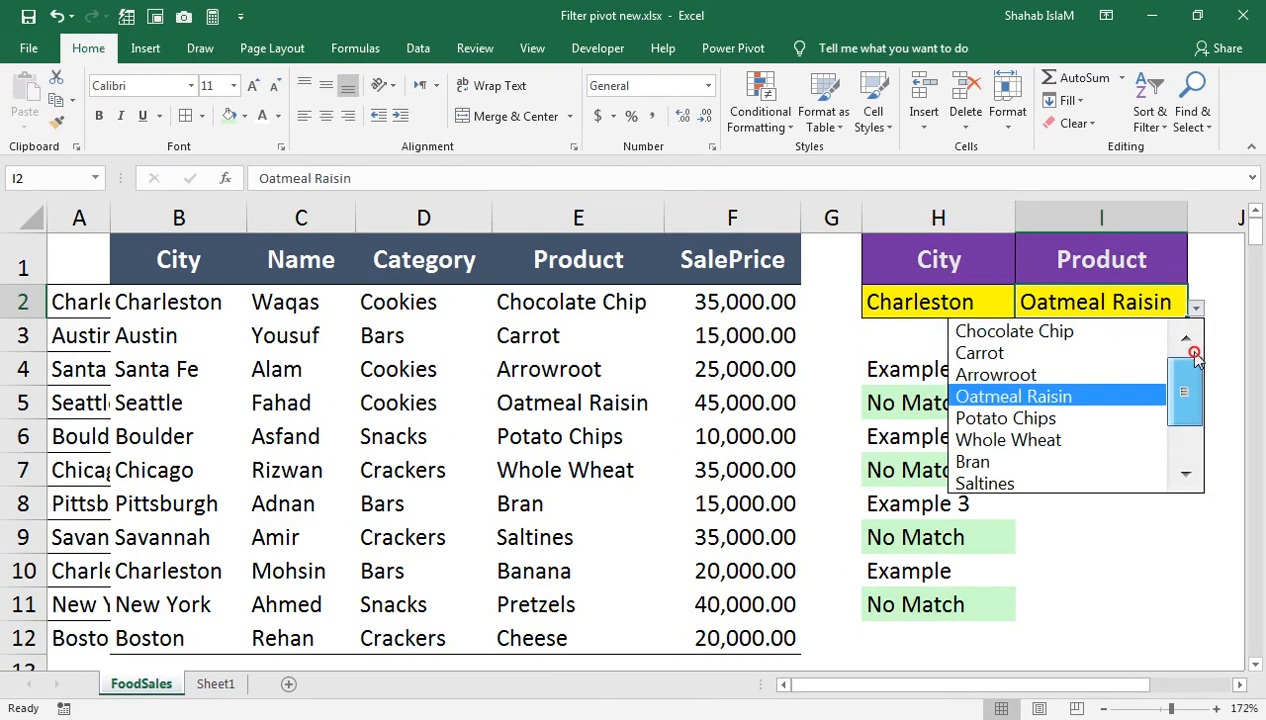
pyautogui.click(1077, 331)
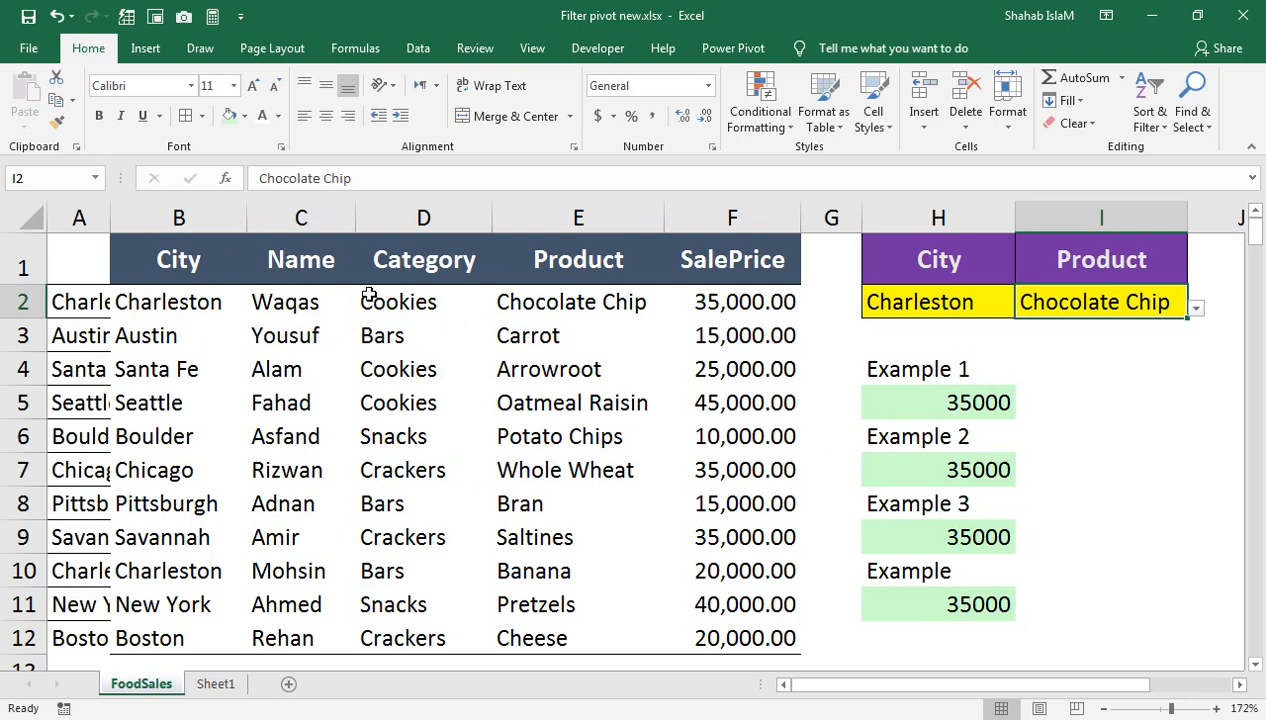
pyautogui.click(727, 300)
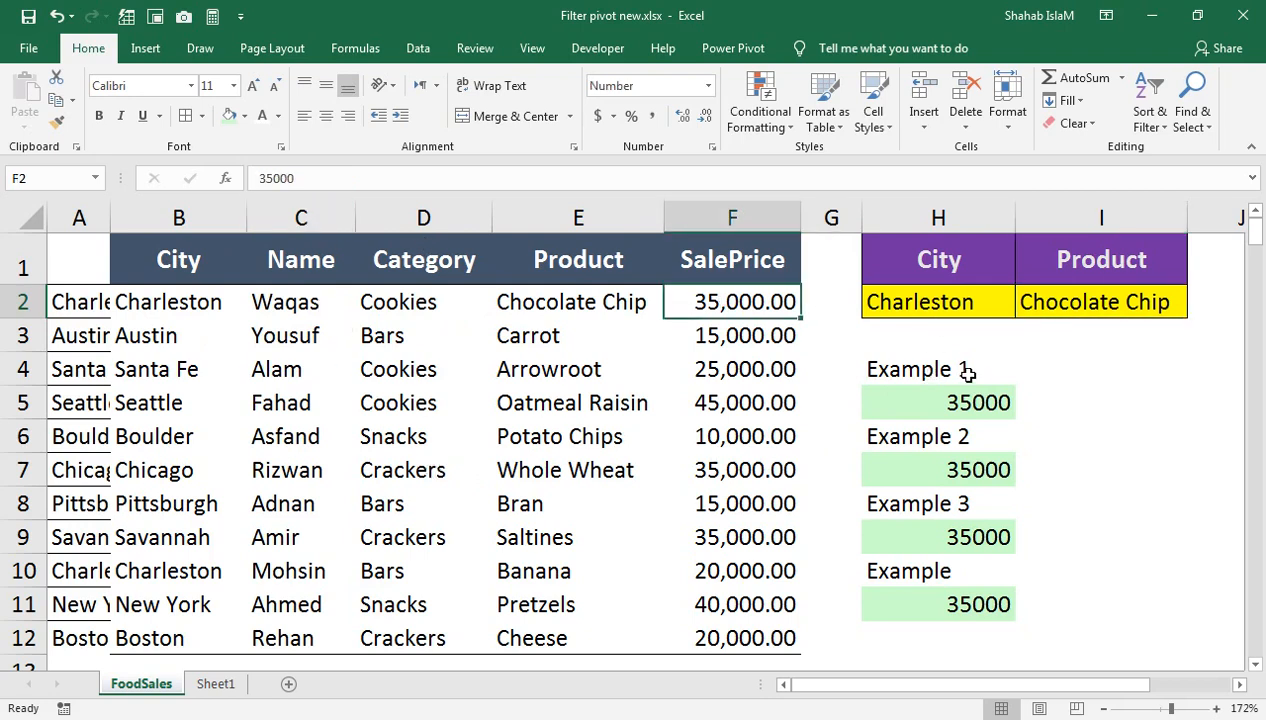